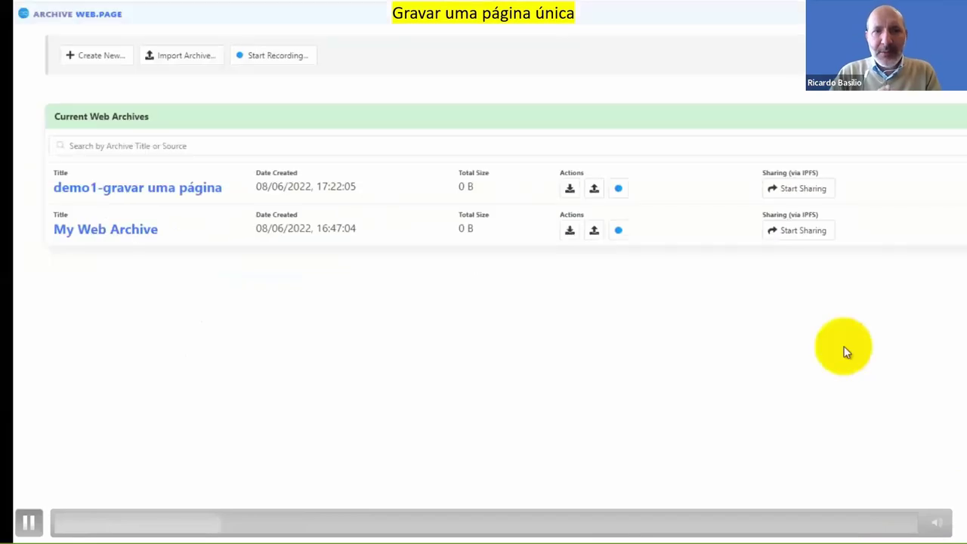
click(619, 190)
click(582, 373)
drag(582, 373, 440, 355)
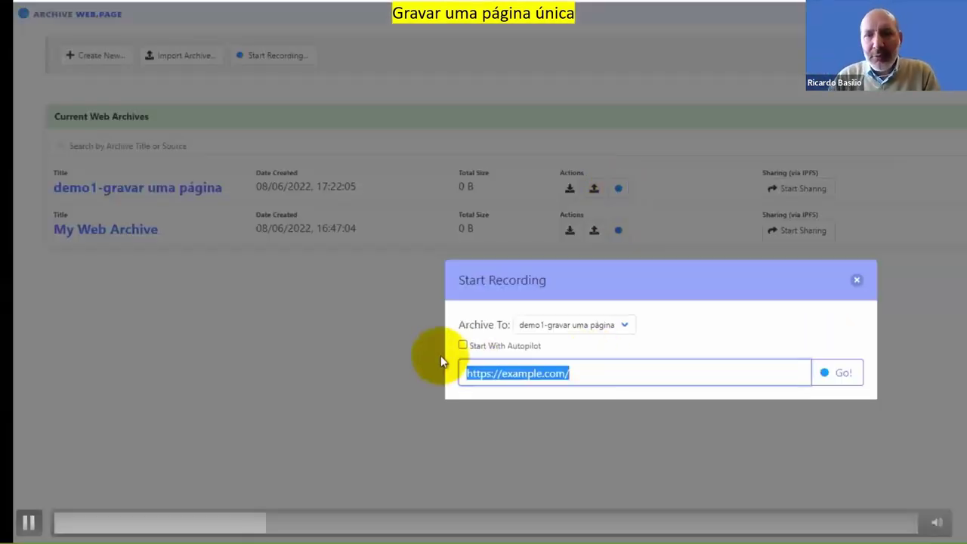
text(https://www.sines.pt/)
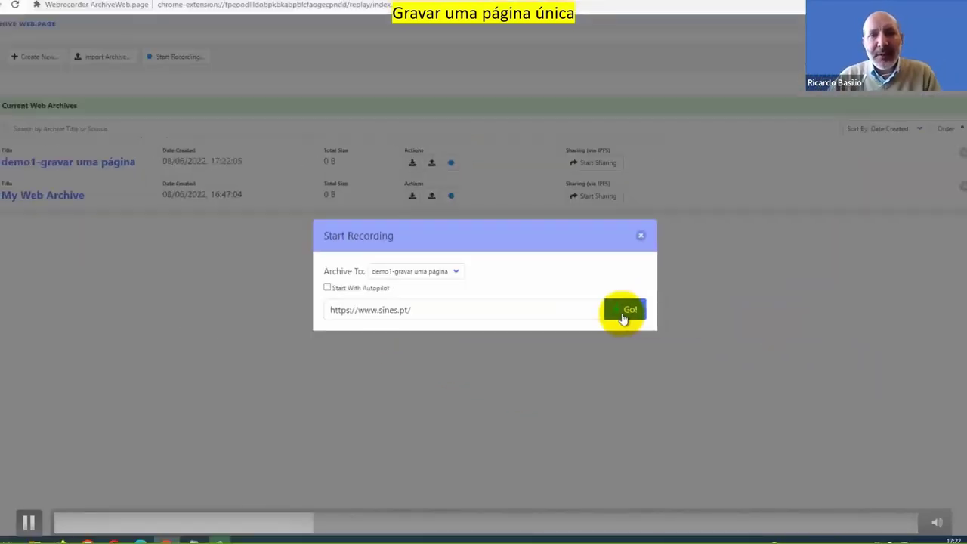
click(623, 317)
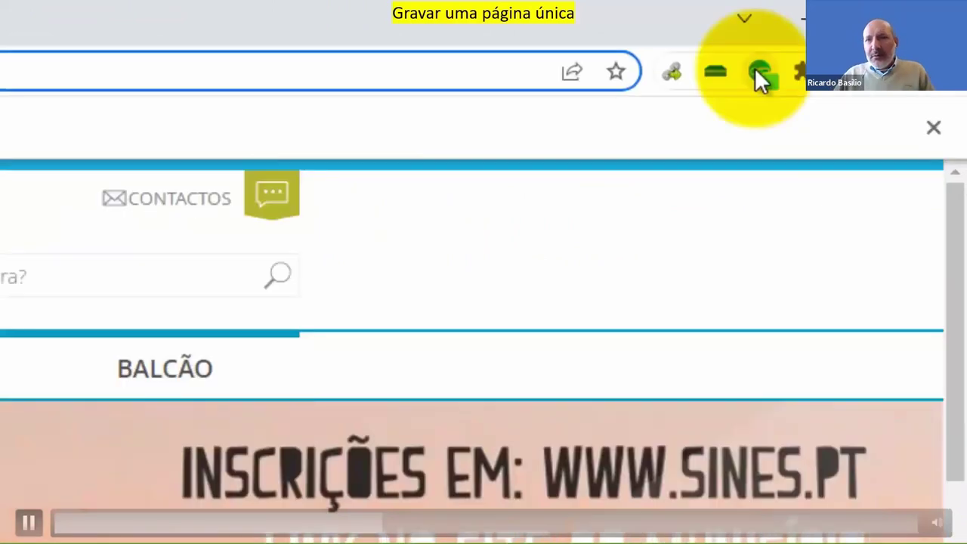
Step: Stop recording the Sines page and open the archive "demo1-gravar uma página" from the archive list
click(754, 69)
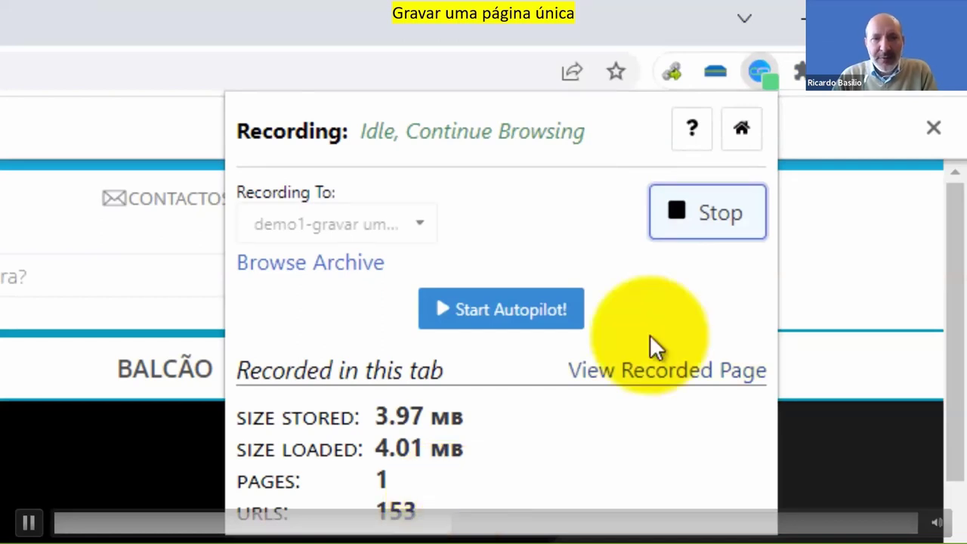
click(718, 224)
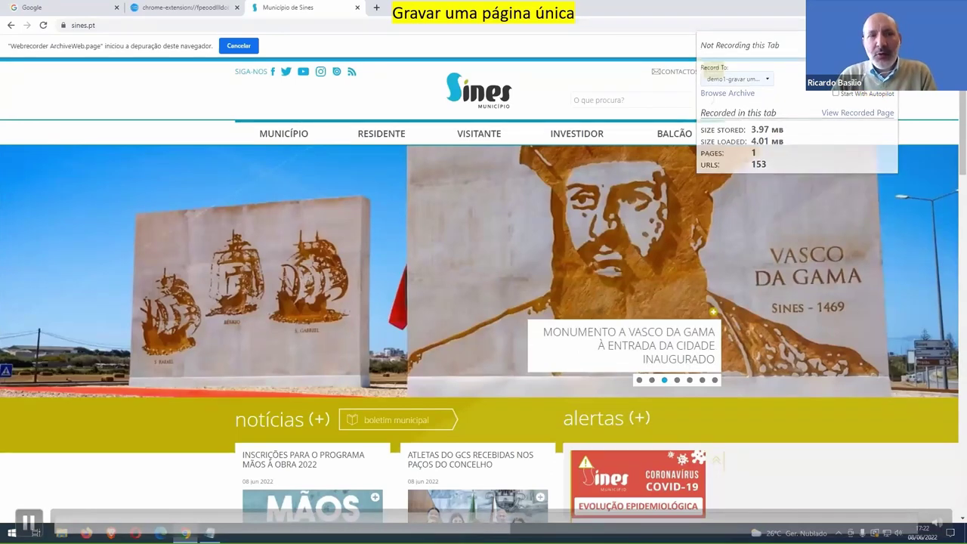
click(726, 92)
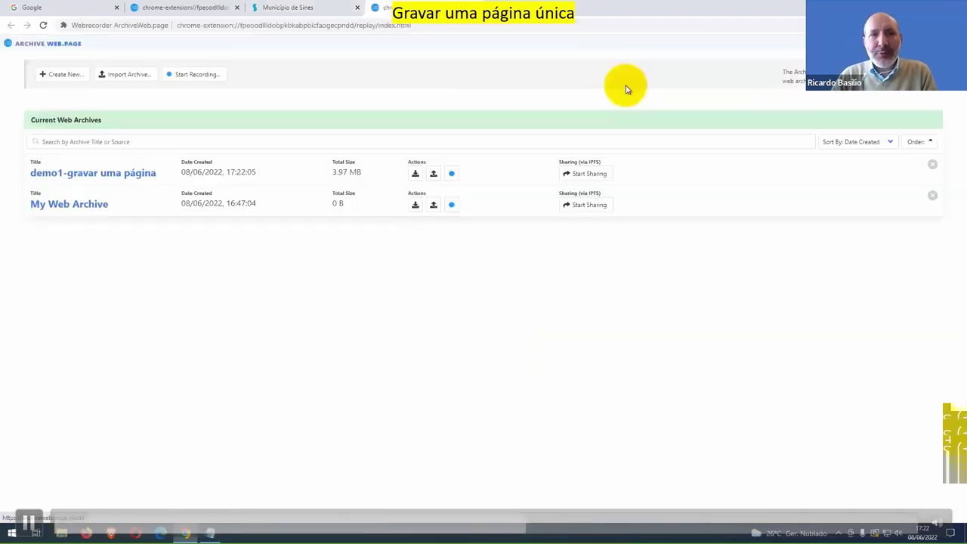
click(156, 173)
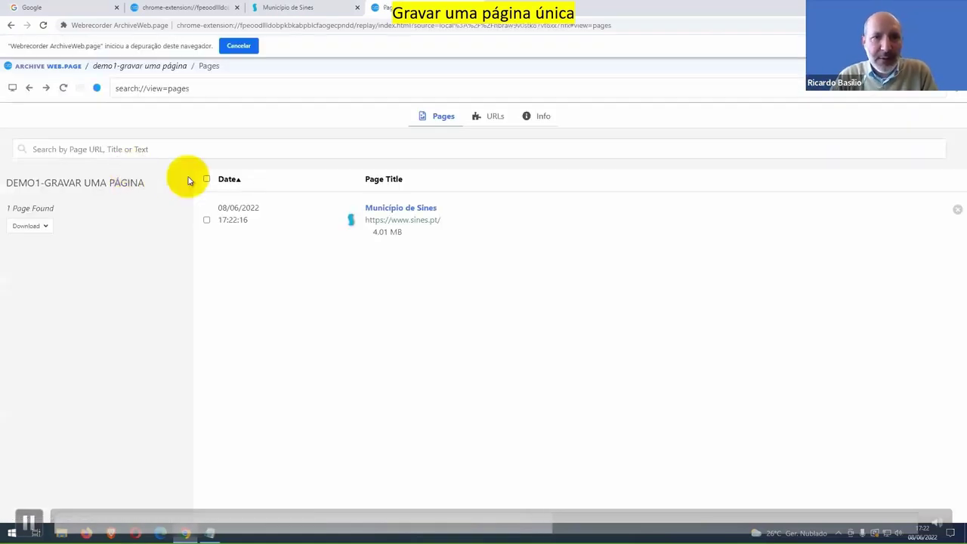
Step: Replay the archived page "Município de Sines" and look through its news and alerts sections
click(408, 220)
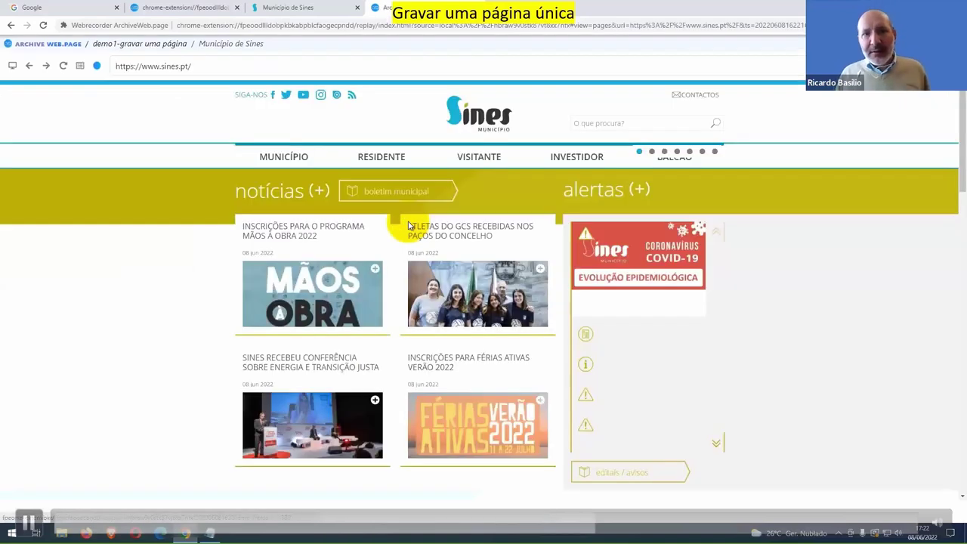
scroll(408, 226, down, 3)
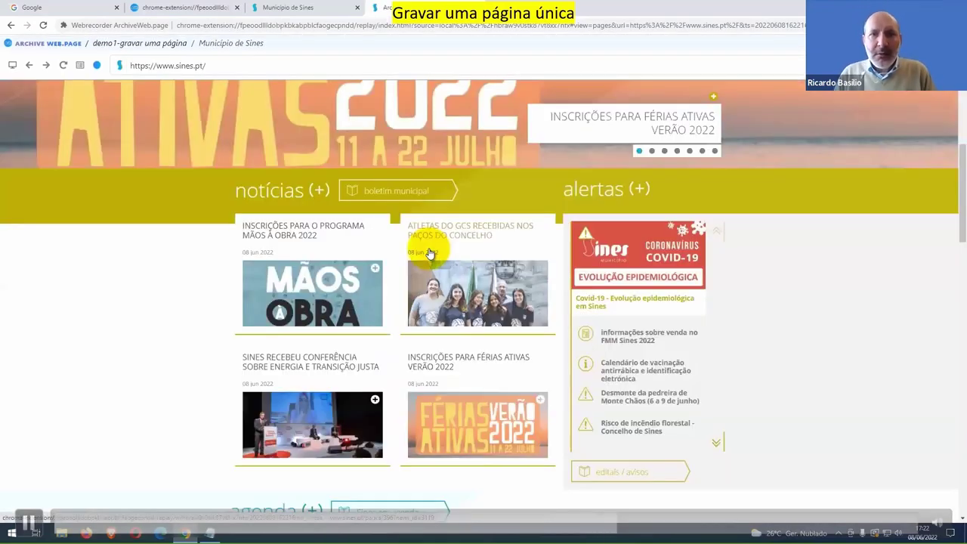
scroll(429, 253, down, 4)
scroll(435, 268, up, 4)
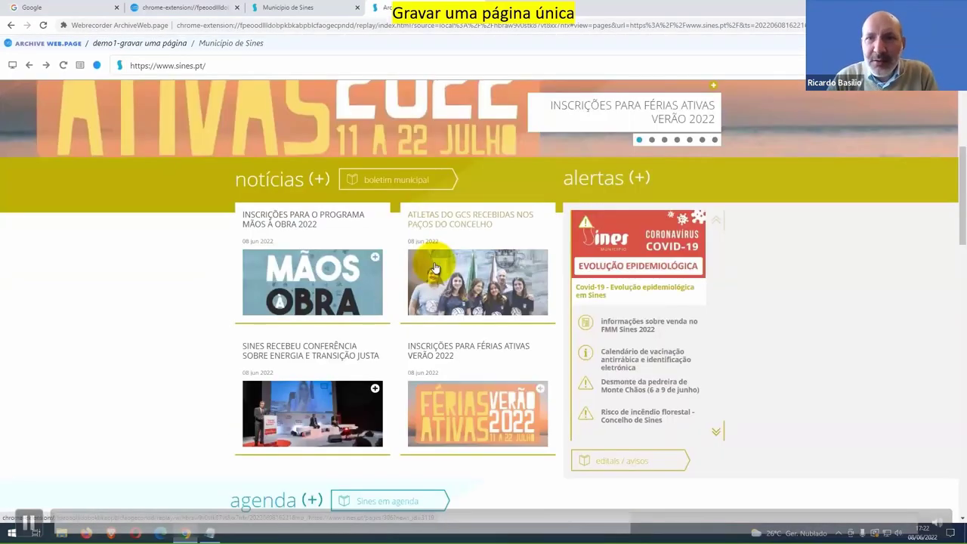
scroll(436, 268, up, 3)
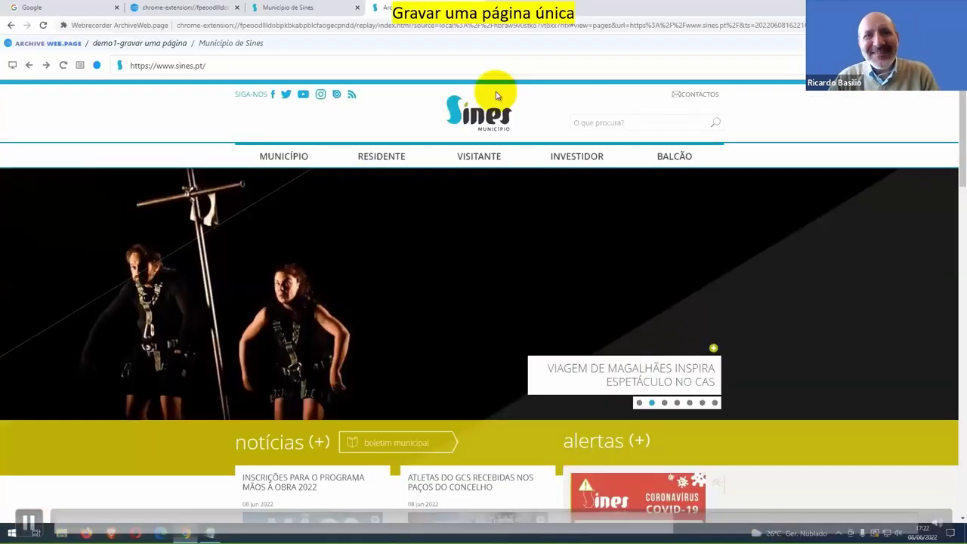
Step: Check whether Sobre Sines opens from the archived home page, read the response, and return to the live Sines site
mouse_move(287, 156)
click(265, 181)
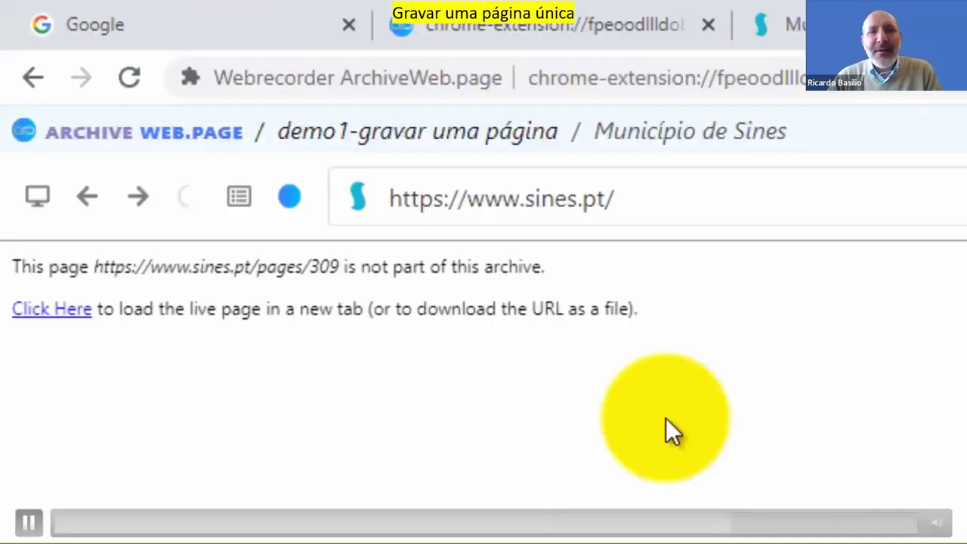
drag(572, 273, 9, 270)
click(762, 460)
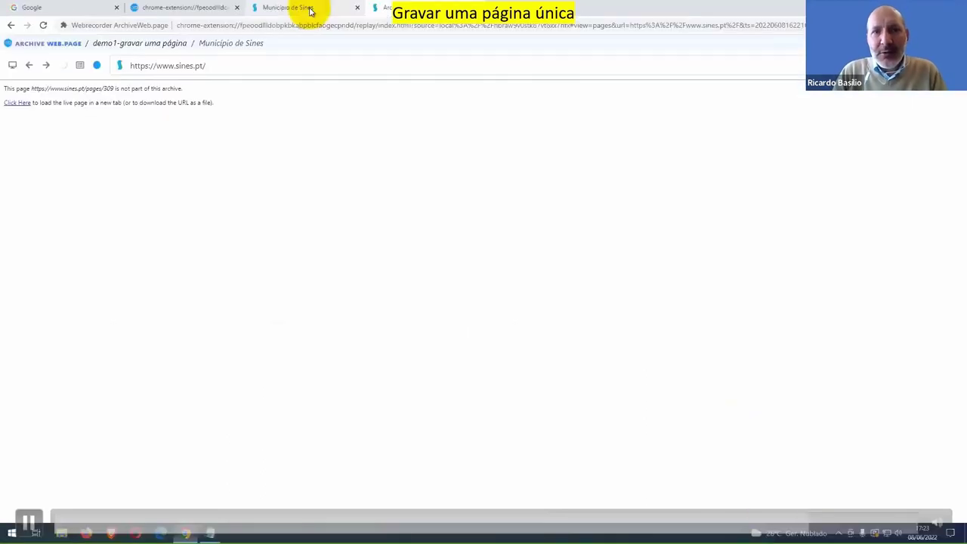
click(310, 11)
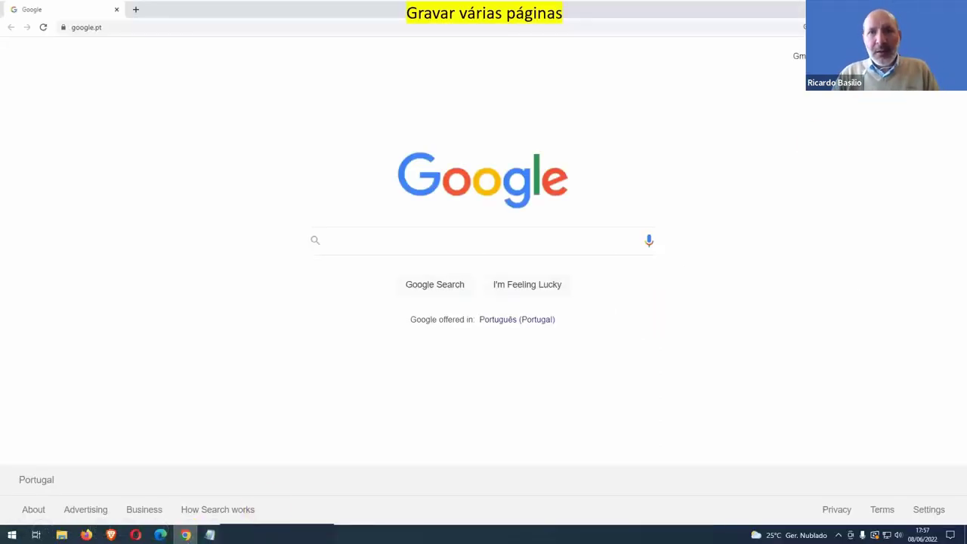
Step: Open the web archives list from the recorder extension and create a new archive titled "demo1-gravar várias páginas"
click(889, 27)
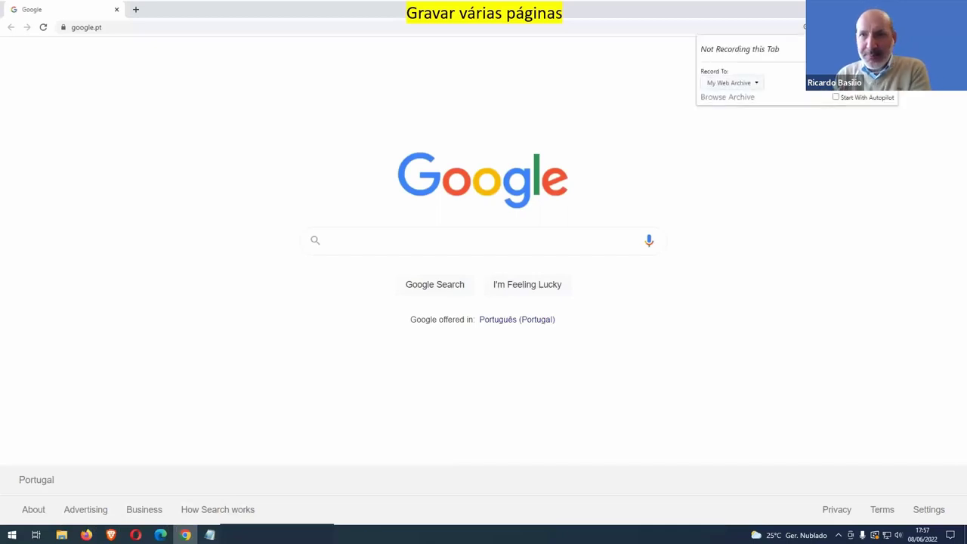
click(726, 96)
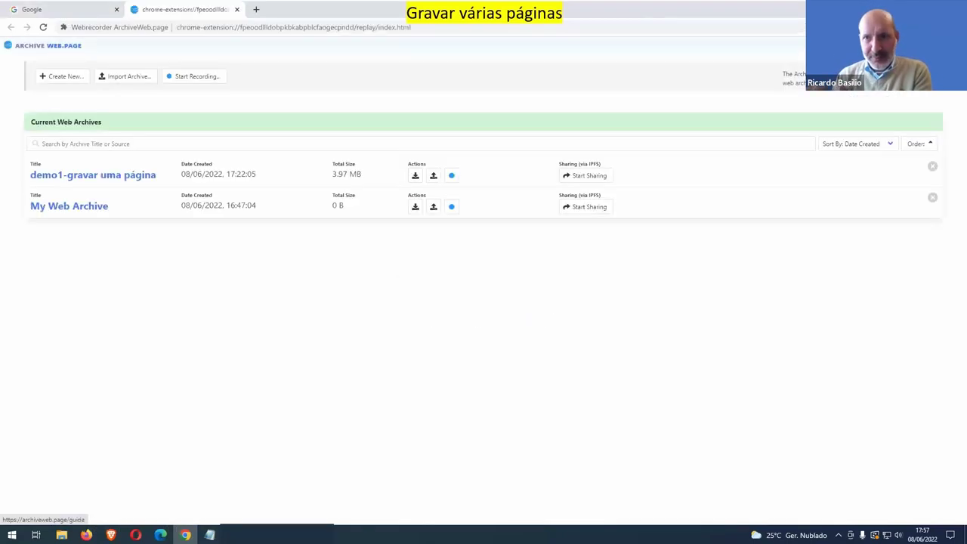
click(67, 76)
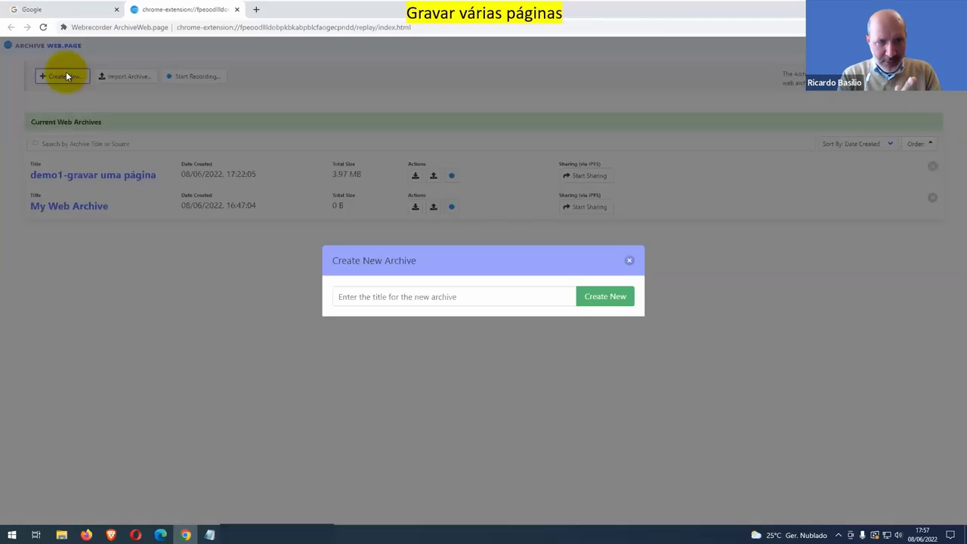
click(358, 297)
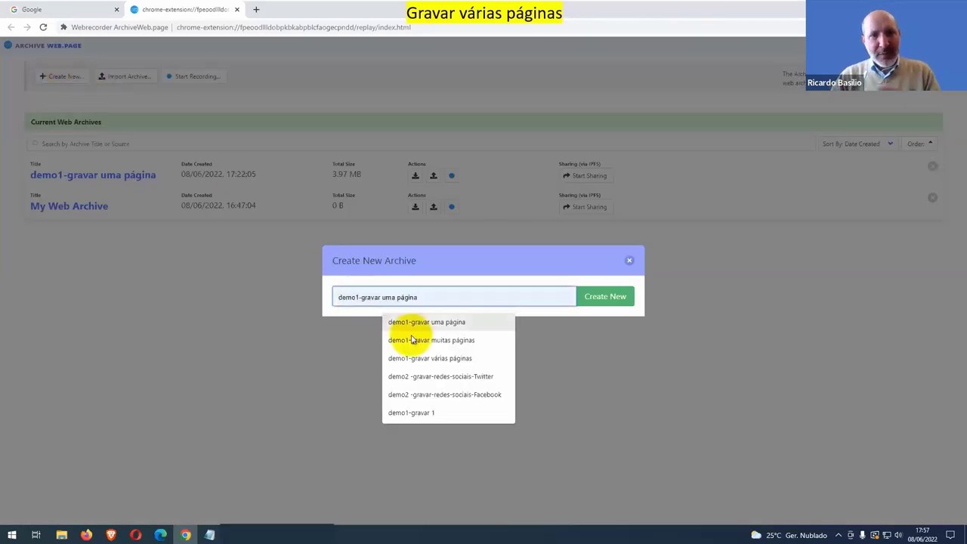
click(433, 361)
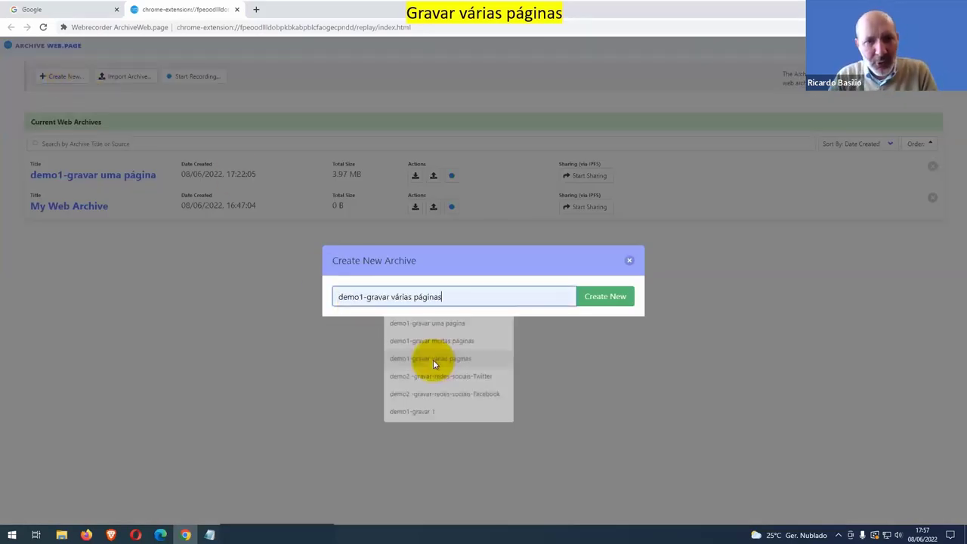
click(605, 296)
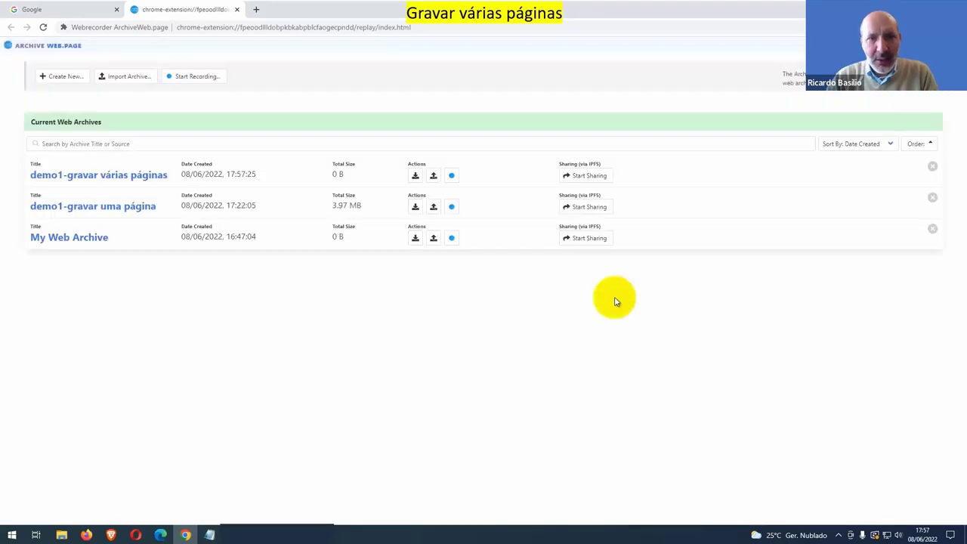
click(451, 177)
triple_click(415, 321)
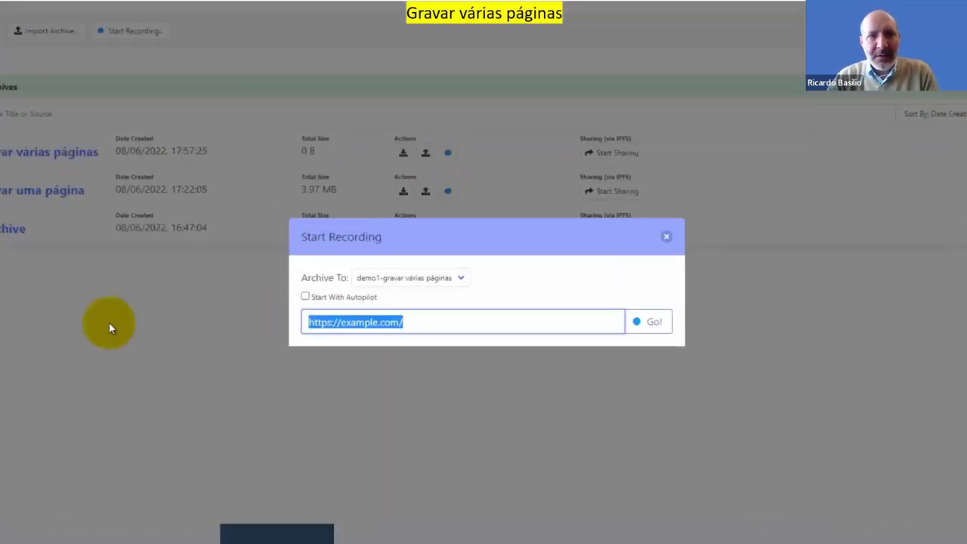
text(https://www.sines.pt/)
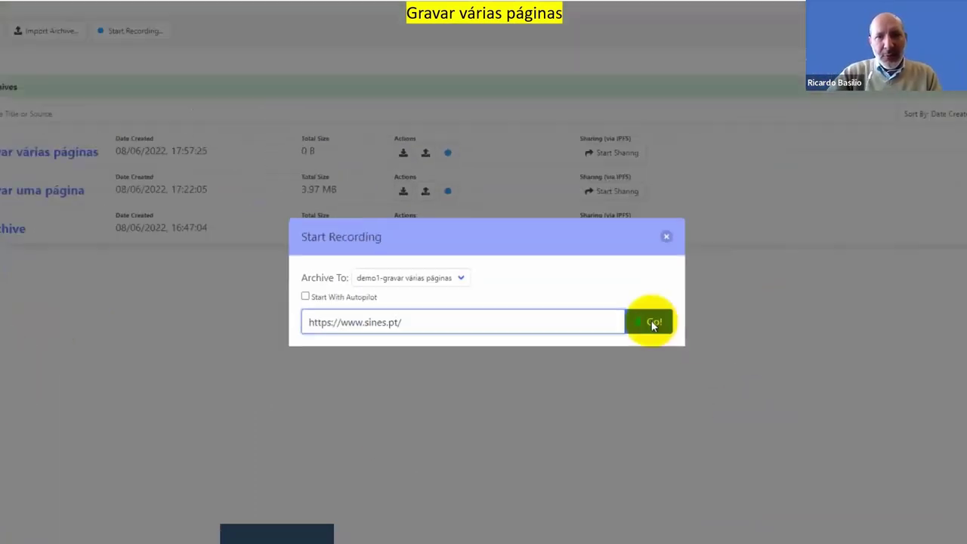
click(651, 321)
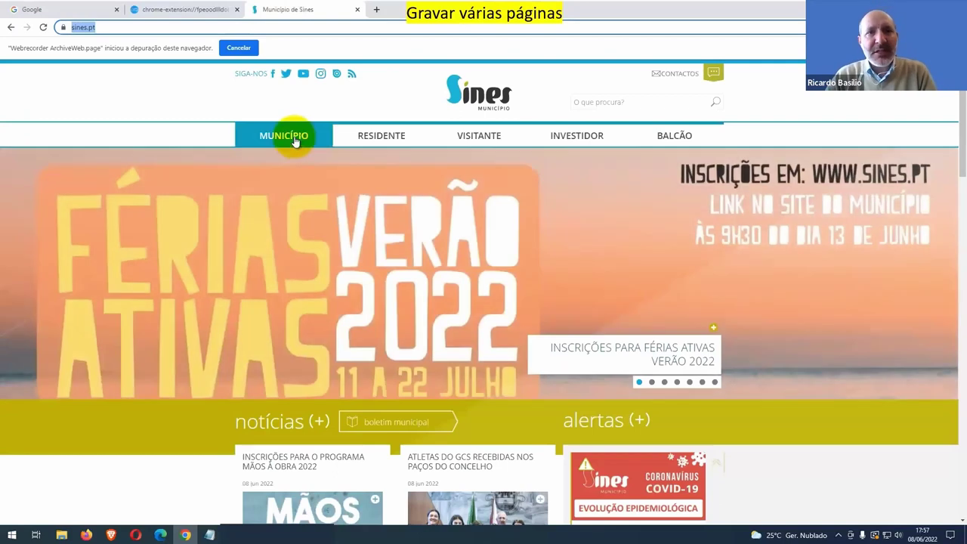
Step: Capture the Sobre Sines, História de Sines and Contactos pages by visiting each one while the recording runs
mouse_move(295, 142)
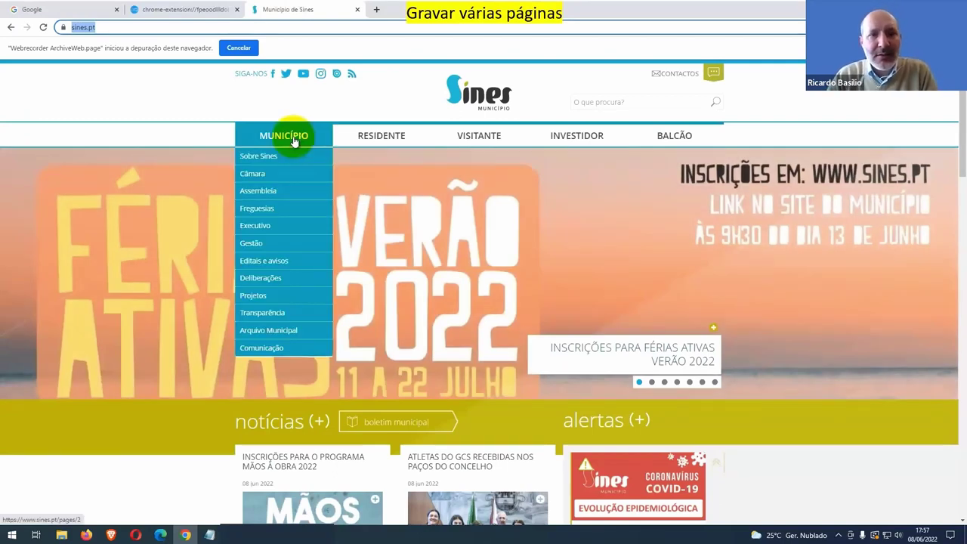
click(271, 157)
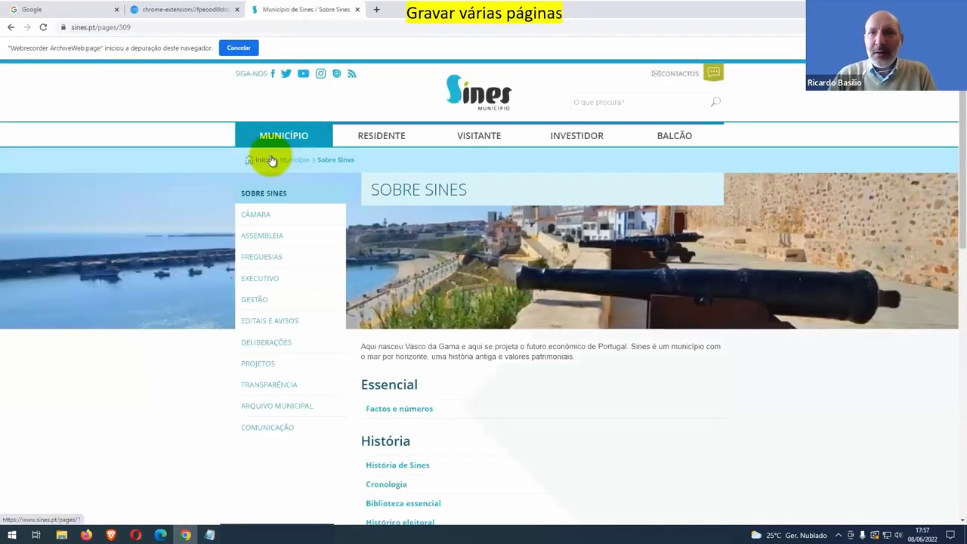
click(395, 464)
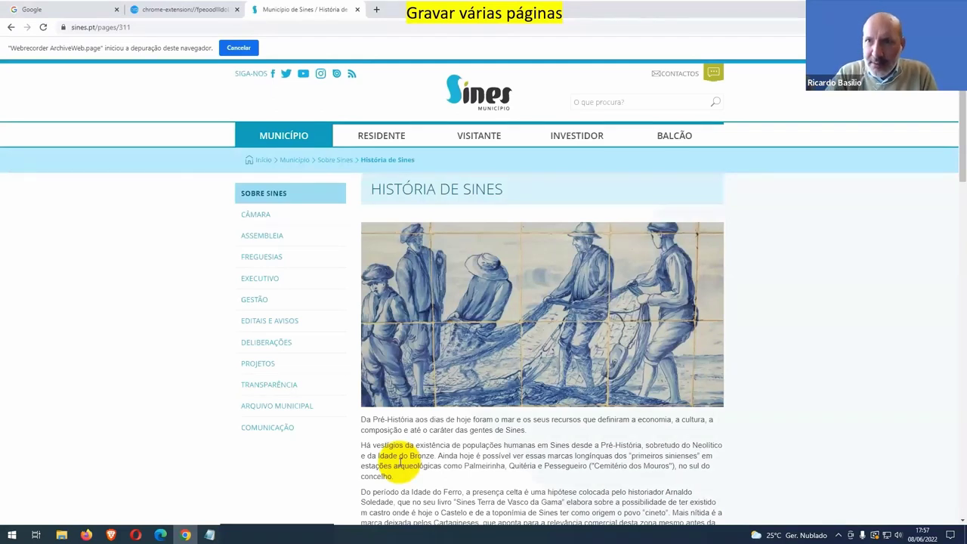
click(695, 73)
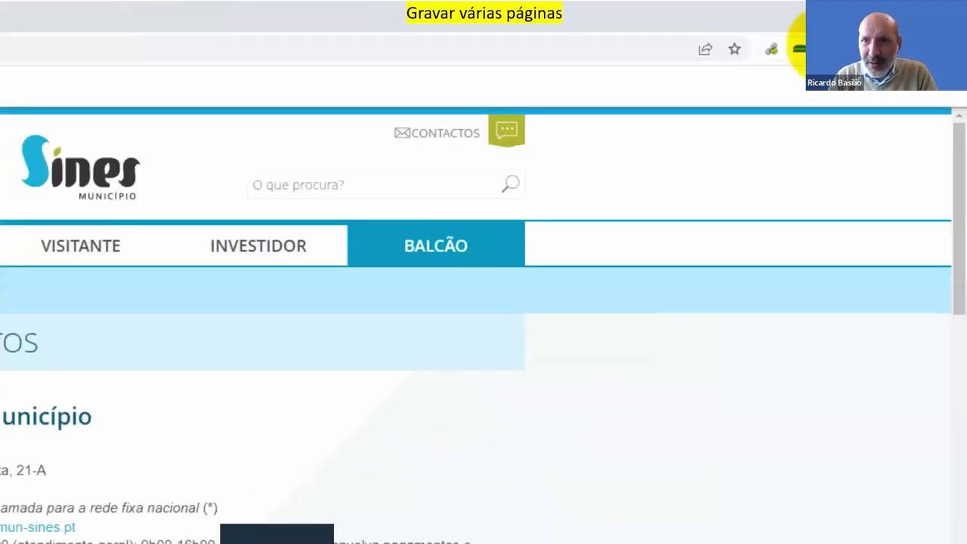
Step: Stop the multi-page recording and open the archive "demo1-gravar várias páginas" to list its pages
click(876, 28)
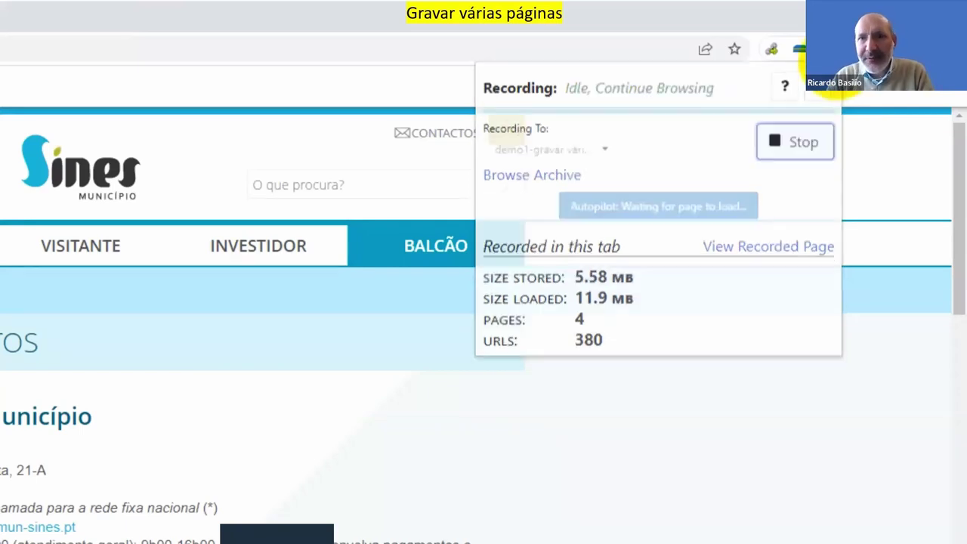
click(801, 143)
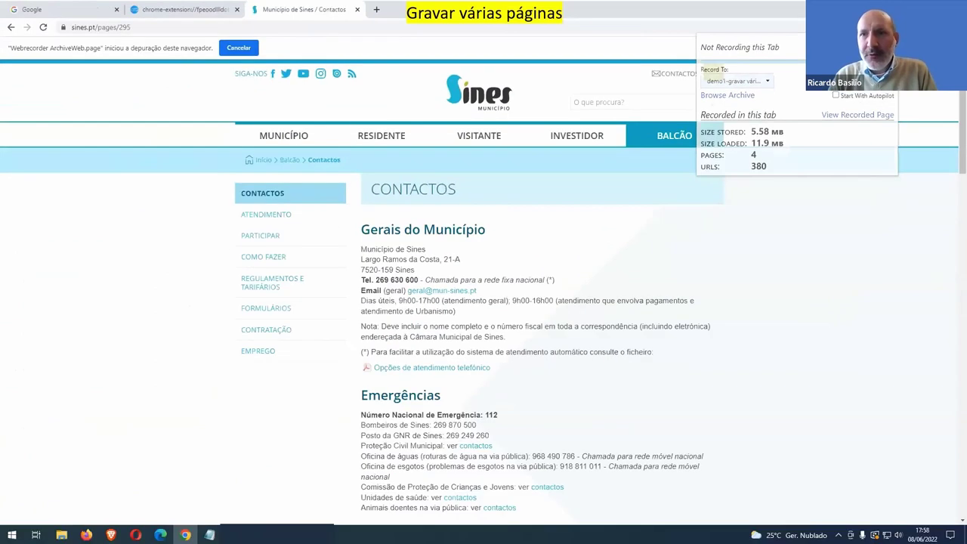
click(571, 160)
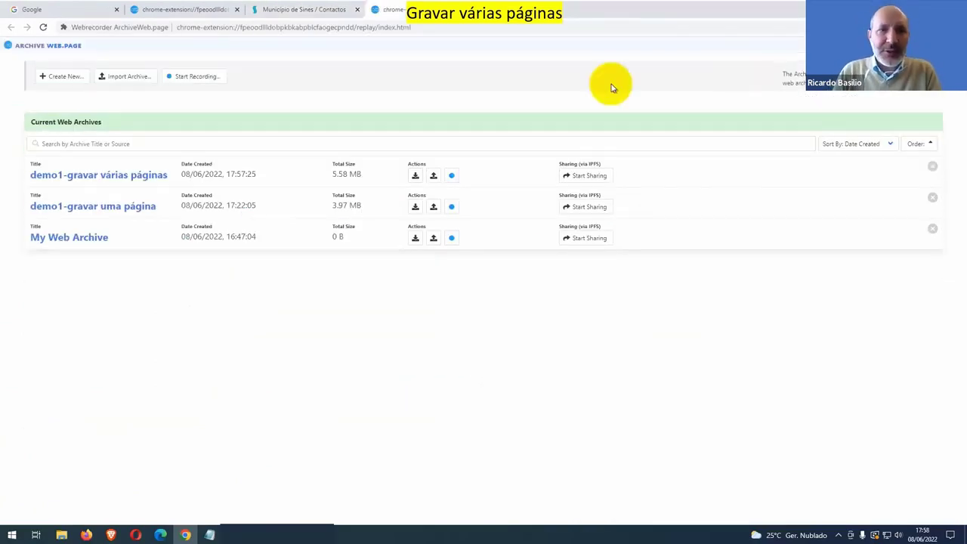
click(104, 175)
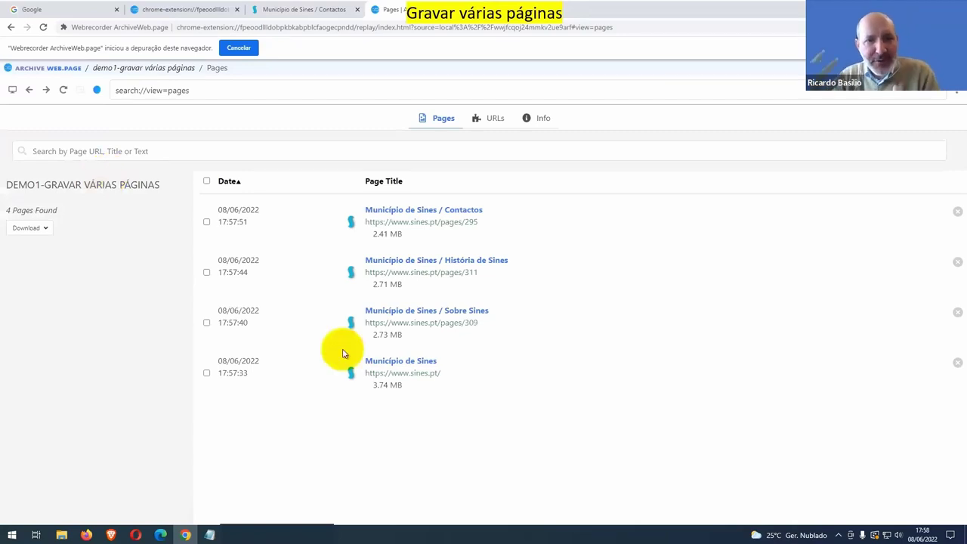
Step: Replay the archived Município de Sines home page and follow its links to Sobre Sines and História de Sines
click(383, 376)
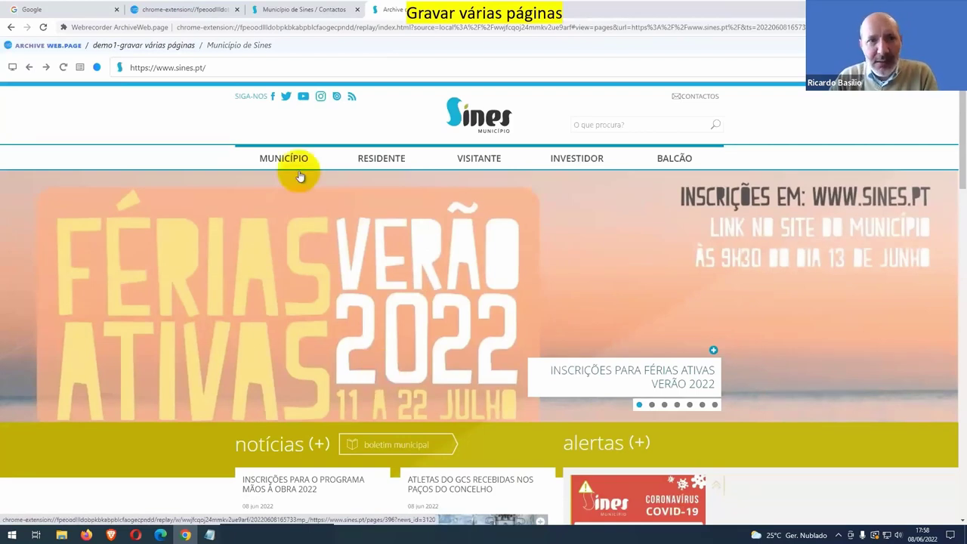
click(300, 174)
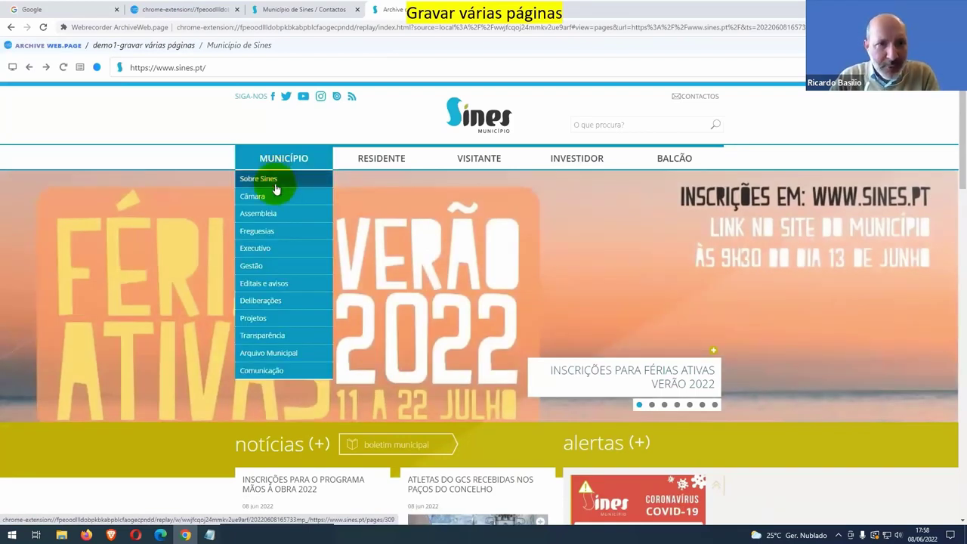
click(275, 181)
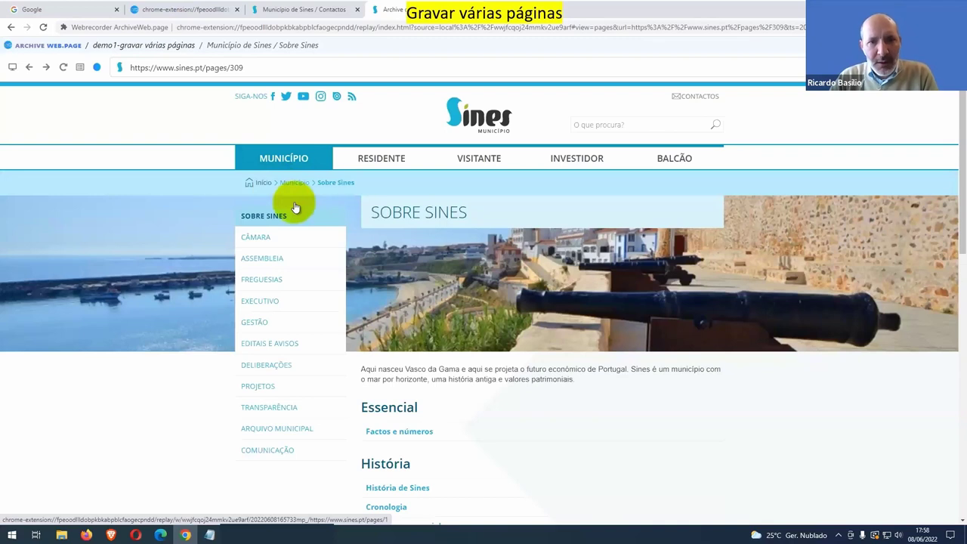
click(401, 487)
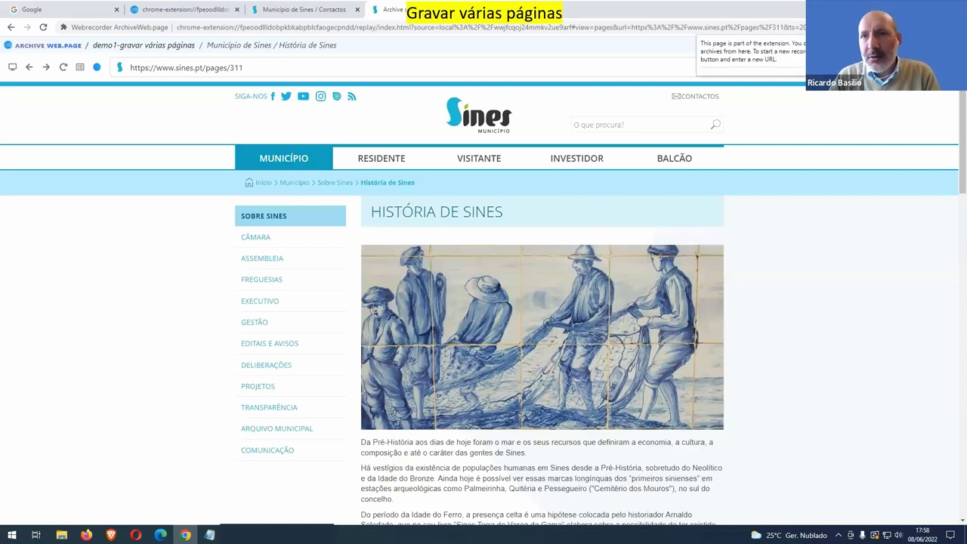
Step: Reopen the archive "demo1-gravar várias páginas" from the archive list and select its Município de Sines, Sobre Sines and História de Sines pages
click(783, 58)
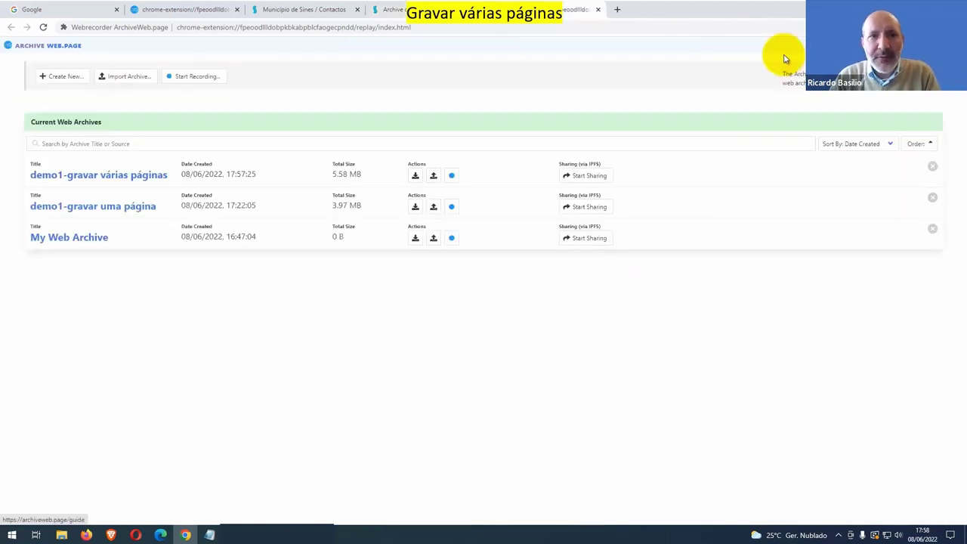
click(97, 180)
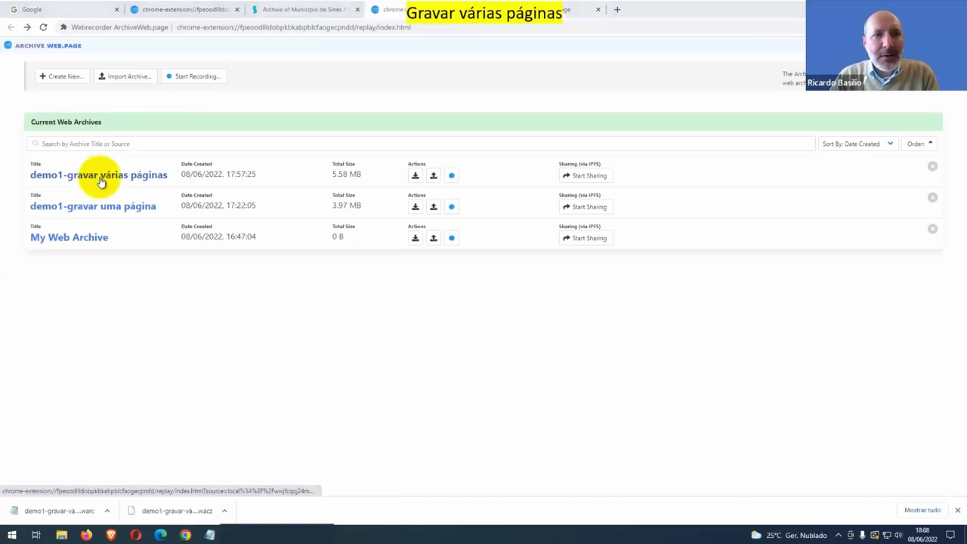
click(100, 180)
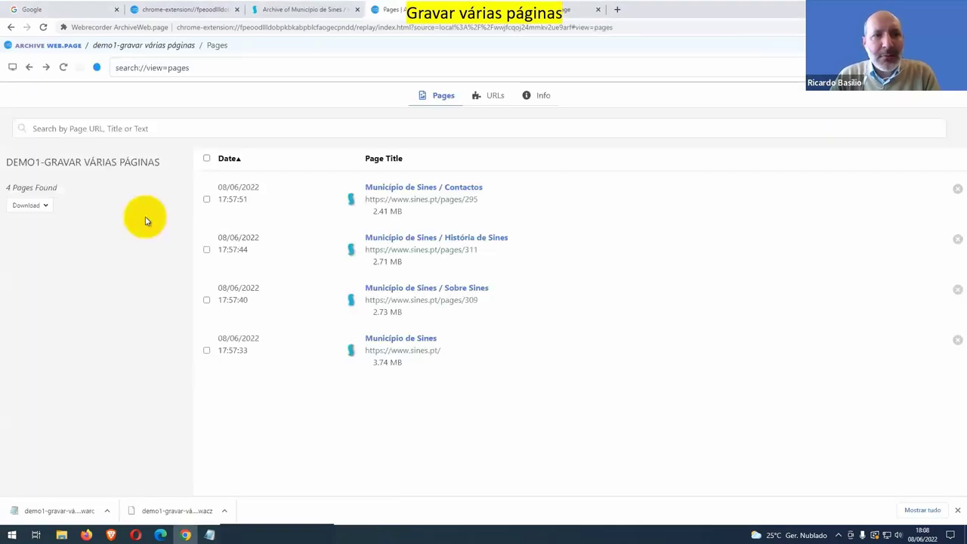
click(206, 352)
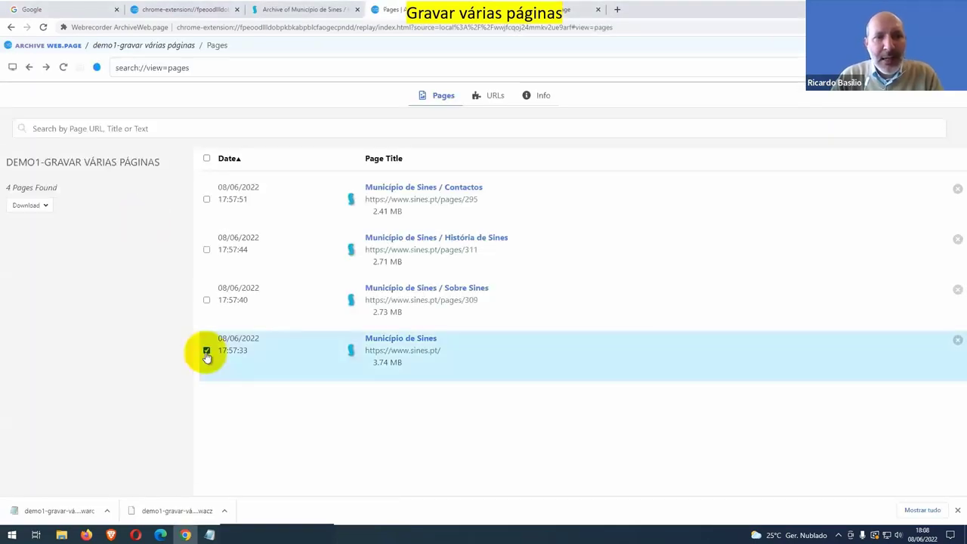
click(207, 300)
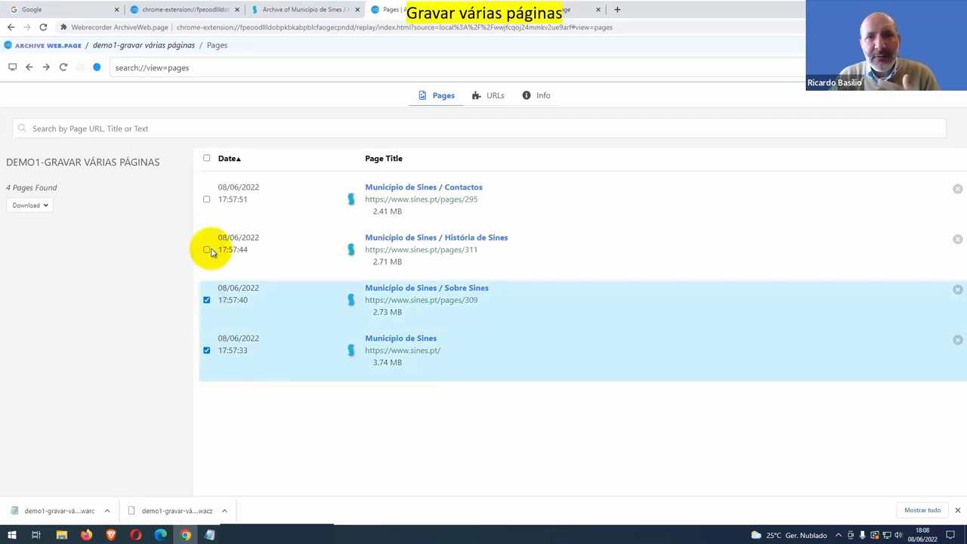
click(207, 250)
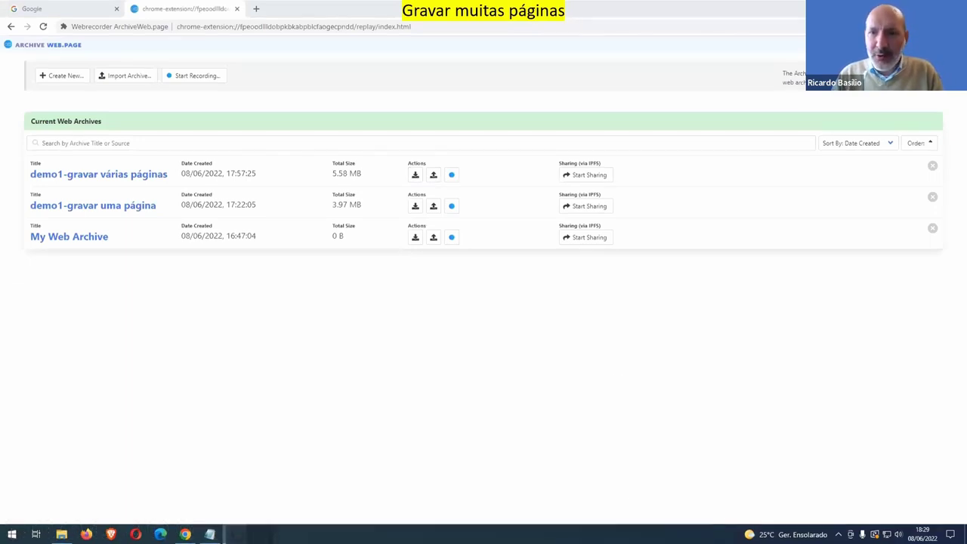
Step: Create a new web archive titled "demo1-gravar muitas páginas"
click(59, 75)
click(345, 296)
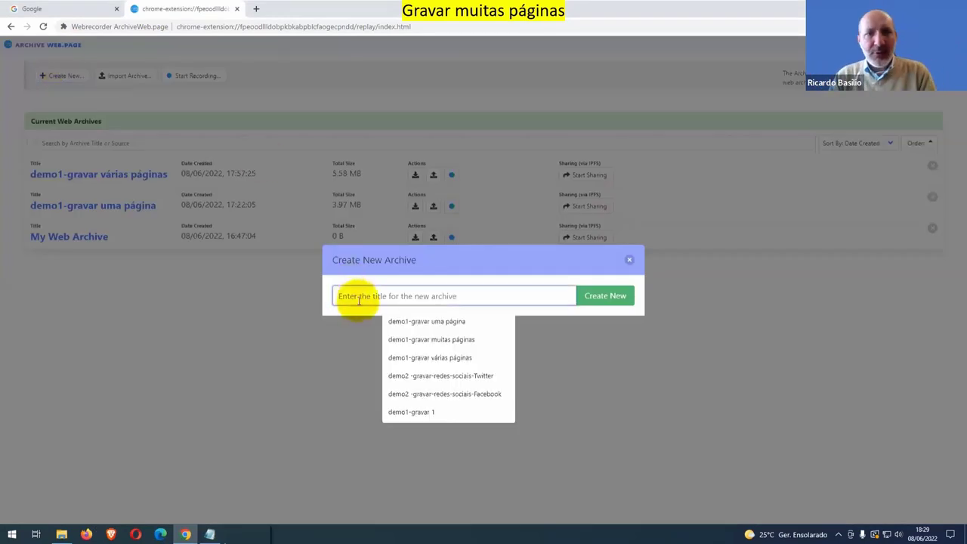
click(429, 340)
click(601, 296)
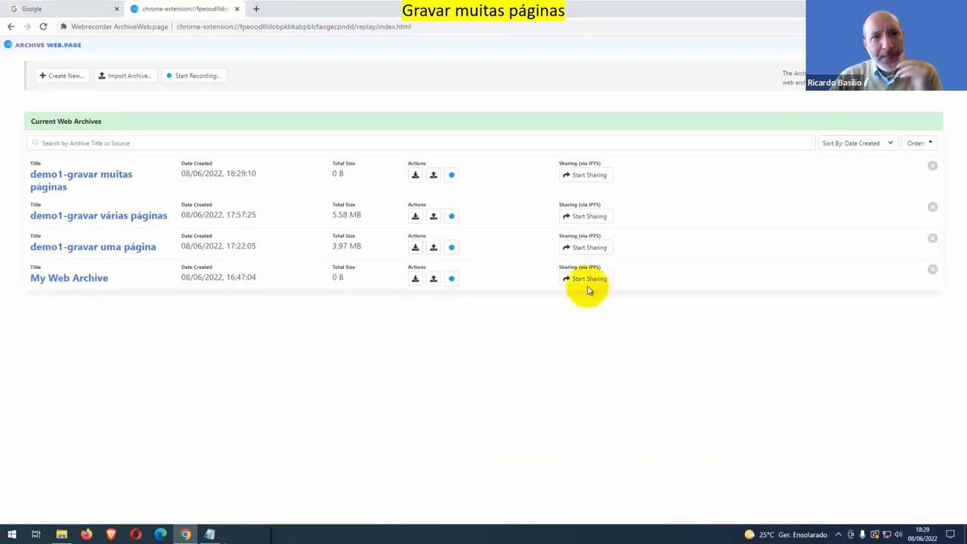
click(447, 132)
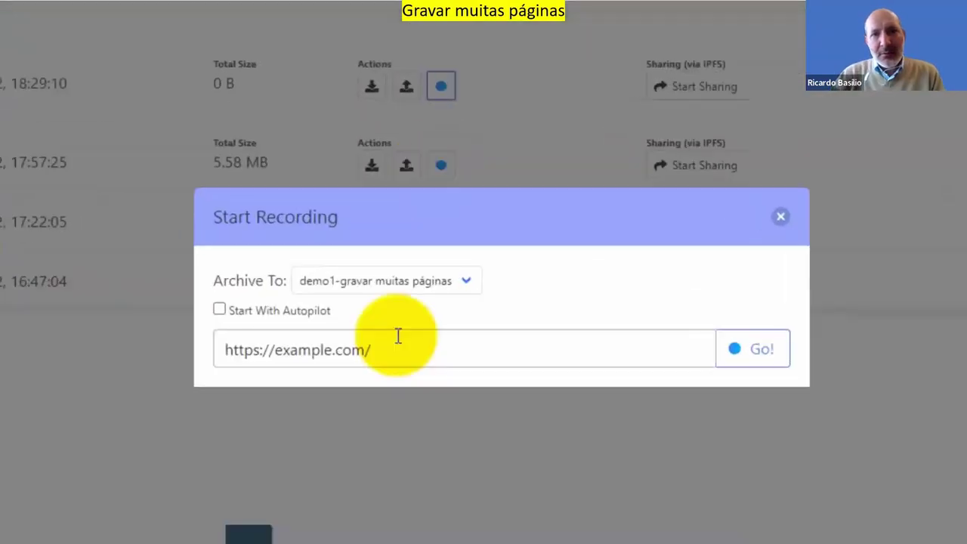
drag(380, 356, 43, 371)
text(https://www.sines.pt/pages/385)
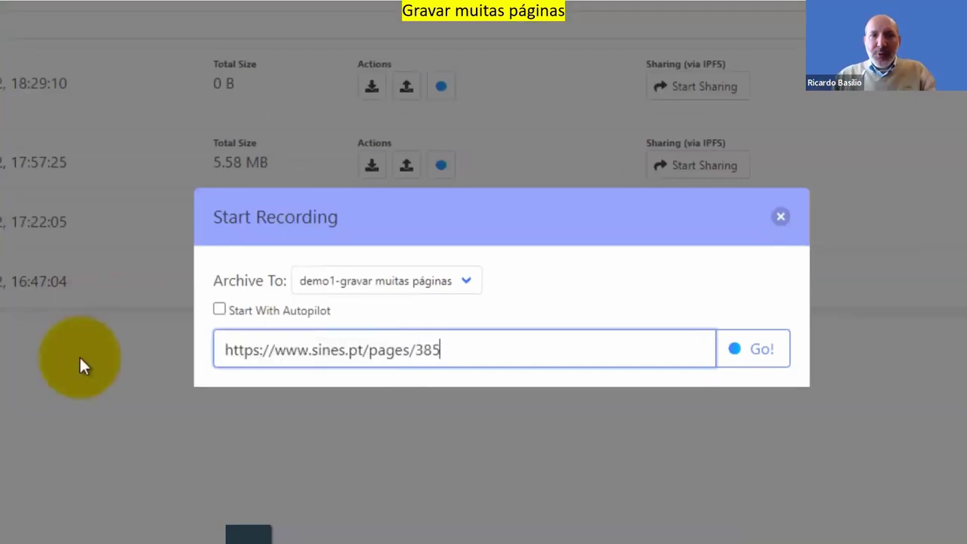
click(757, 351)
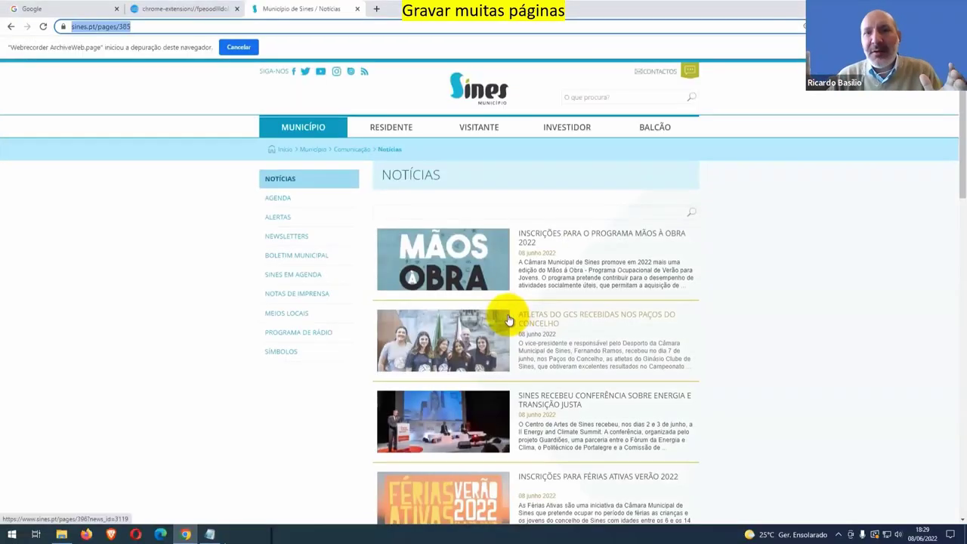
Step: Look through the Notícias page, list its links with Link Grabber, and return to the start of the news list
scroll(535, 347, down, 6)
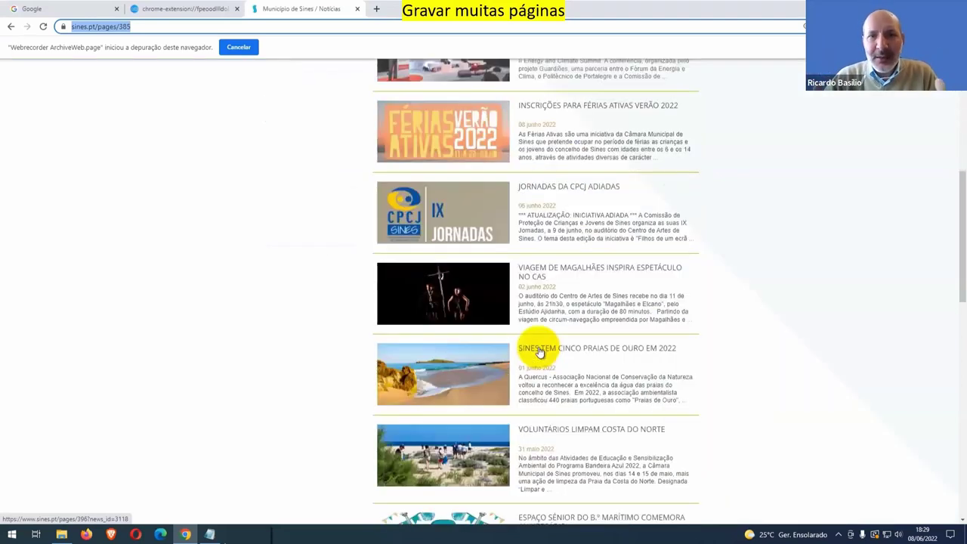
scroll(543, 353, down, 4)
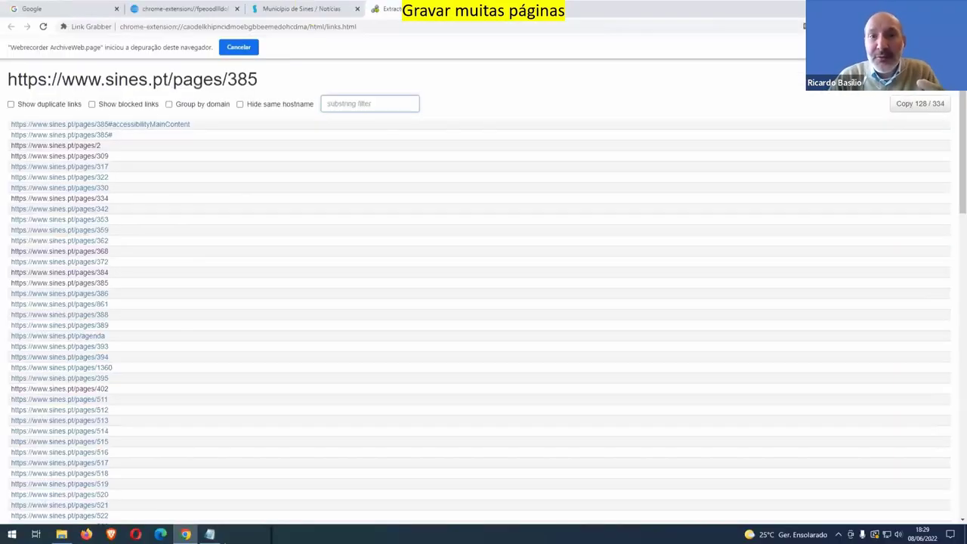
click(296, 8)
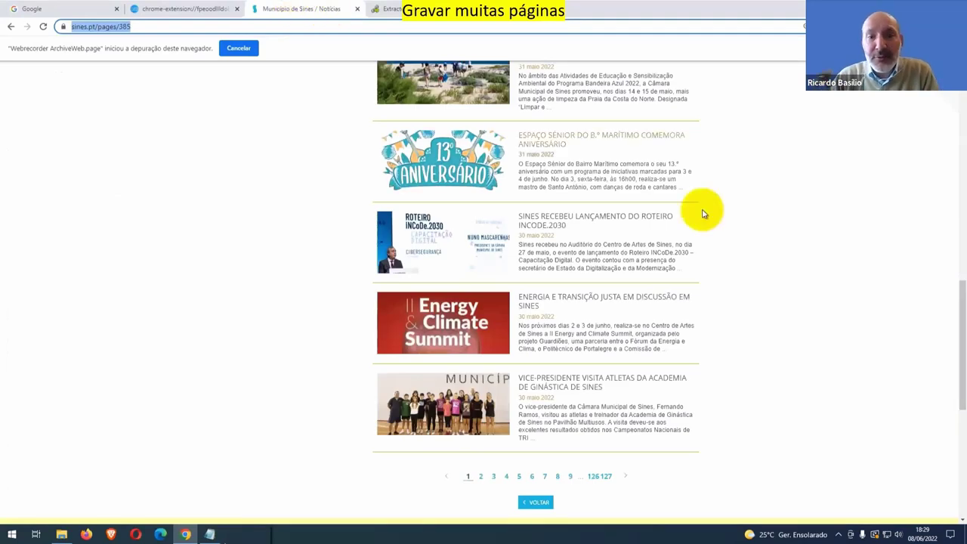
scroll(634, 313, up, 15)
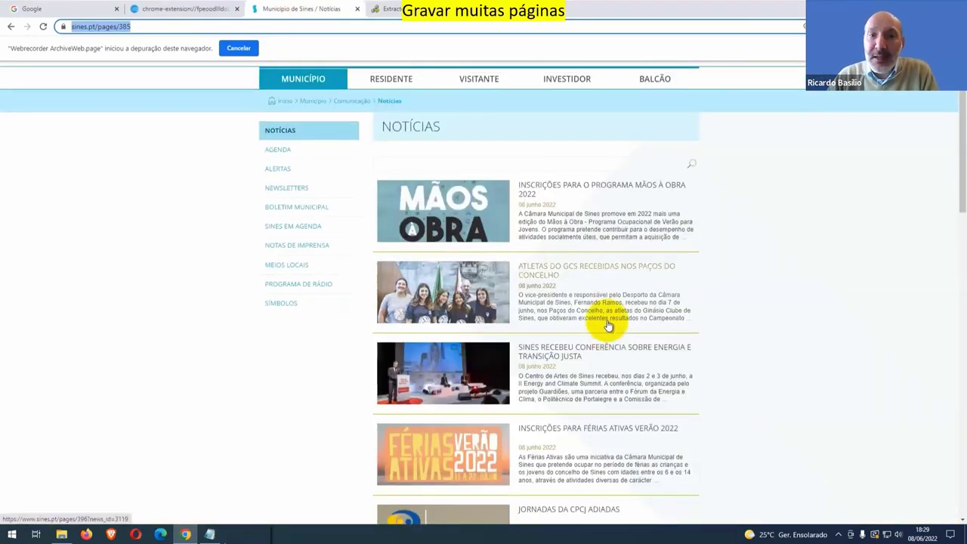
Step: Capture the first five news articles, from "Inscrições para o programa Mãos à Obra 2022" to "Jornadas da CPCJ adiadas", by opening each in a new tab
click(538, 190)
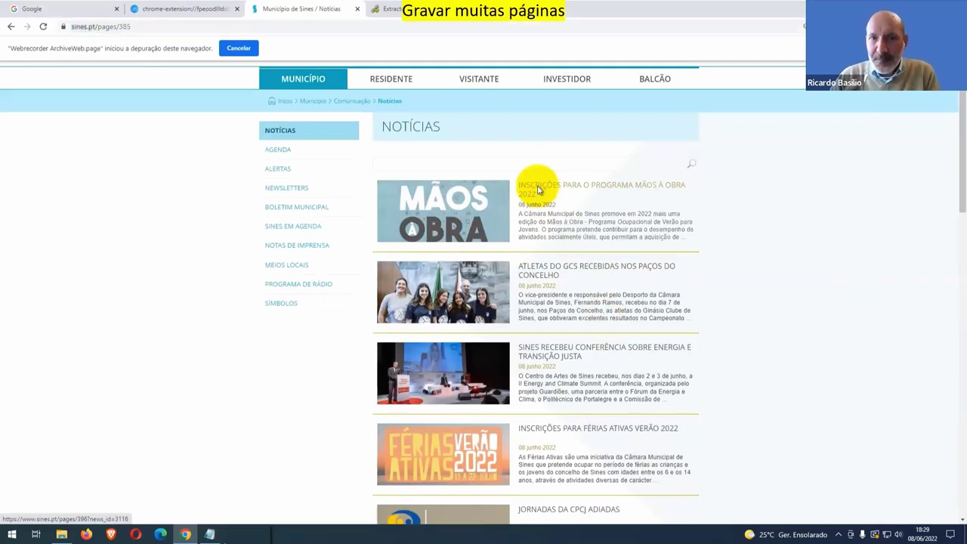
right_click(538, 190)
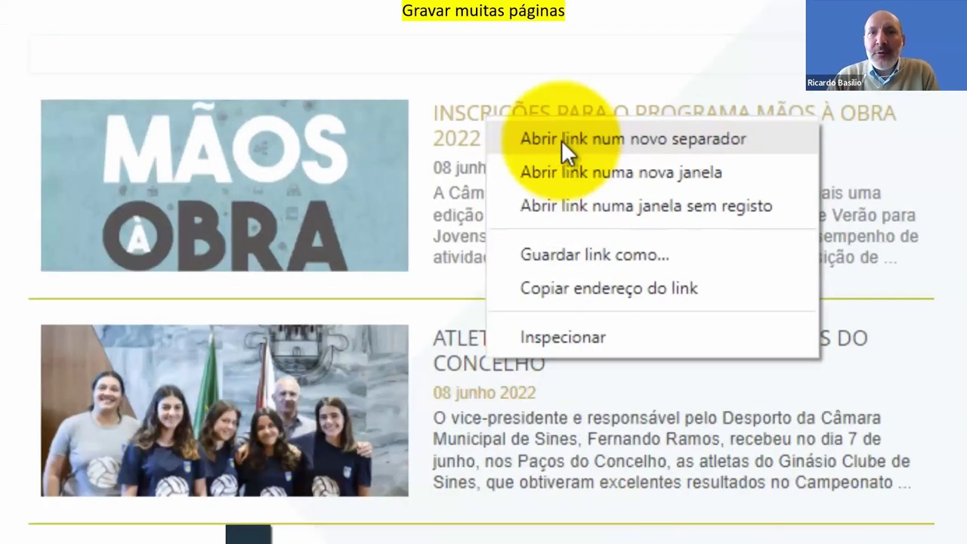
click(566, 197)
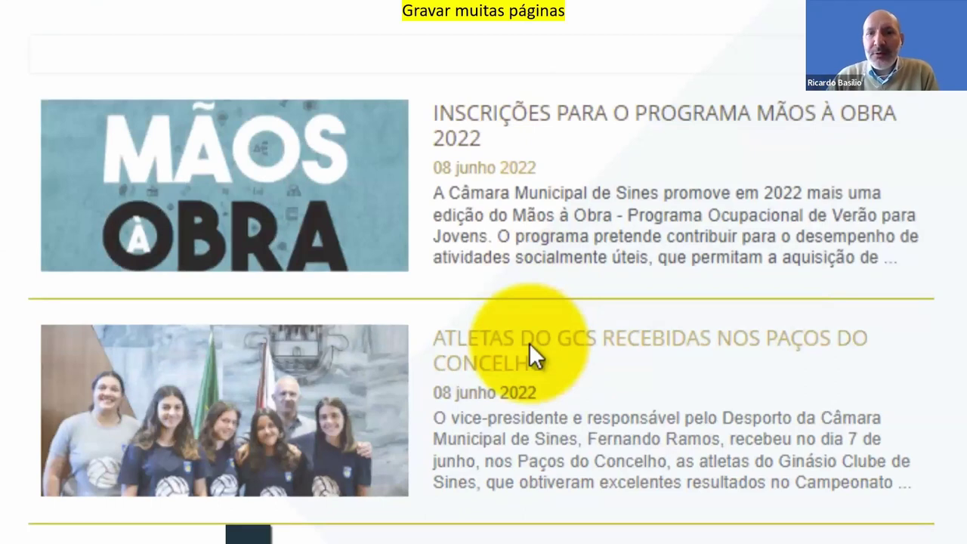
right_click(530, 349)
click(568, 365)
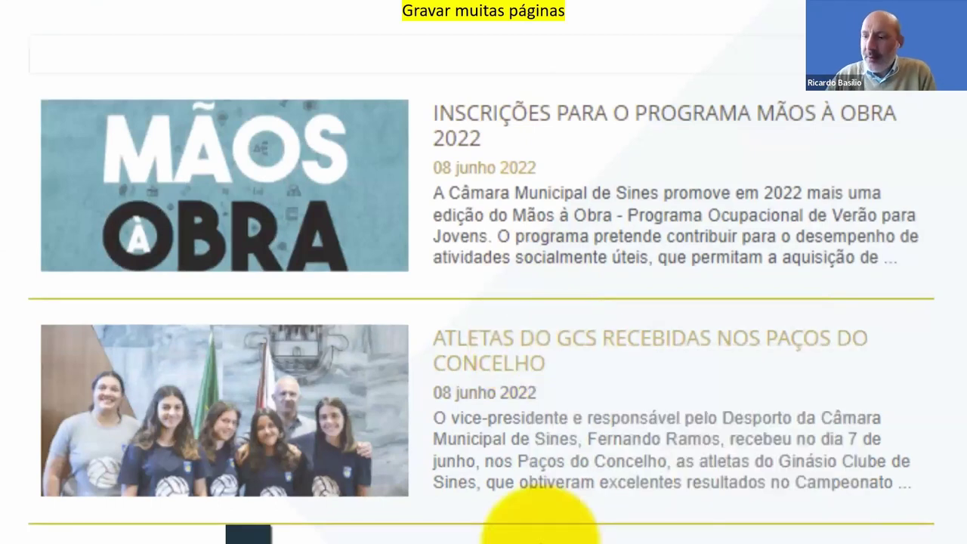
right_click(572, 486)
click(576, 488)
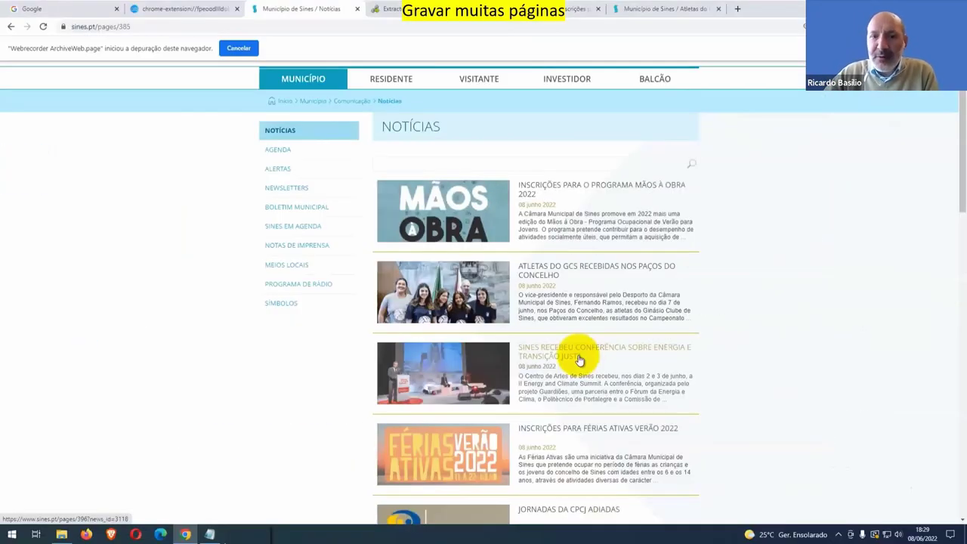
right_click(565, 428)
click(577, 438)
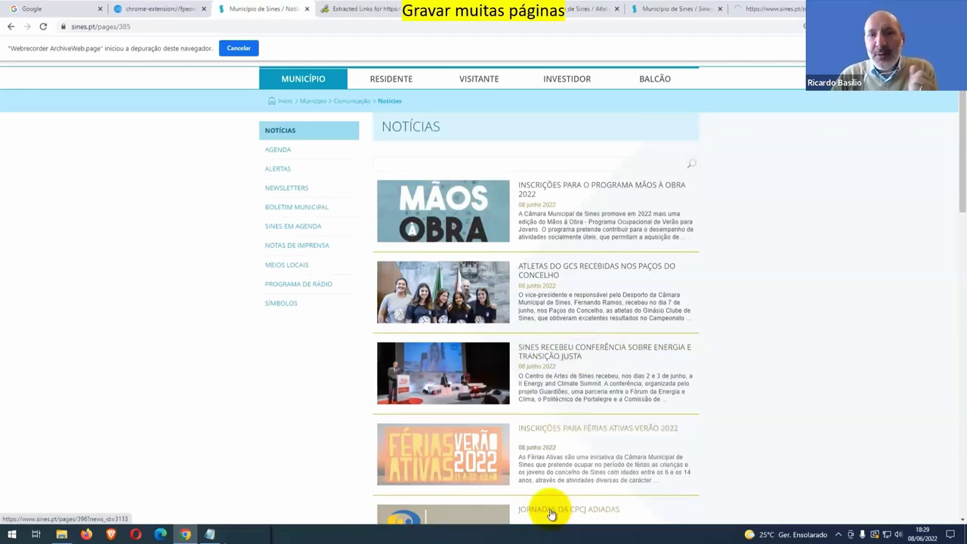
right_click(551, 514)
click(586, 430)
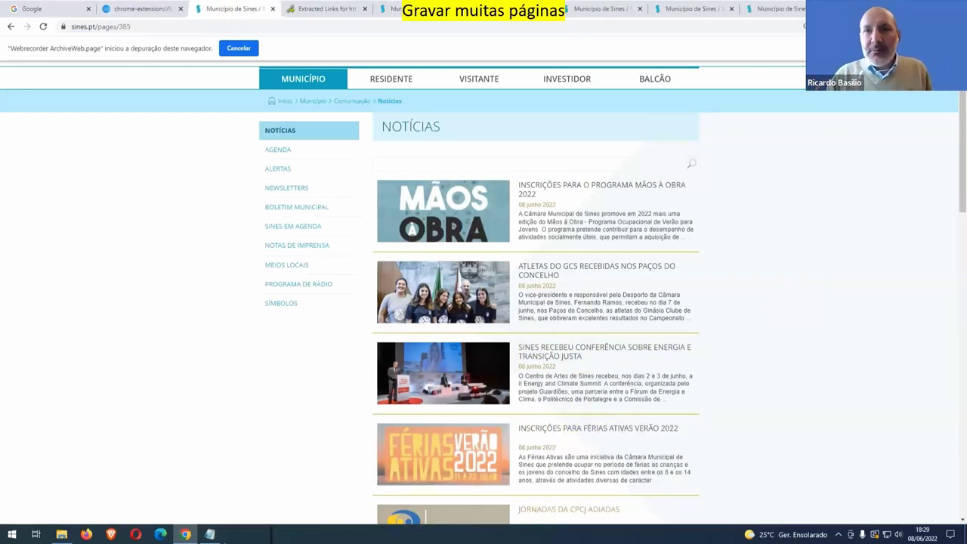
Step: Browse the archives from the running recording and open "demo1-gravar muitas páginas" to list its captured pages
click(888, 26)
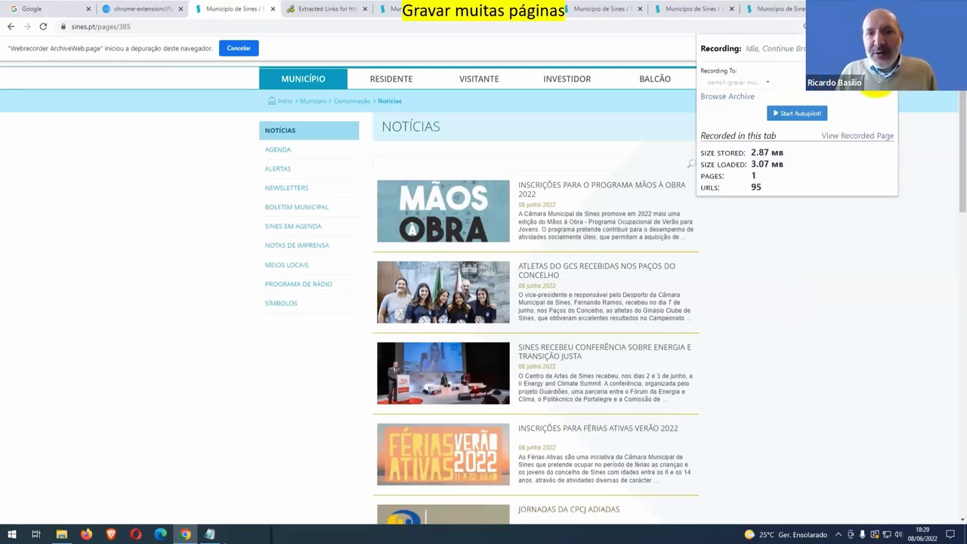
click(727, 96)
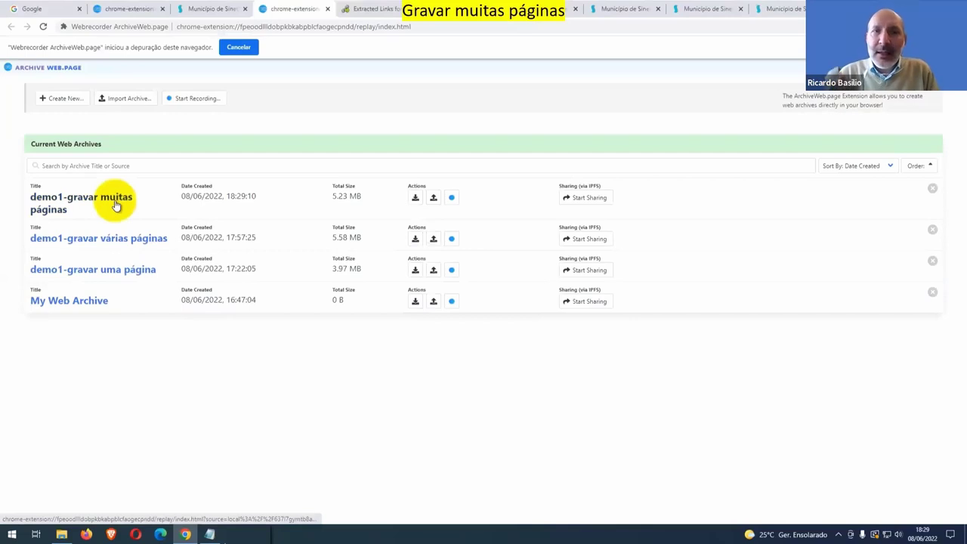
click(116, 203)
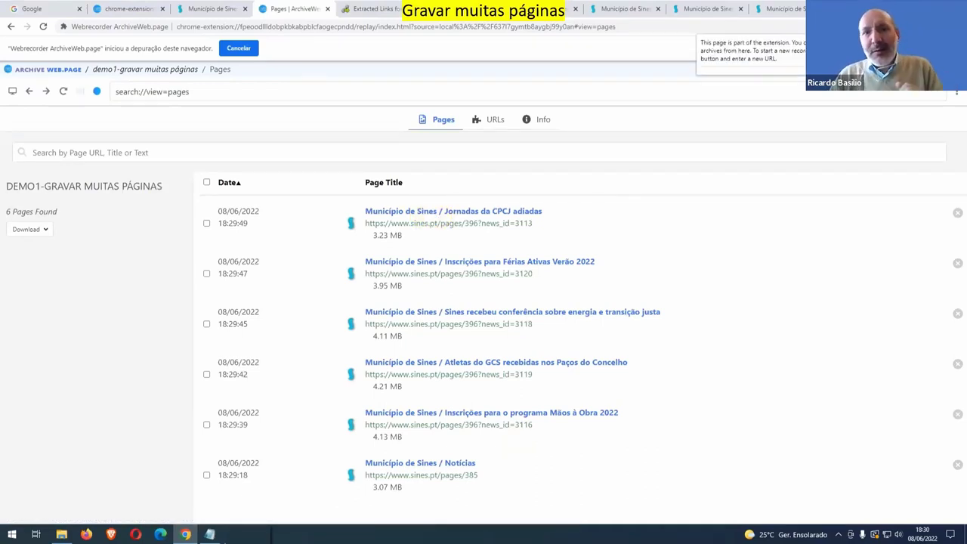
click(936, 27)
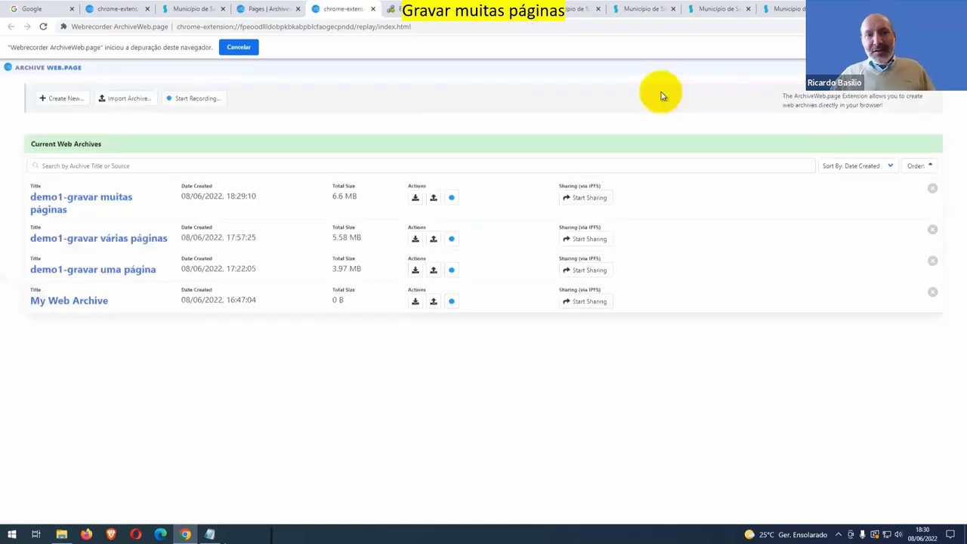
click(452, 199)
triple_click(422, 325)
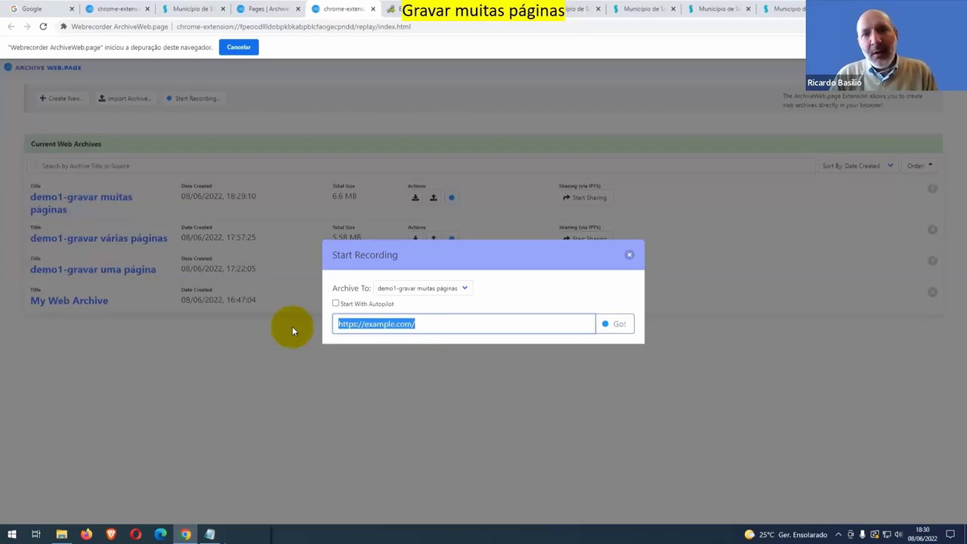
text(https://www.sines.pt/pages/385)
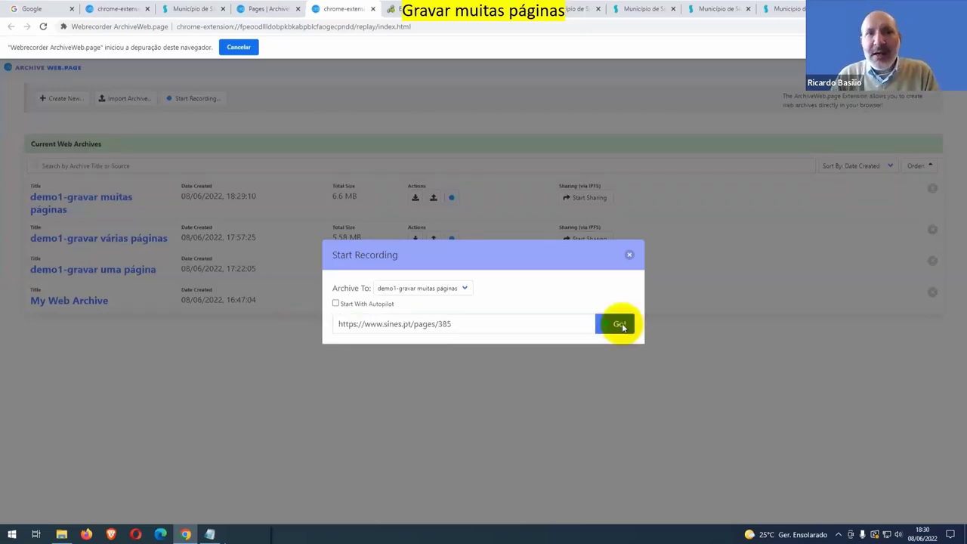
click(619, 325)
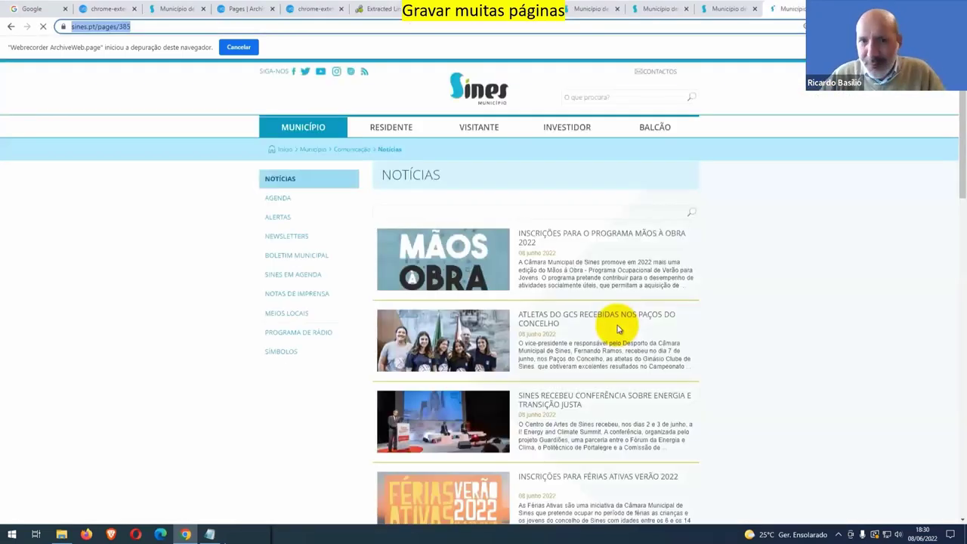
Step: Capture the next five news articles, from "Viagem de Magalhães inspira espetáculo no CAS" to "Sines recebeu lançamento do Roteiro INCoDe.2030", each in a new tab
scroll(609, 330, down, 3)
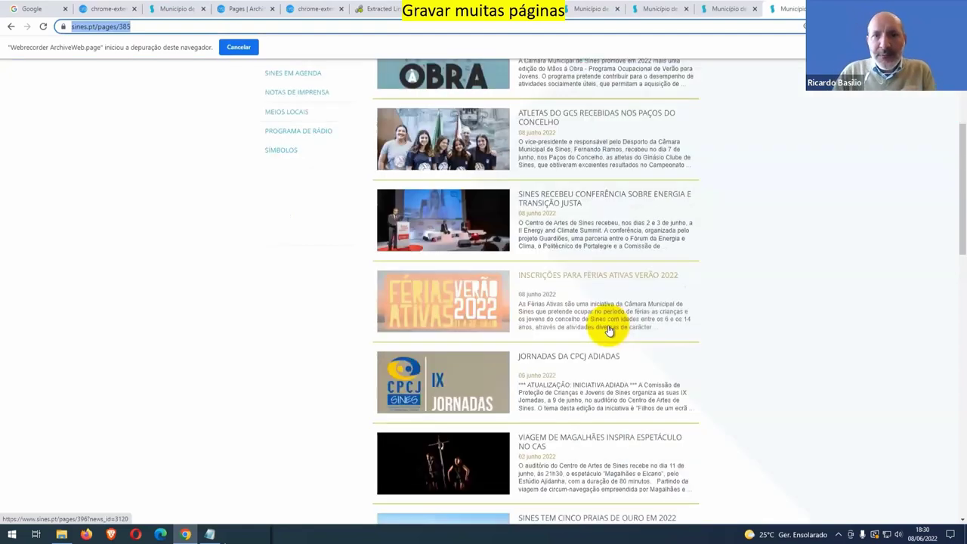
scroll(609, 330, down, 2)
scroll(610, 331, down, 3)
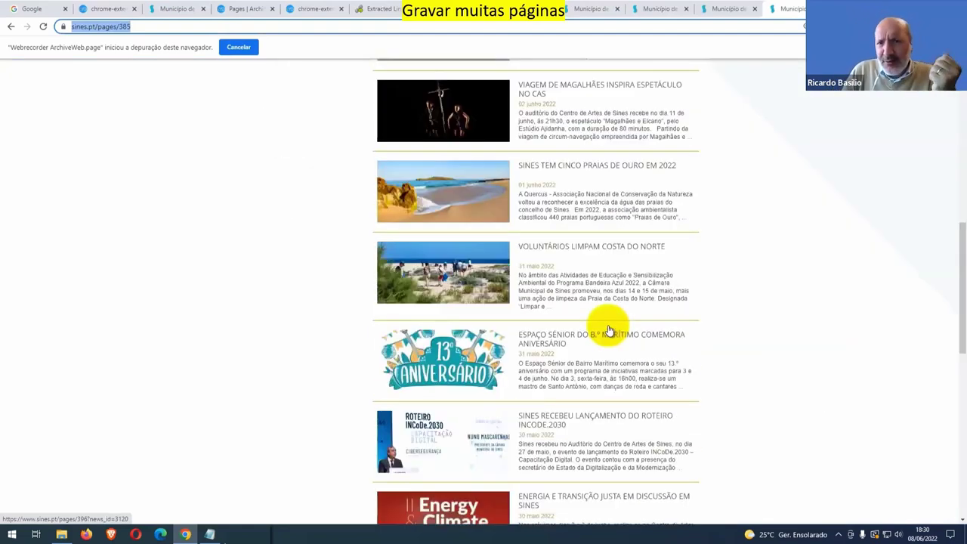
right_click(548, 86)
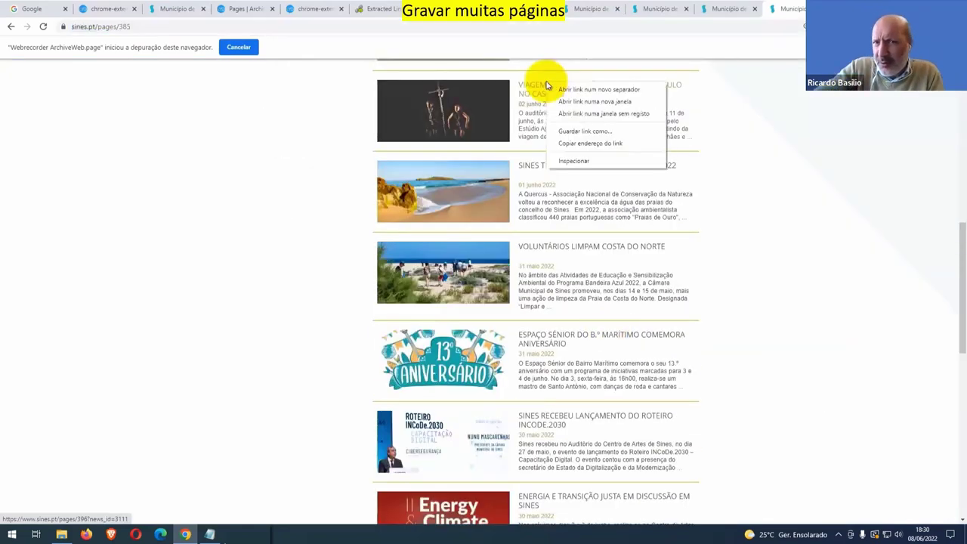
click(568, 90)
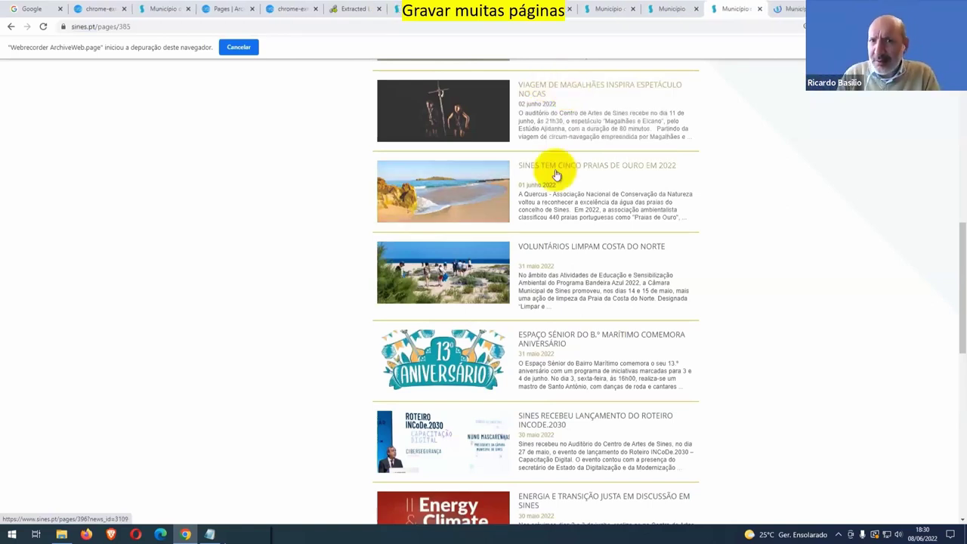
middle_click(593, 172)
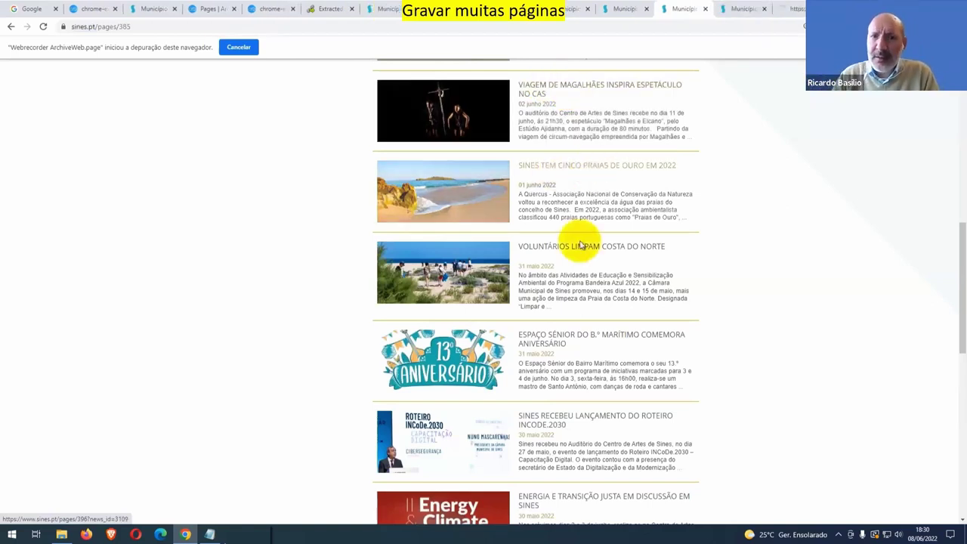
right_click(586, 247)
click(602, 255)
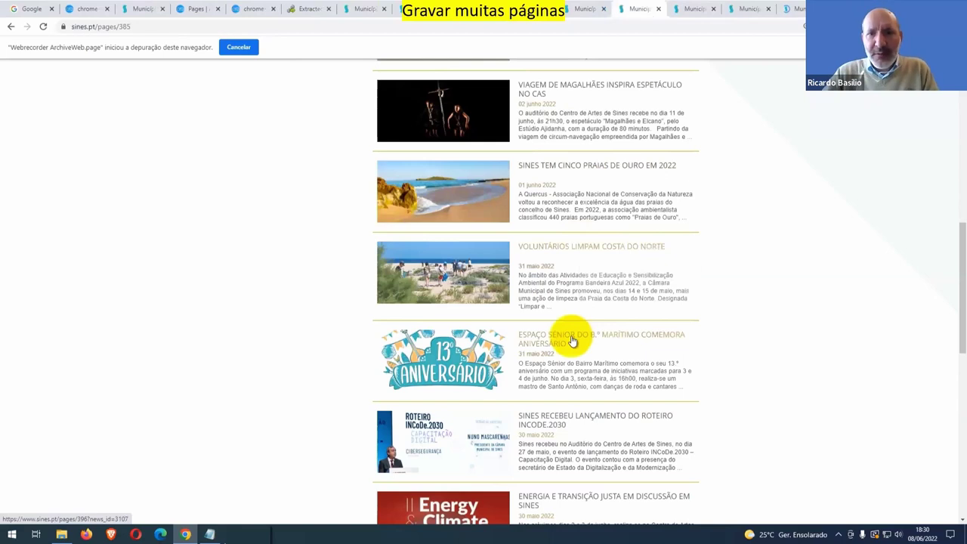
middle_click(571, 342)
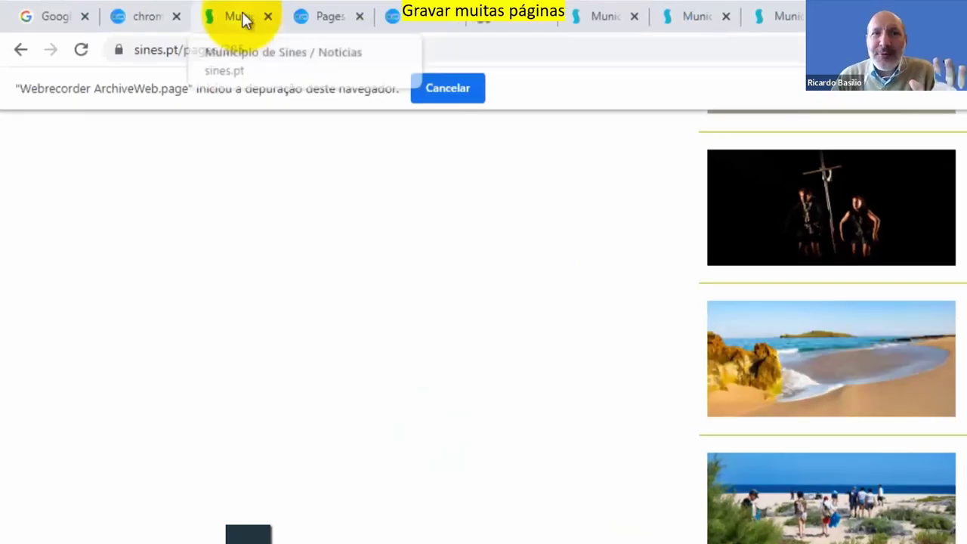
Step: Close all tabs after the first Notícias tab, and close that tab too to get back to the archive list
right_click(243, 19)
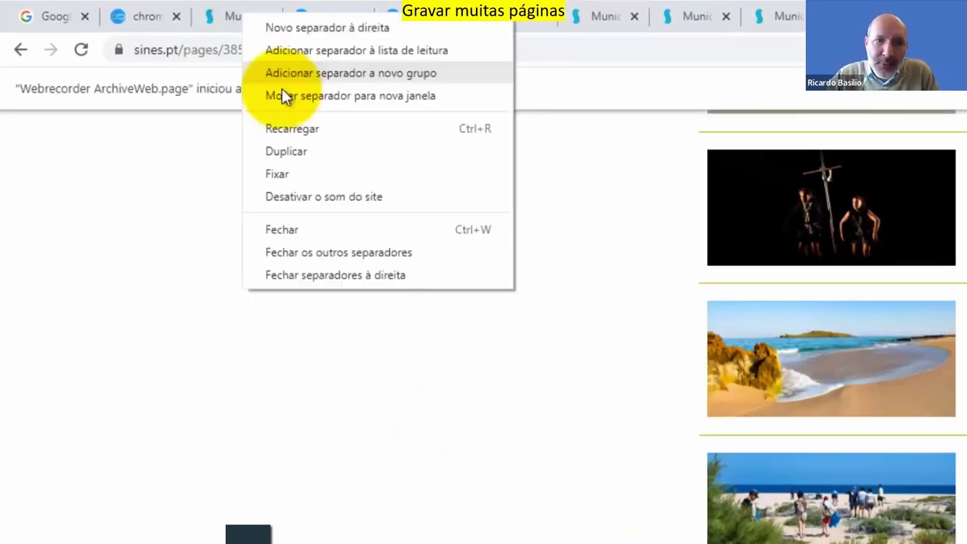
click(296, 275)
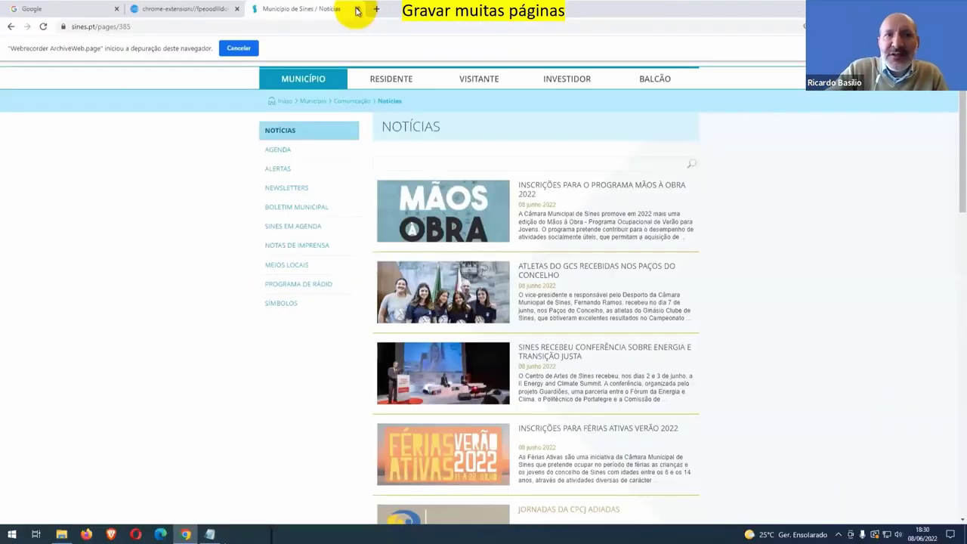
click(586, 14)
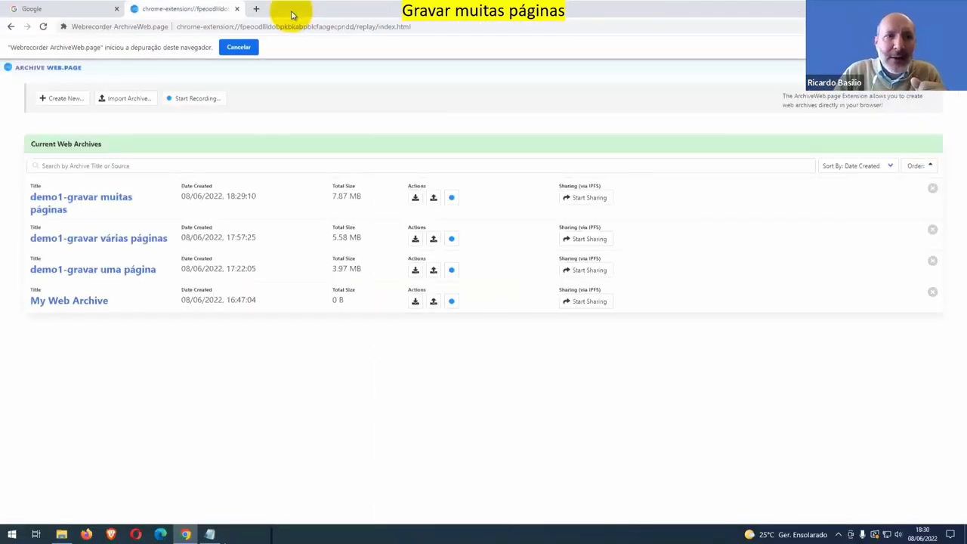
Step: Open the archive "demo1-gravar muitas páginas" and look through its list of captured pages
click(74, 201)
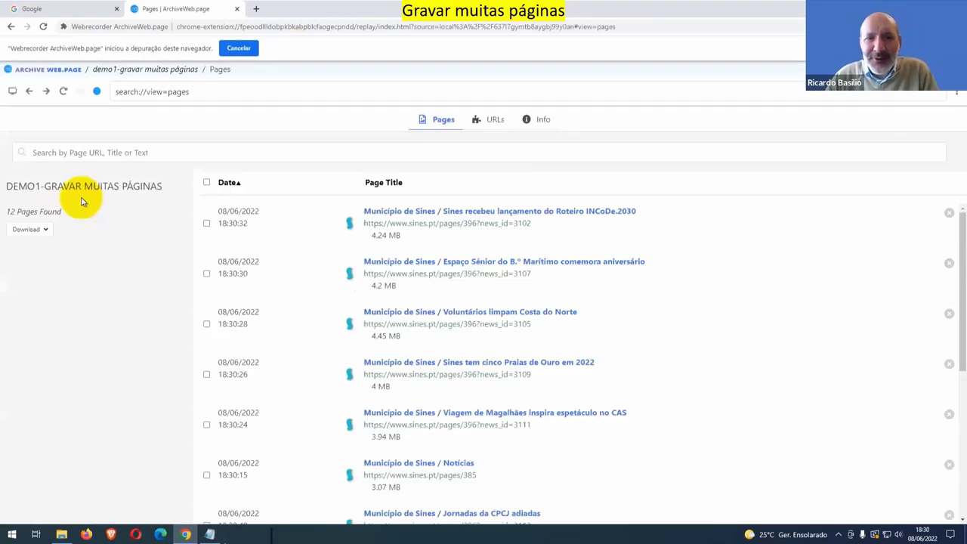
scroll(420, 224, down, 2)
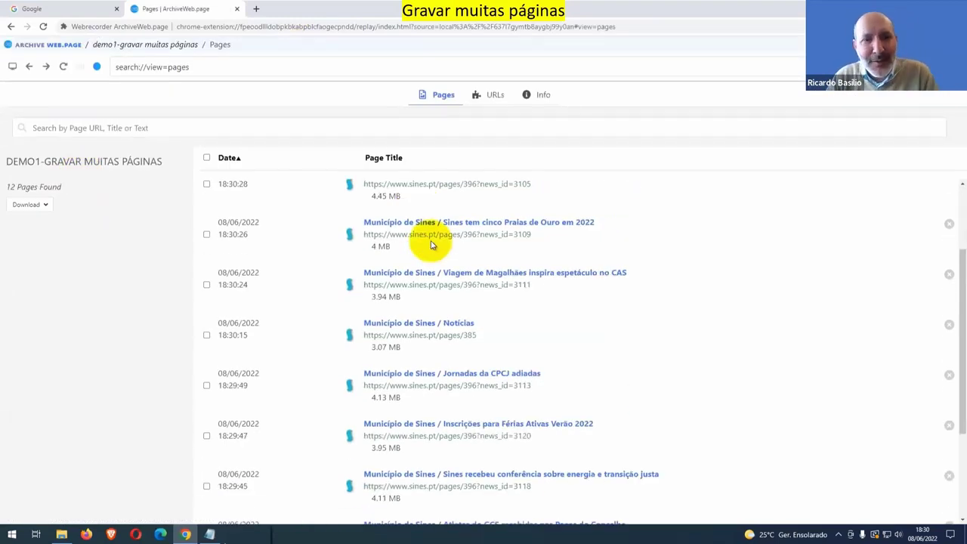
scroll(432, 244, down, 2)
scroll(420, 415, up, 2)
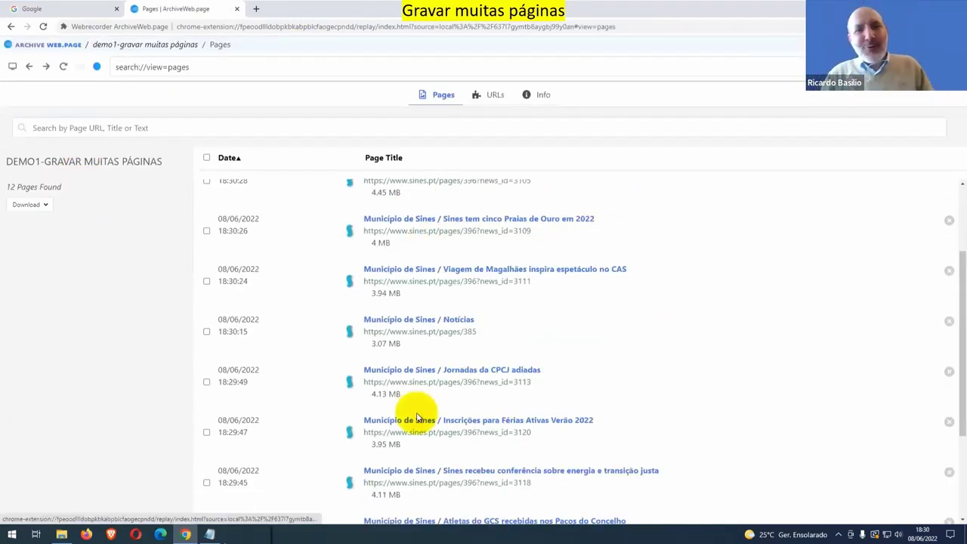
scroll(414, 264, up, 2)
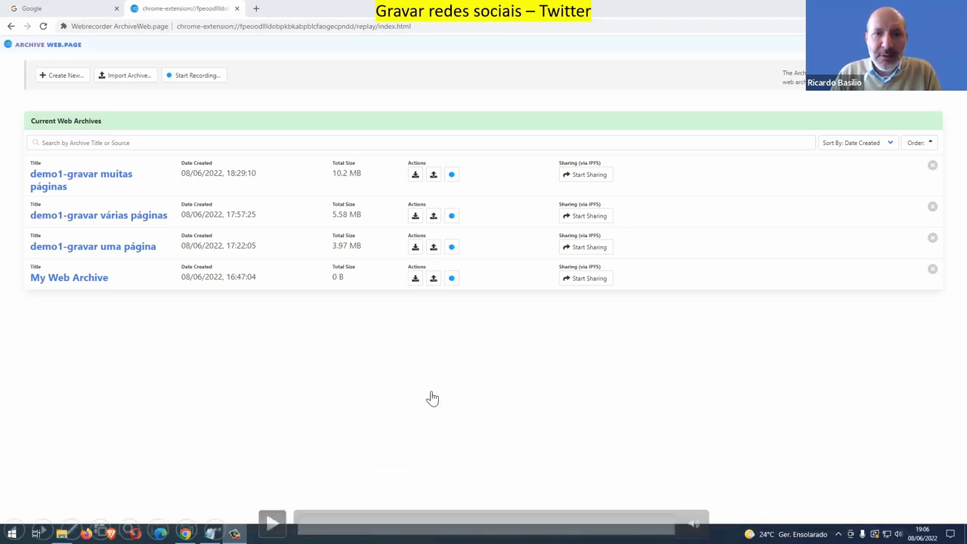
key(space)
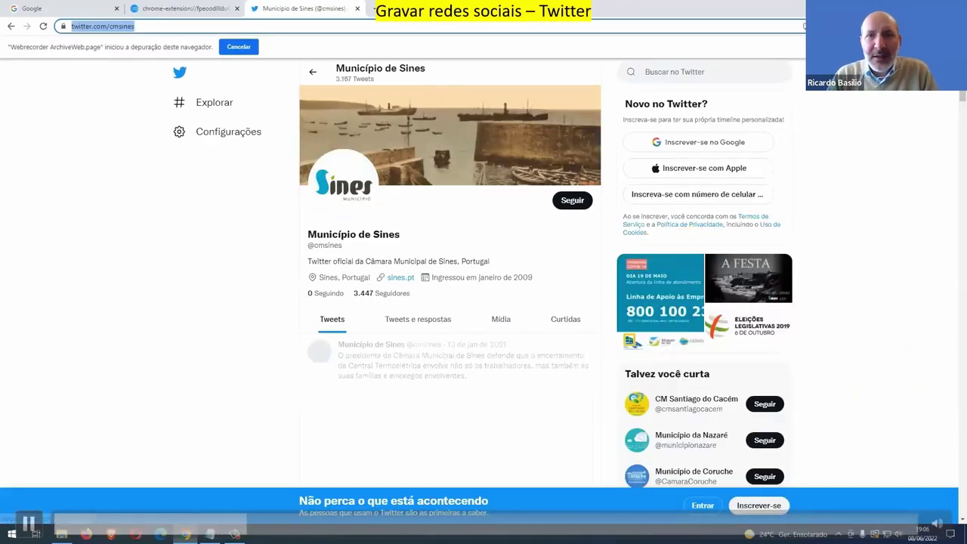
click(884, 26)
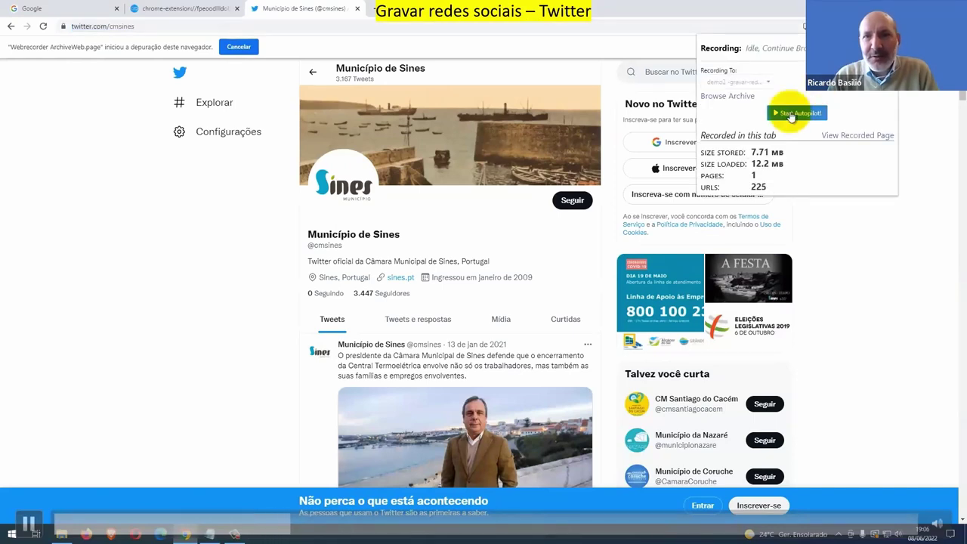
click(790, 114)
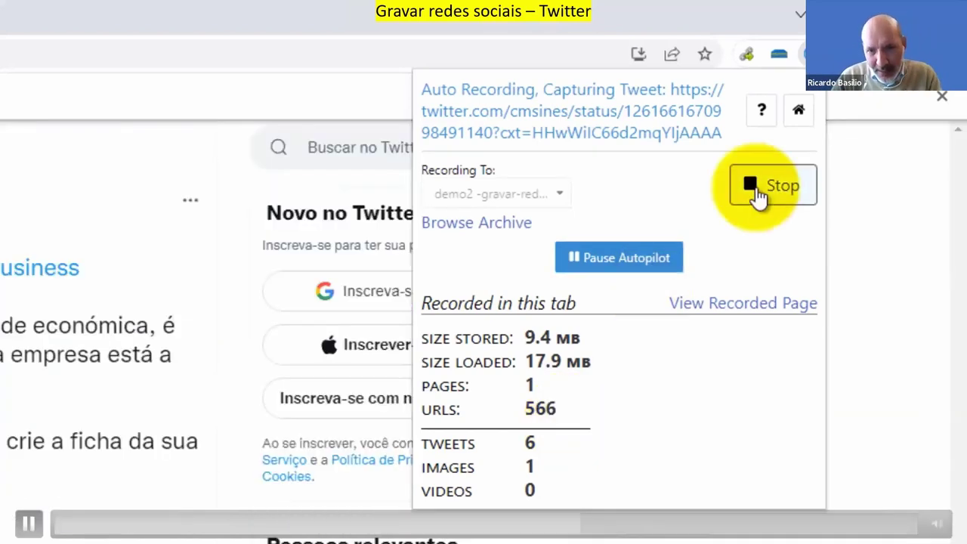
click(755, 189)
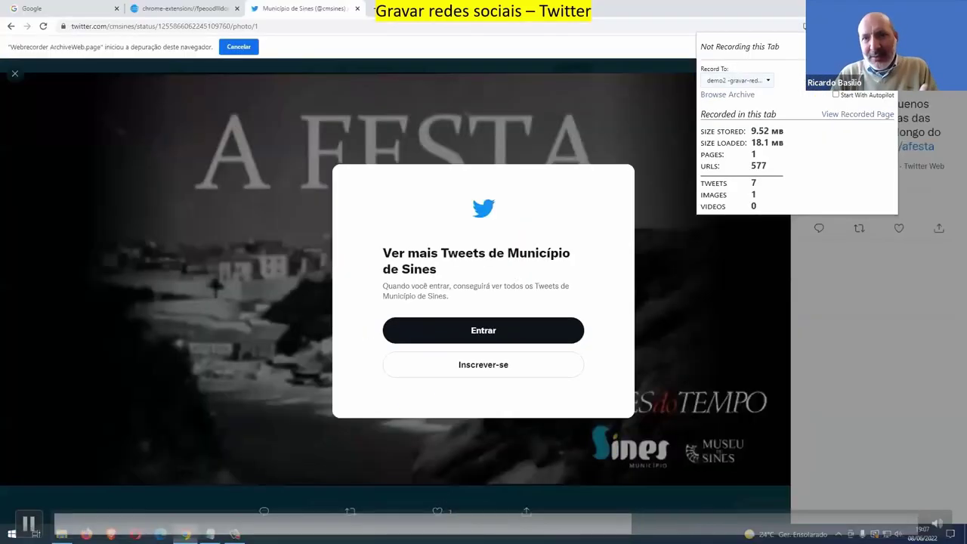
click(743, 236)
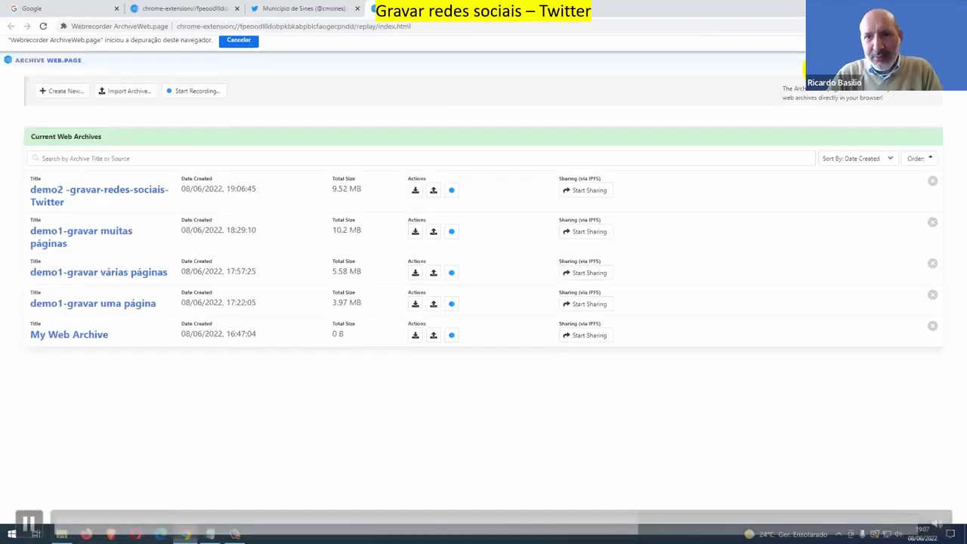
click(88, 183)
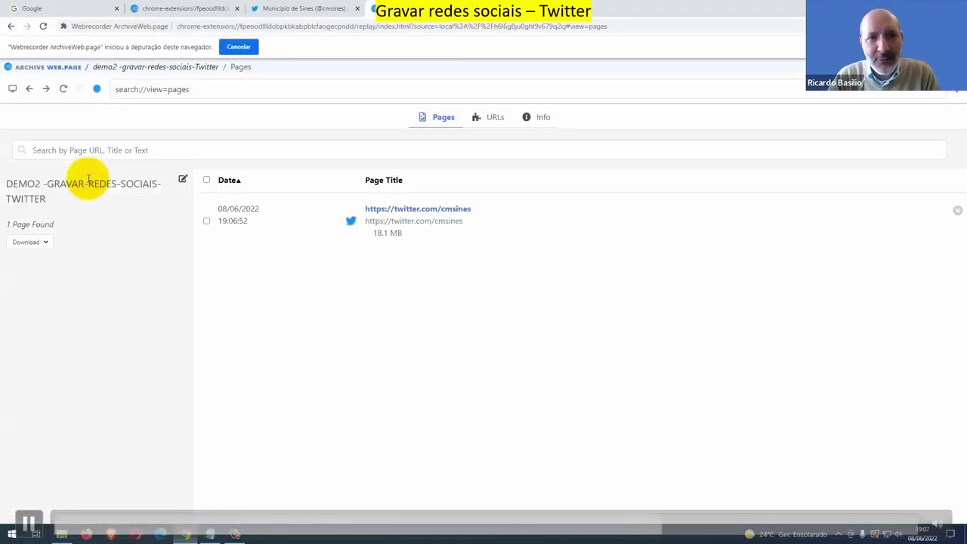
click(406, 223)
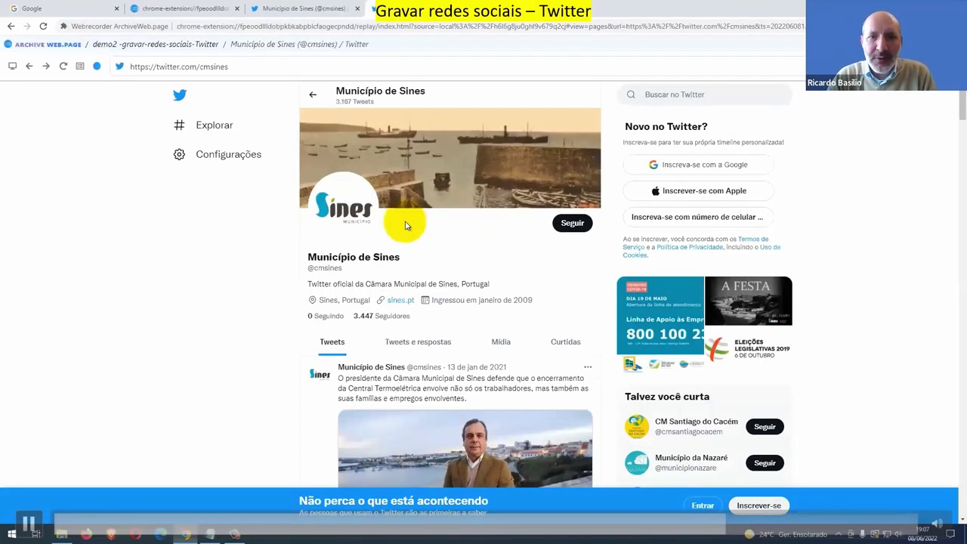
Step: Examine the tweets in the replayed Município de Sines profile and return to the archive list
scroll(404, 225, down, 3)
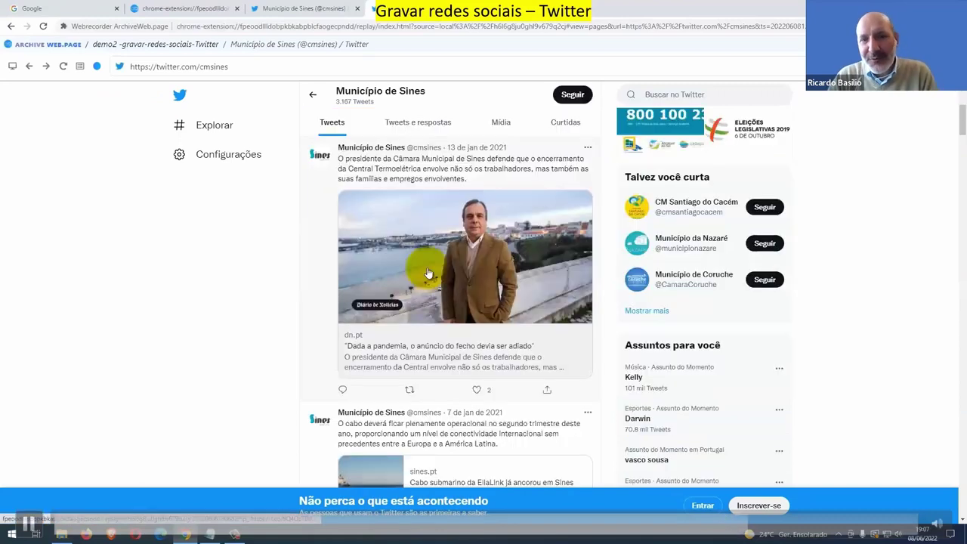
scroll(427, 273, down, 2)
scroll(424, 306, down, 4)
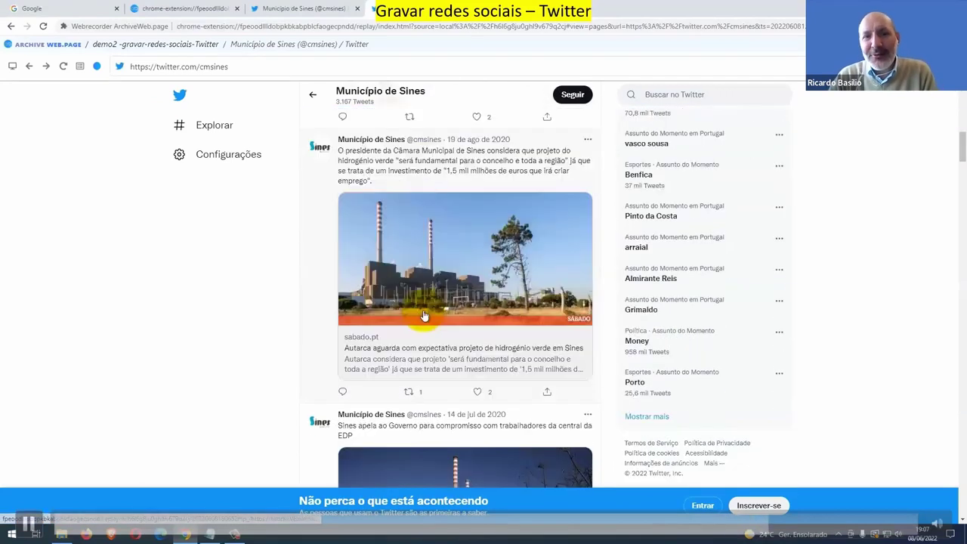
scroll(424, 315, down, 3)
scroll(427, 329, down, 2)
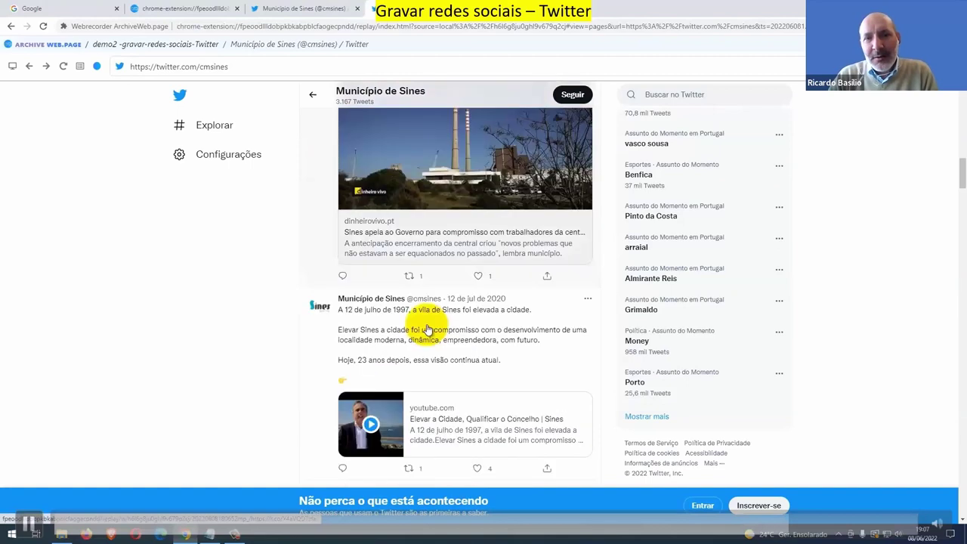
scroll(445, 241, up, 10)
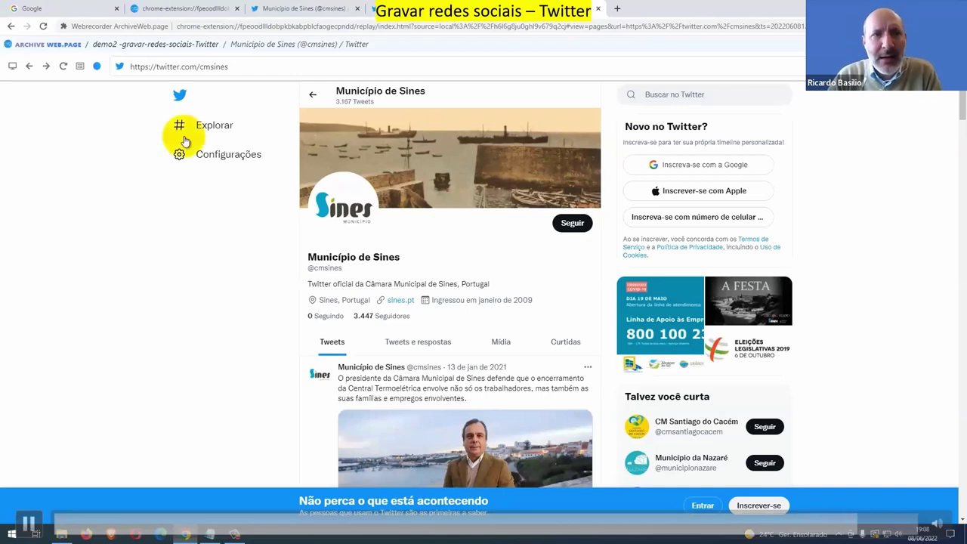
click(59, 45)
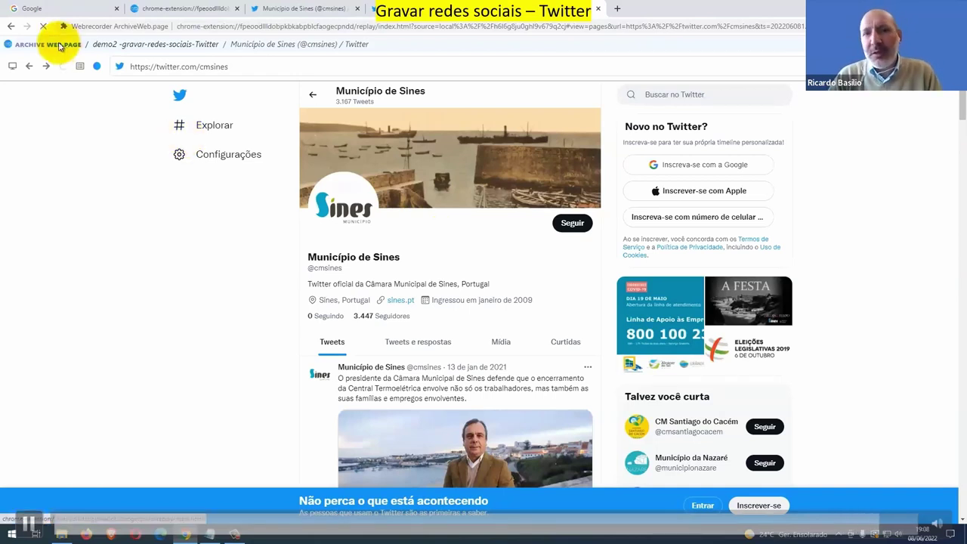
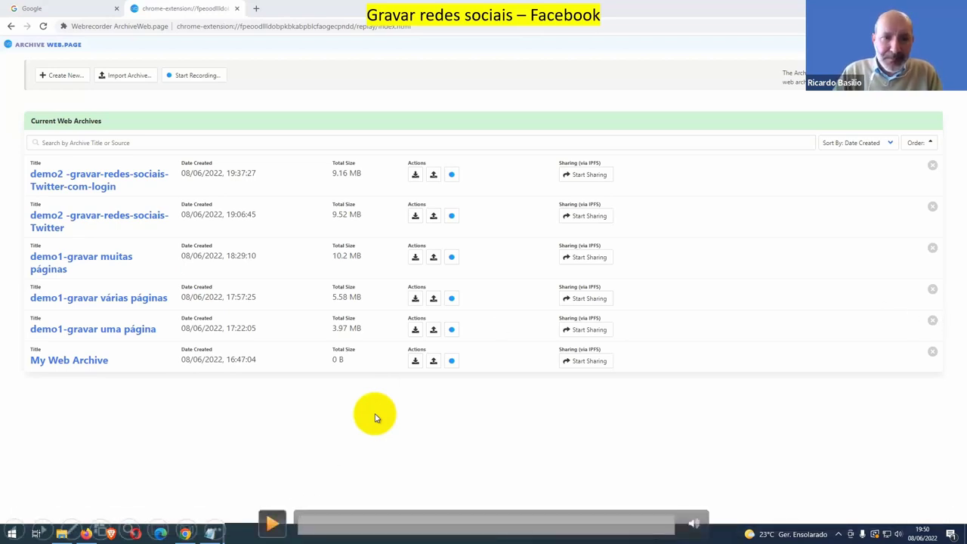
Step: Create a new archive titled "demo2 -gravar-redes-sociais-Facebook"
click(72, 77)
click(378, 297)
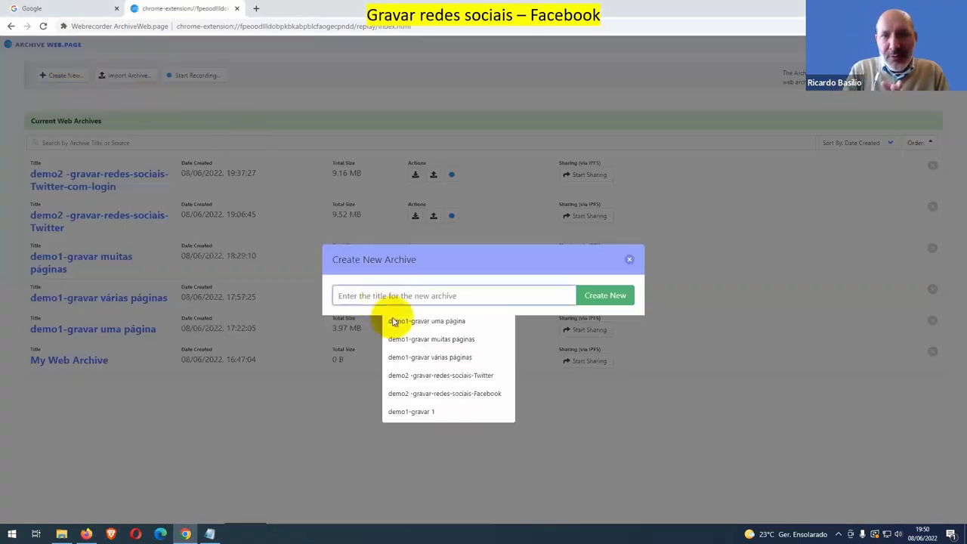
click(440, 394)
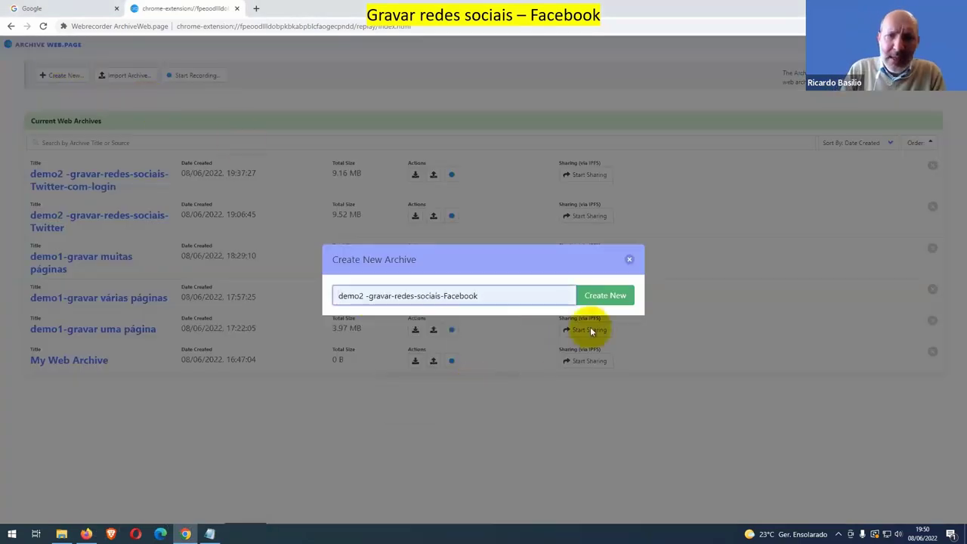
click(607, 296)
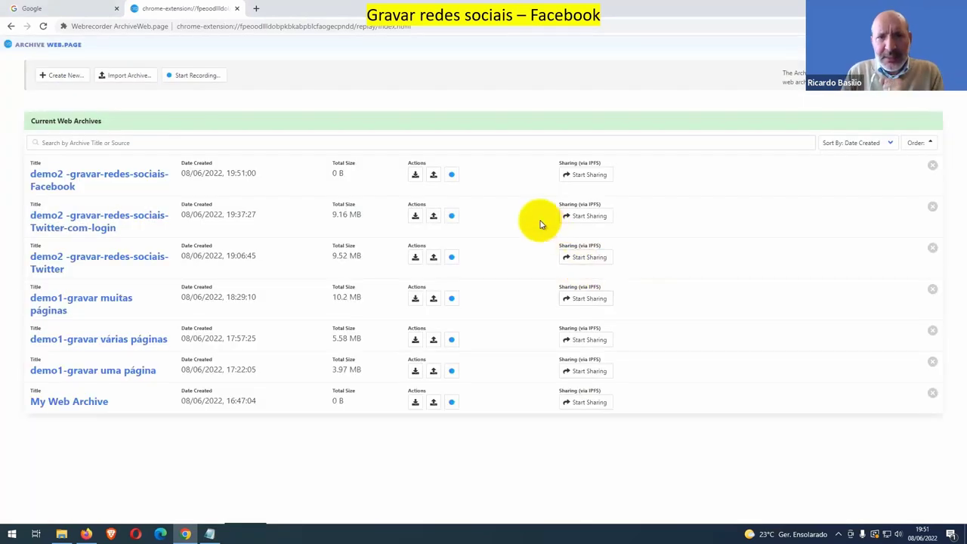
click(452, 176)
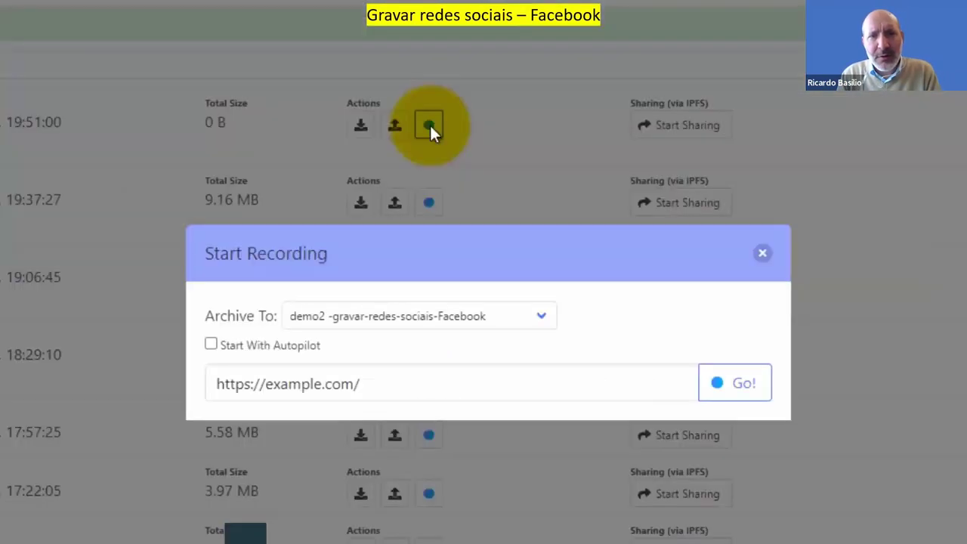
click(410, 311)
key(ctrl+a)
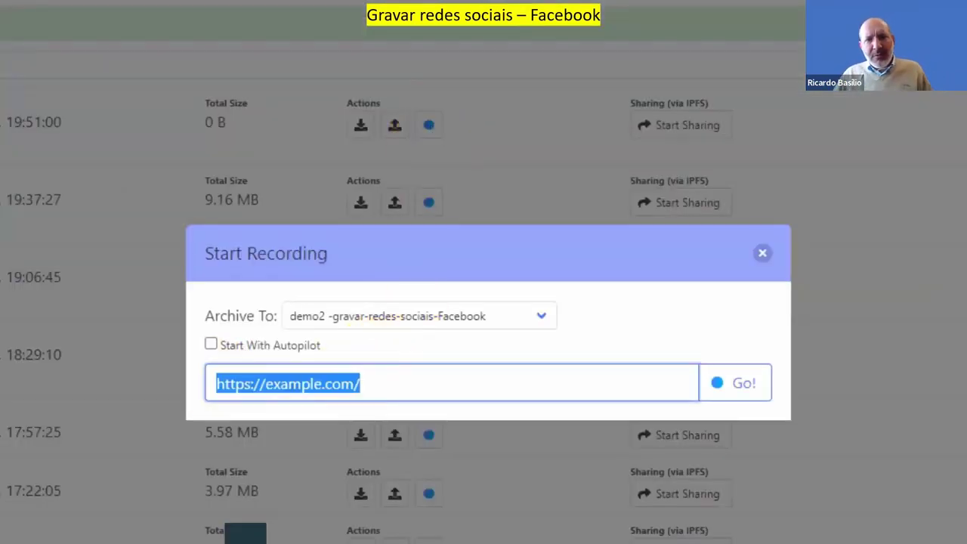
text(https://www.facebook.com/municipiodesines/)
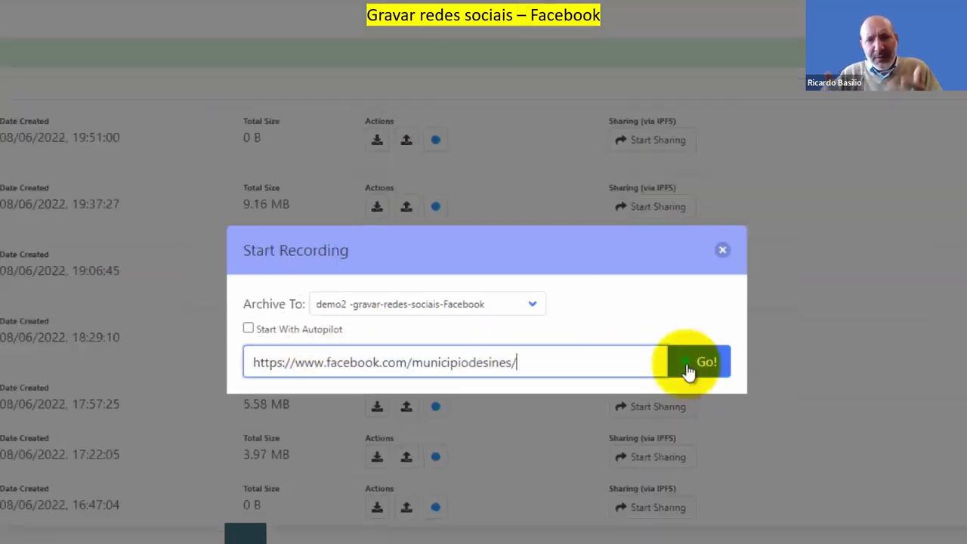
click(737, 383)
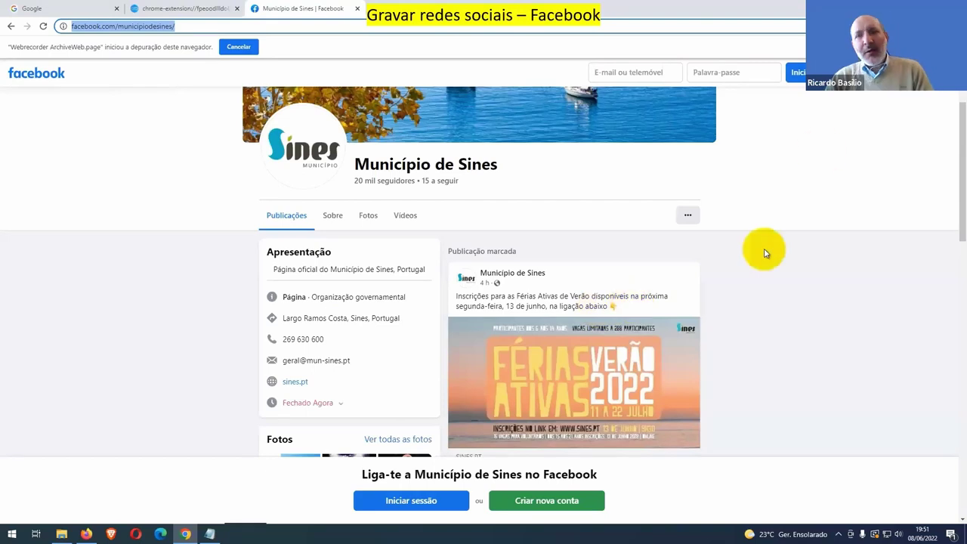
click(887, 26)
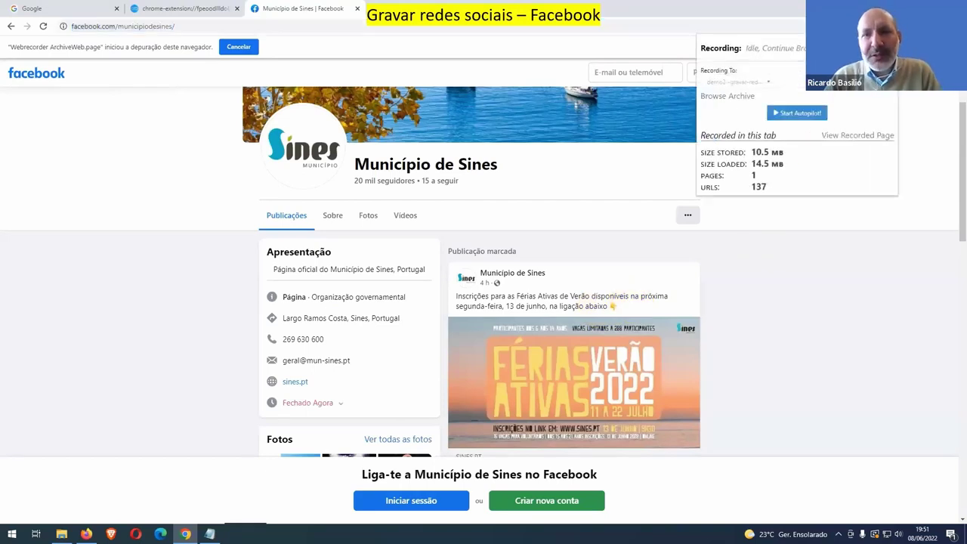
Step: Run autopilot on the Município de Sines Facebook page to capture its posts, and stop the recording
click(797, 114)
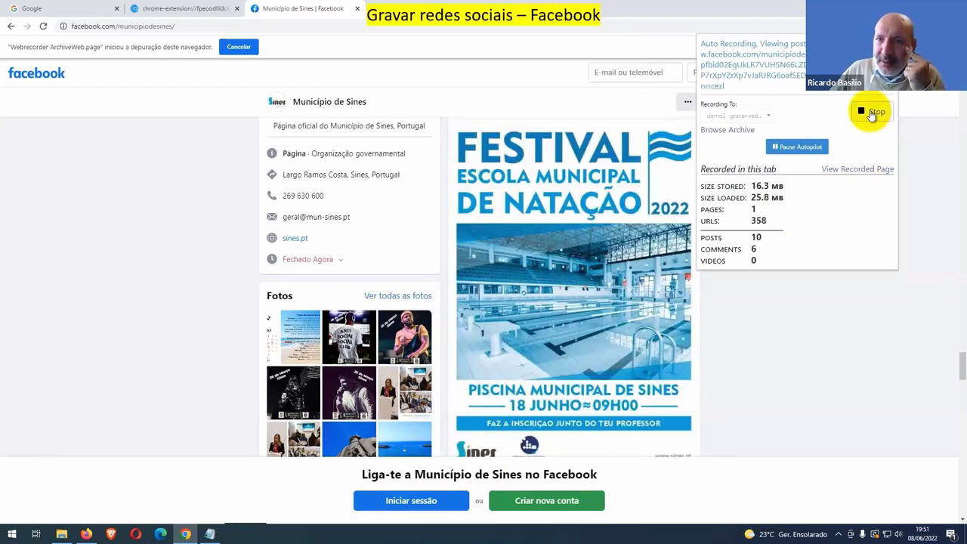
click(872, 112)
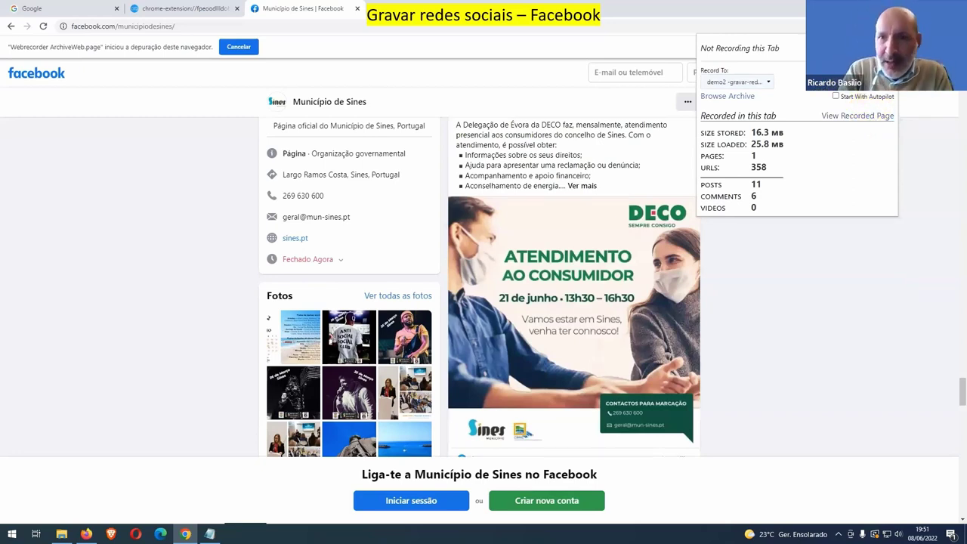
click(727, 96)
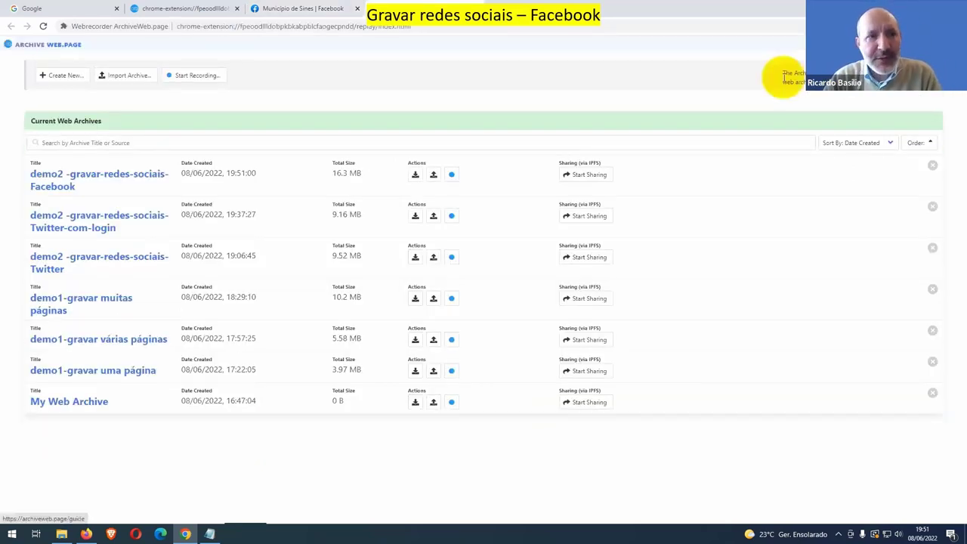
click(120, 175)
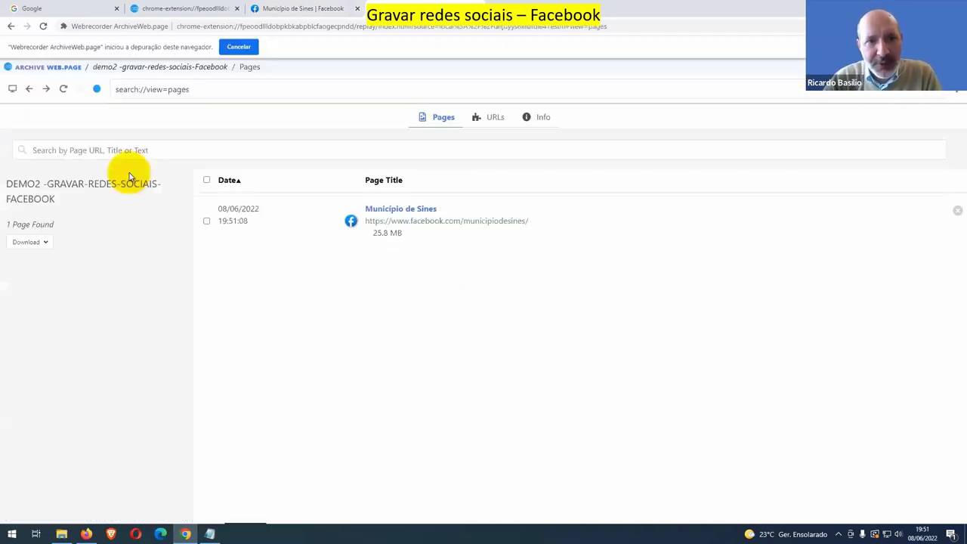
click(423, 222)
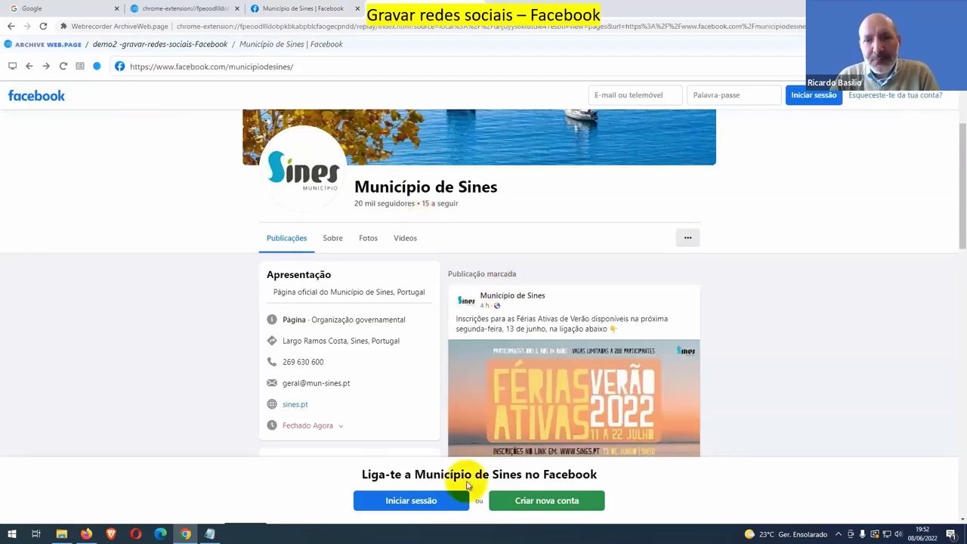
Step: Examine the posts in the replayed Facebook profile and try the link "Sines recebeu conferência sobre energia e transição justa"
scroll(495, 329, down, 2)
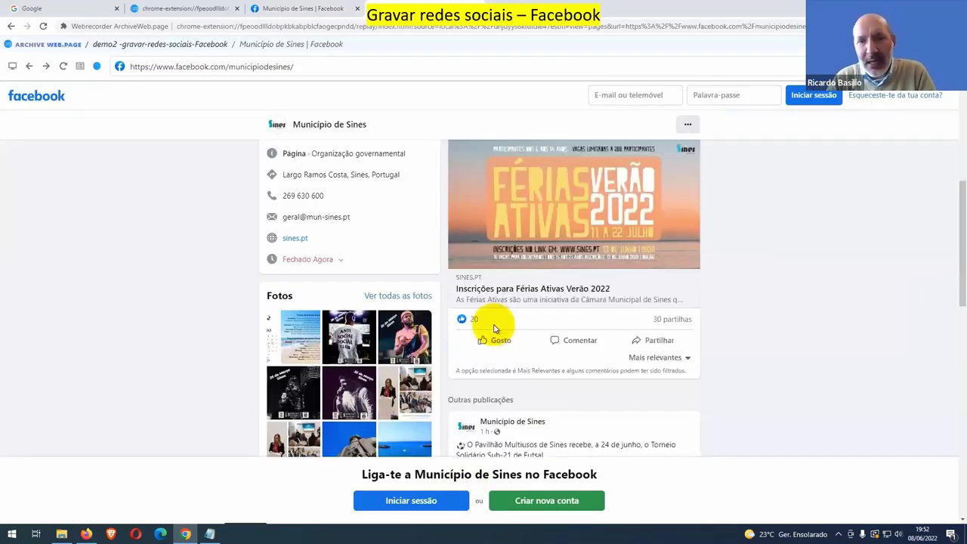
scroll(494, 329, down, 2)
scroll(495, 328, down, 5)
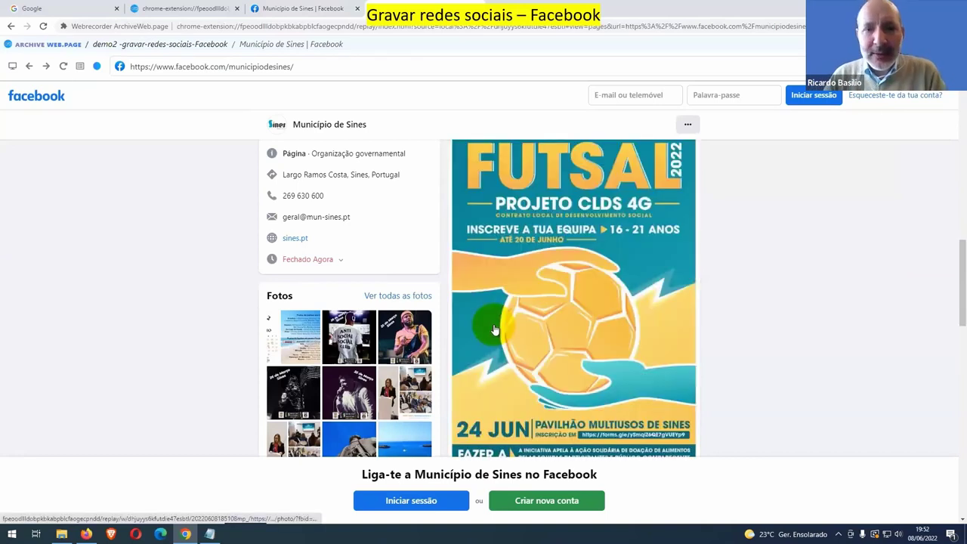
scroll(494, 330, down, 2)
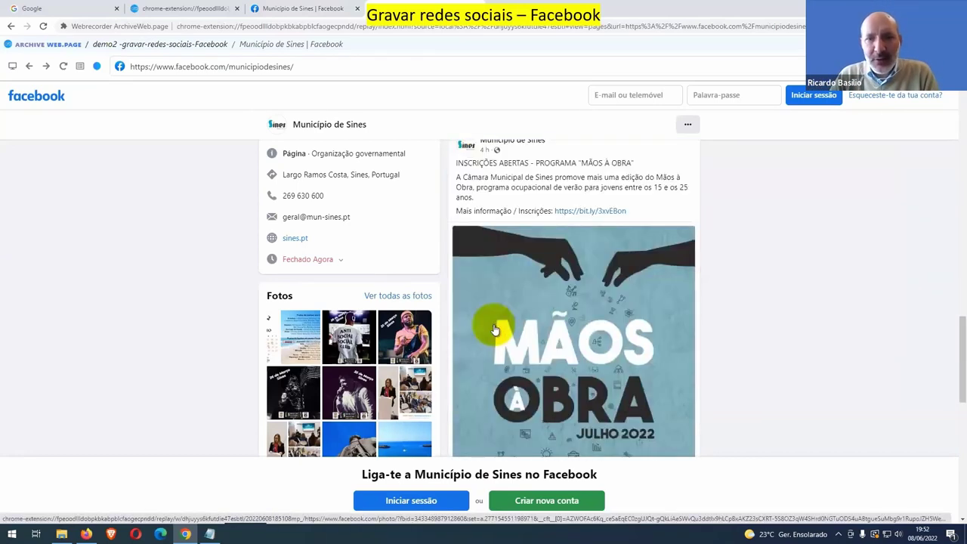
scroll(495, 330, down, 4)
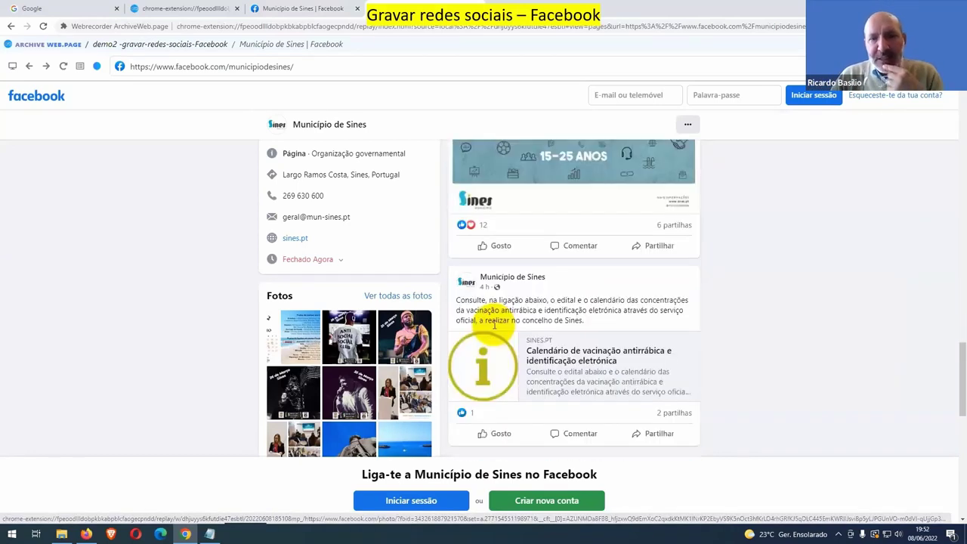
scroll(495, 326, down, 4)
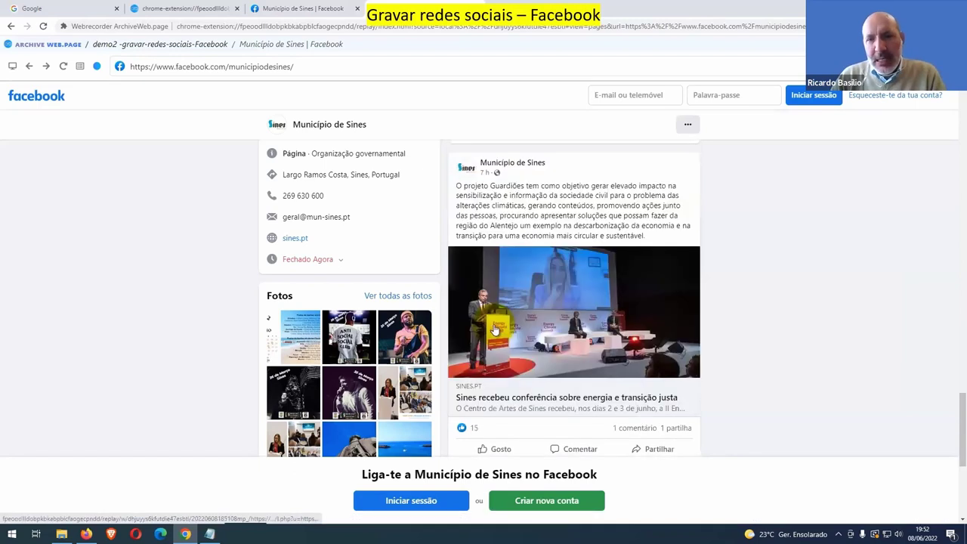
click(512, 400)
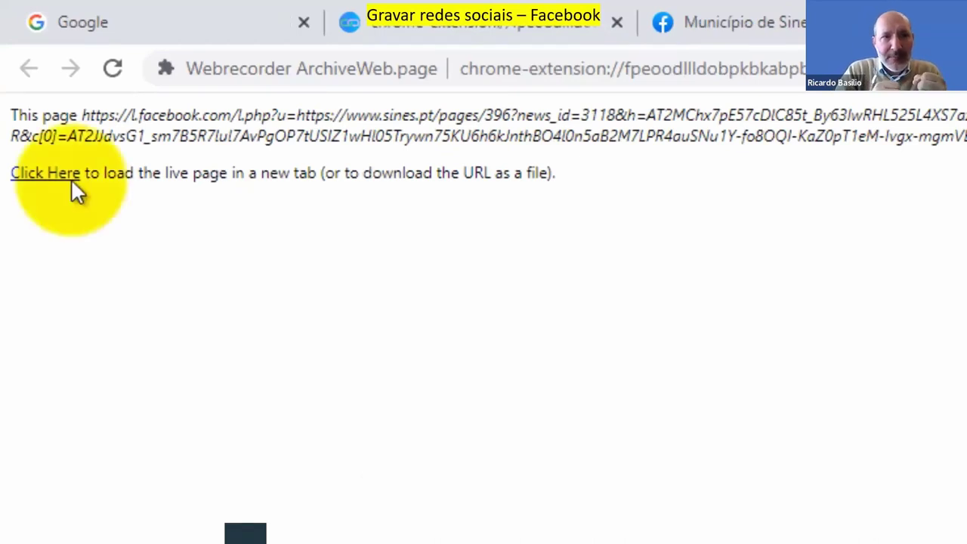
drag(83, 114, 556, 173)
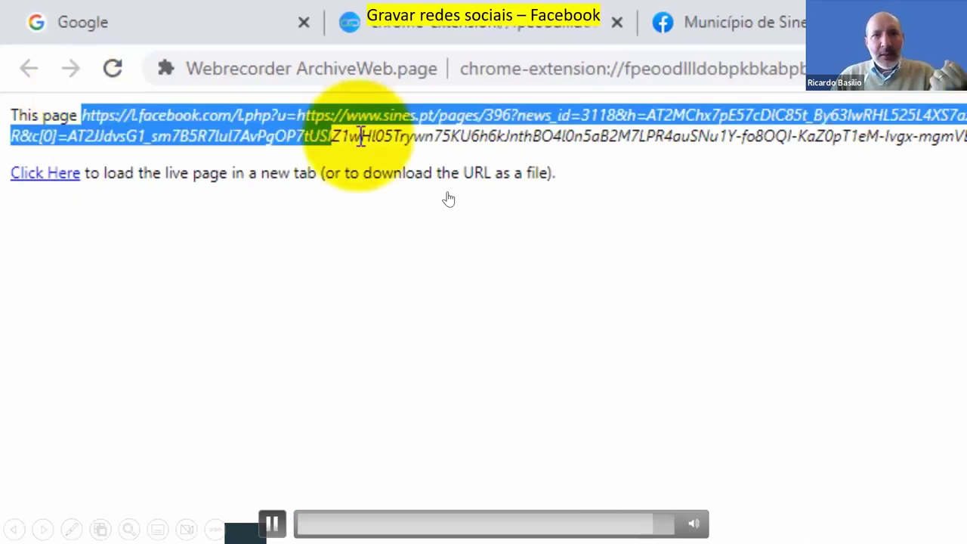
click(233, 167)
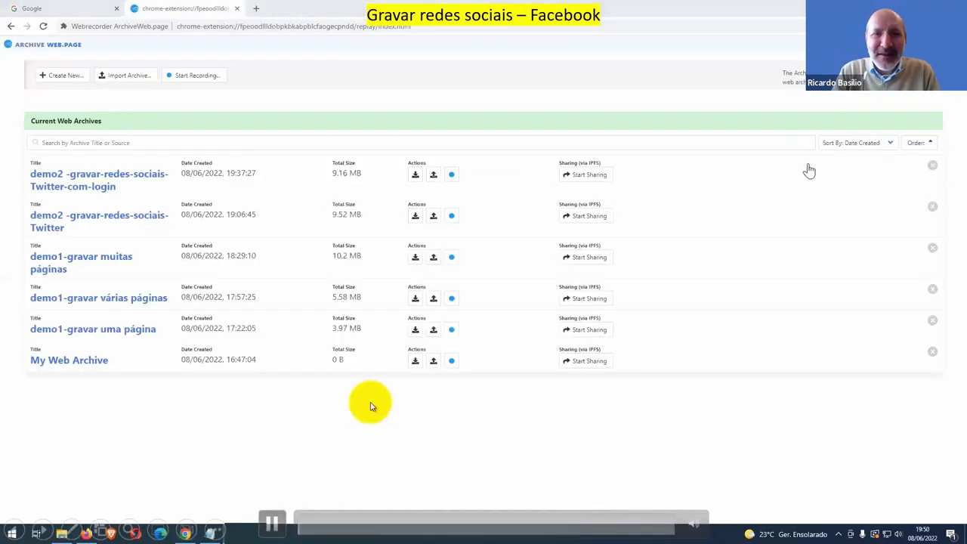
click(68, 75)
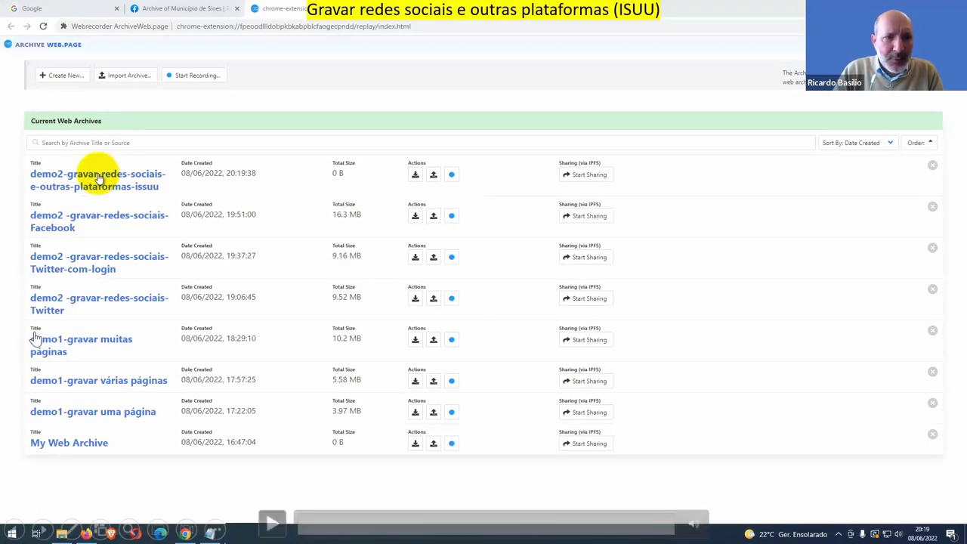
key(space)
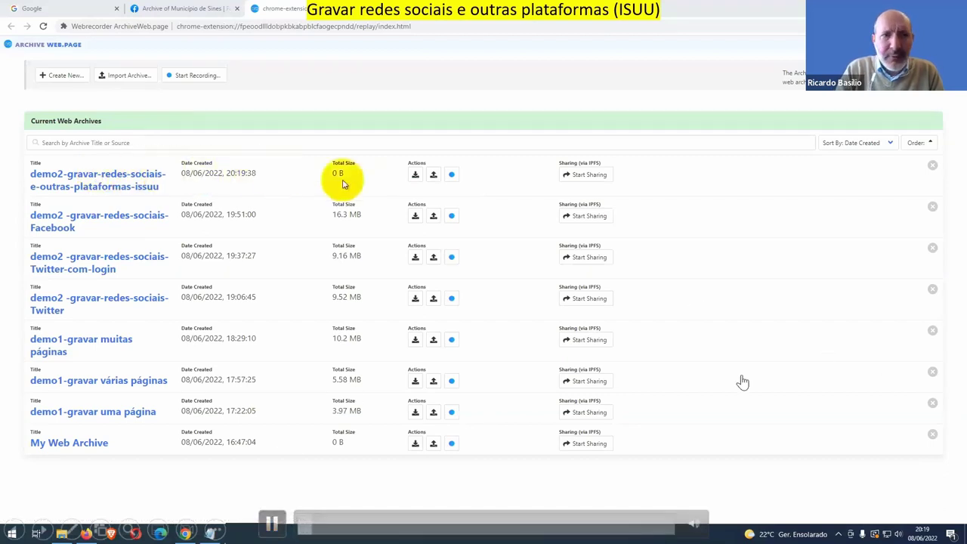
click(452, 175)
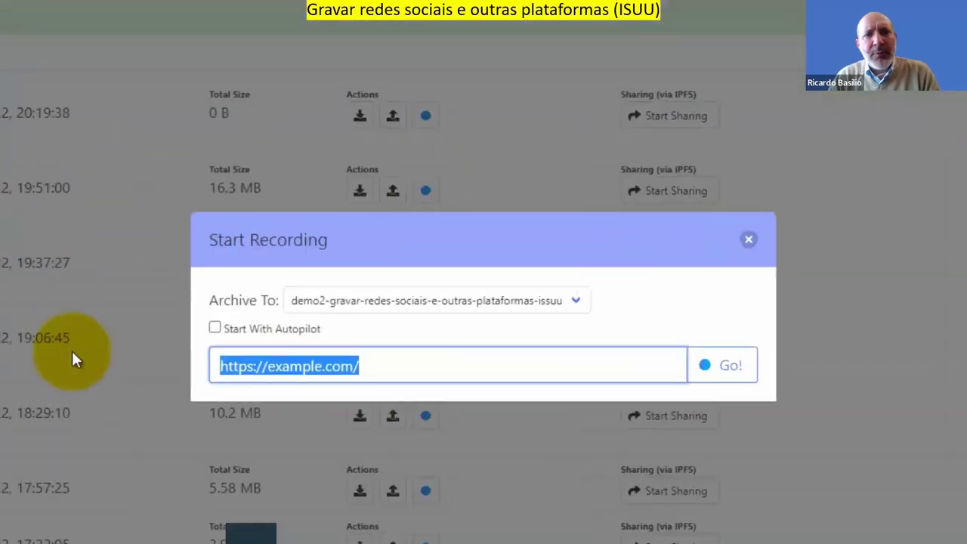
text(https://issuu.com/cmsines)
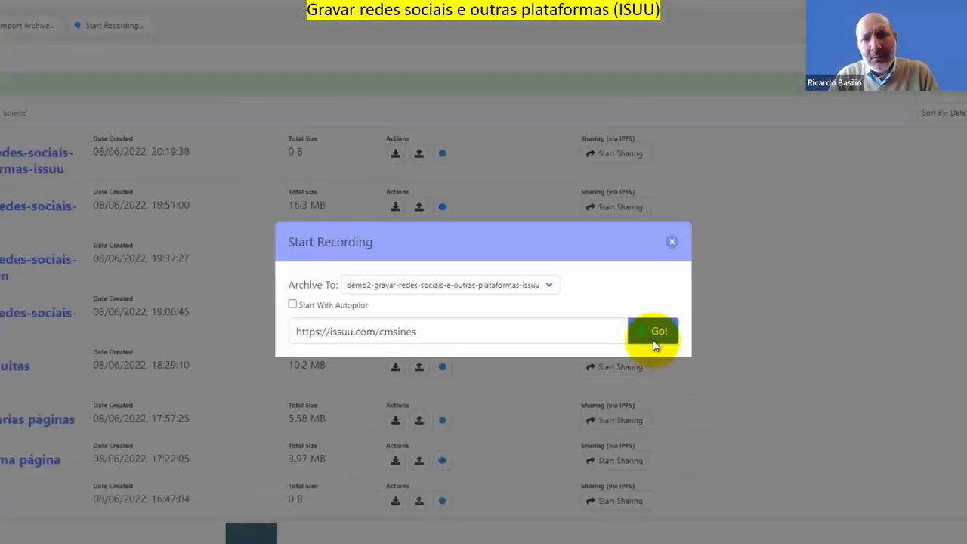
click(654, 332)
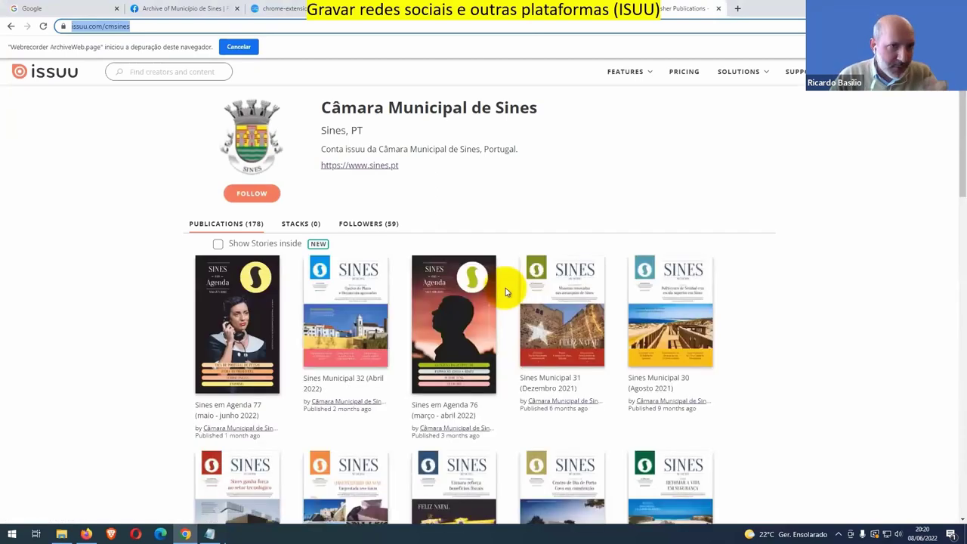
Step: Open the publication "Sines em Agenda 77 (maio - junho 2022)" and page forward to pages 8-9 to record them
click(213, 325)
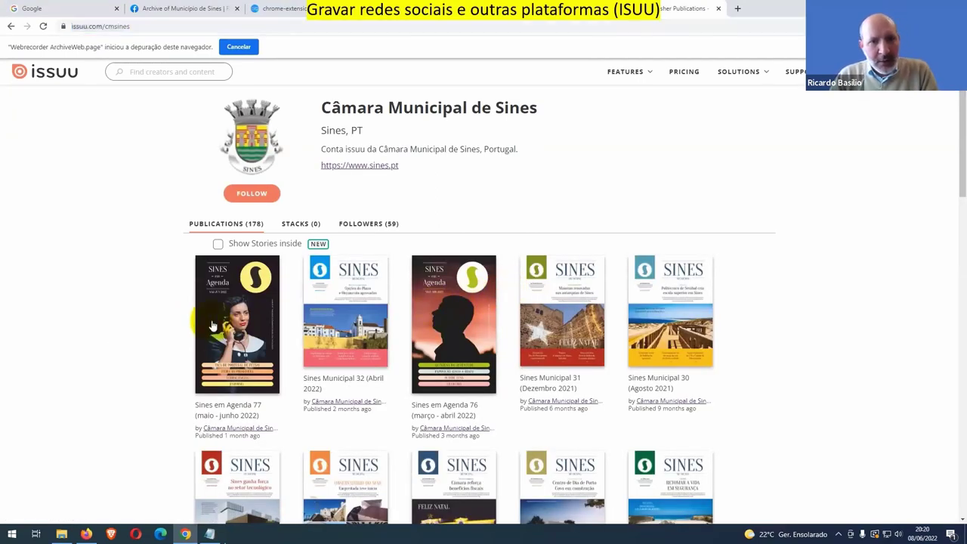
click(213, 324)
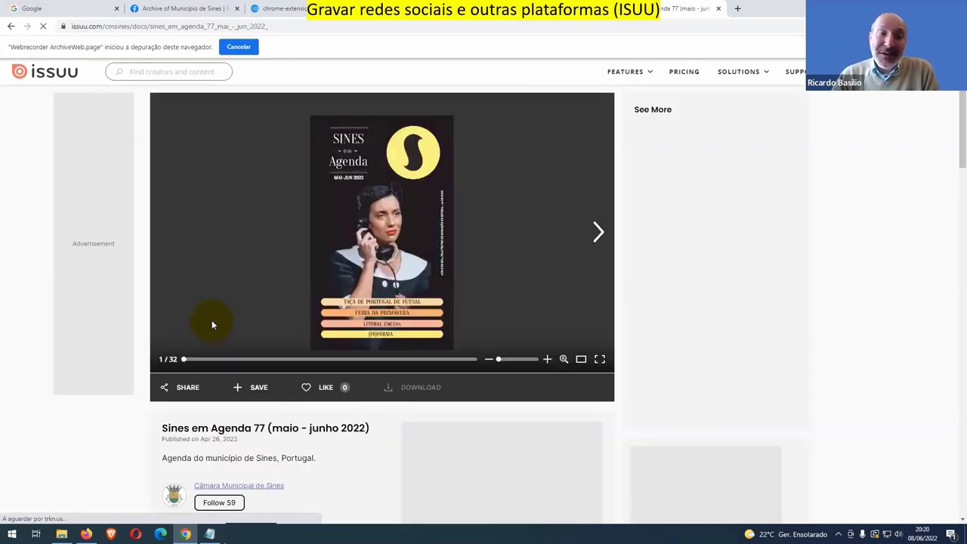
click(597, 232)
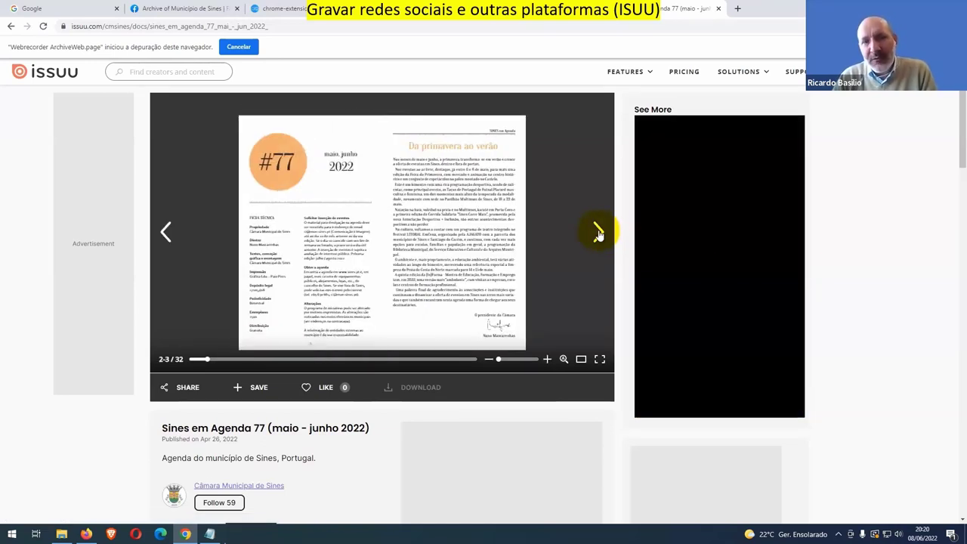
click(597, 233)
click(597, 232)
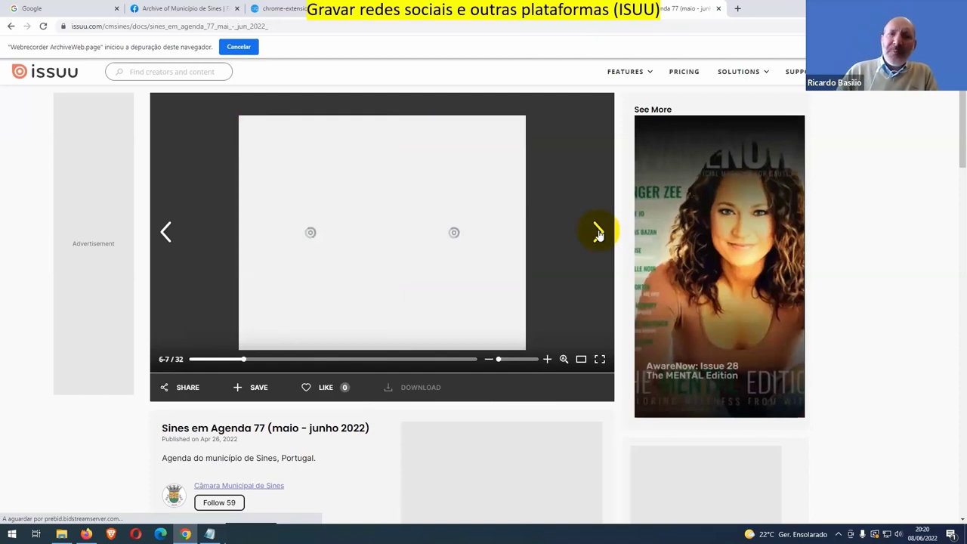
click(597, 232)
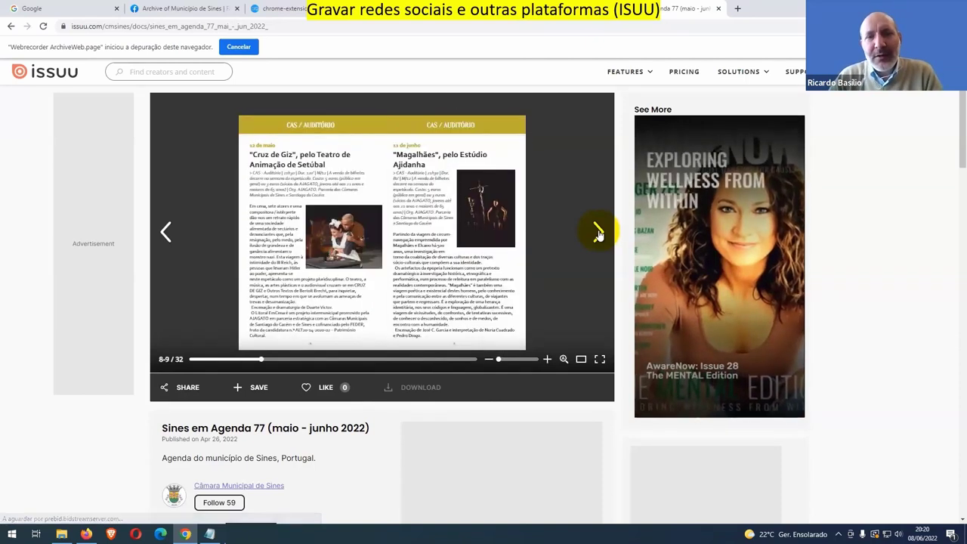
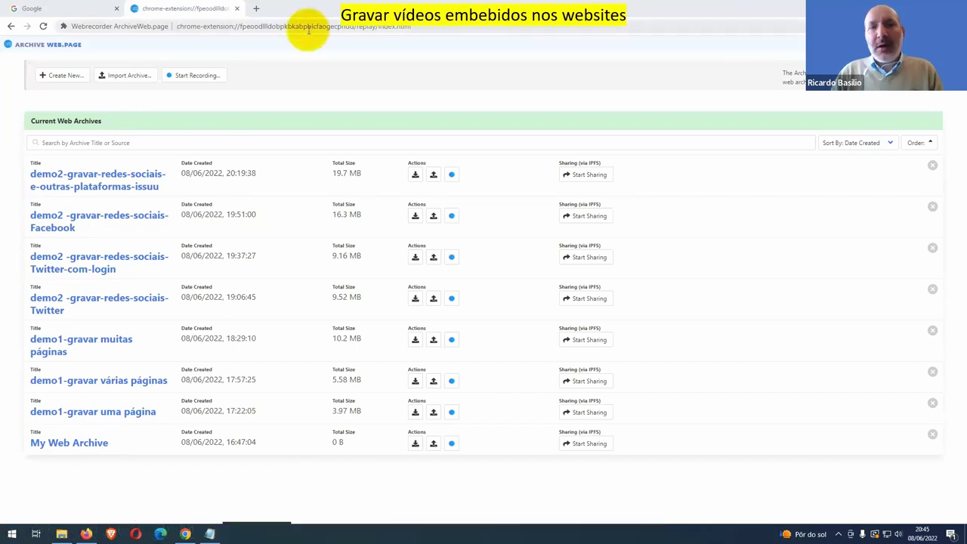
click(58, 76)
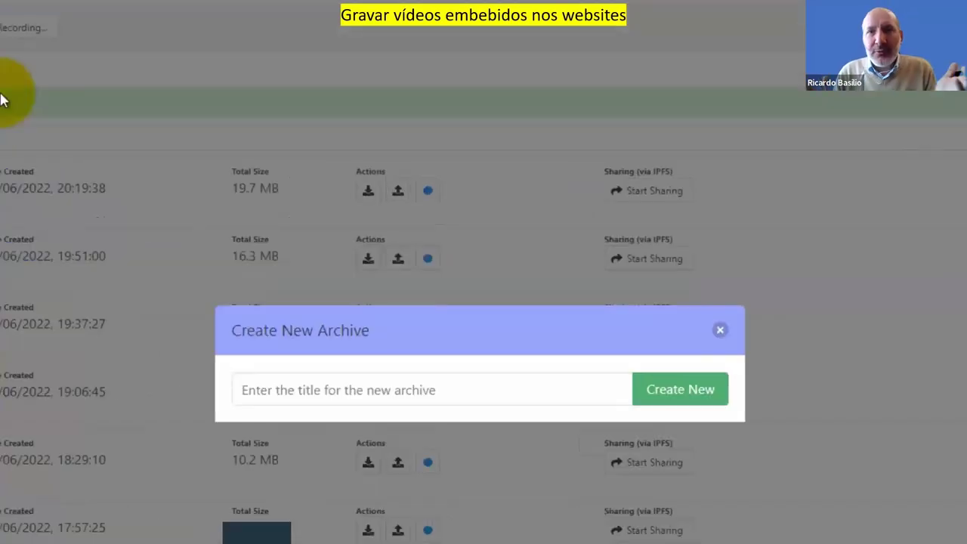
click(257, 429)
text(demo3 - gravar-videos-embebibos)
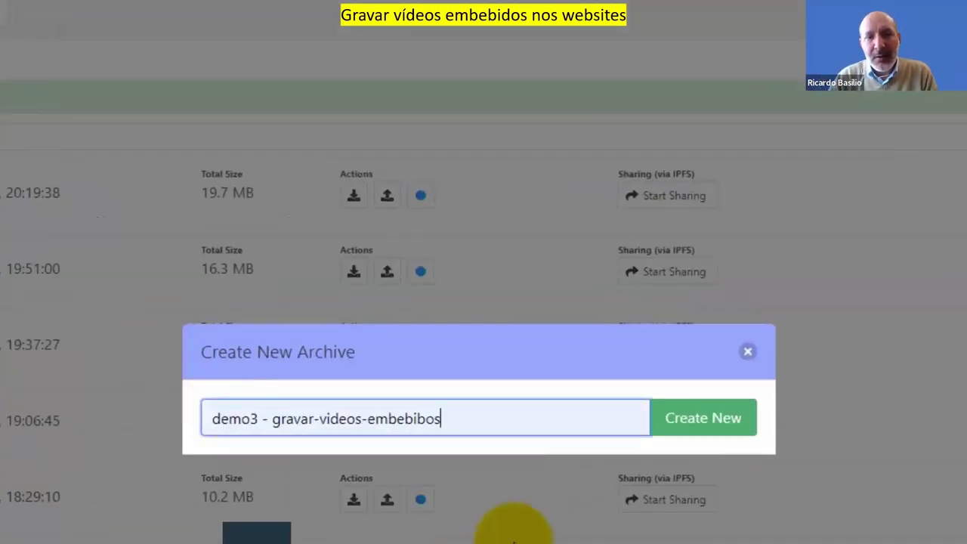
click(669, 432)
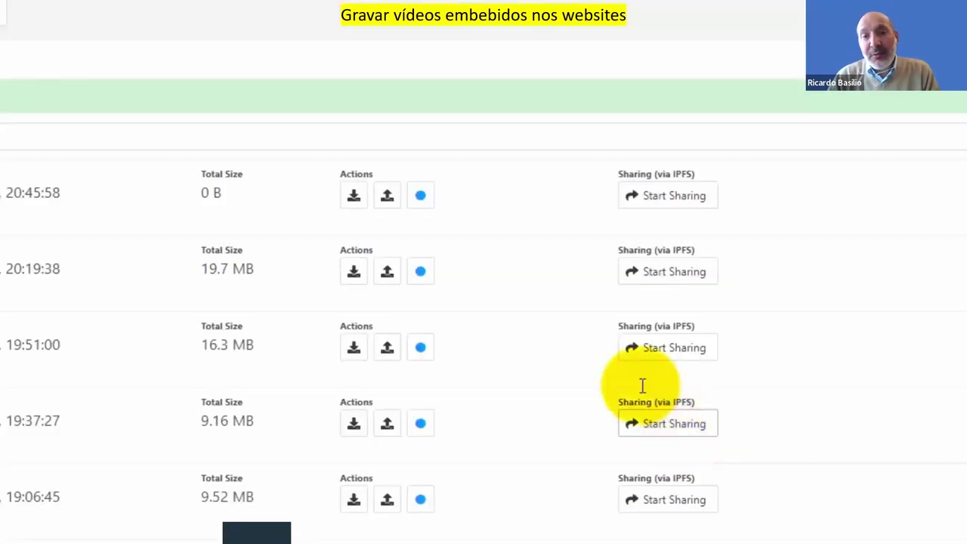
click(420, 194)
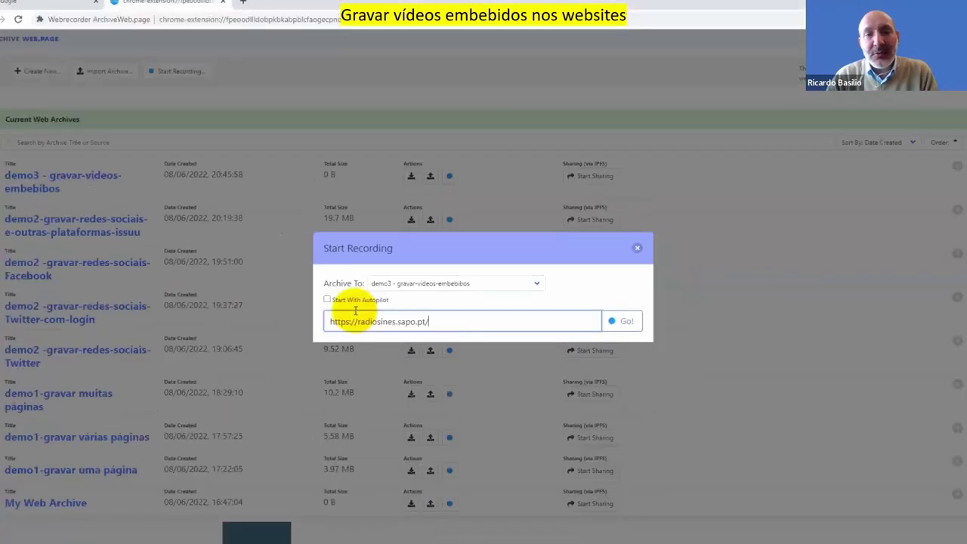
key(Return)
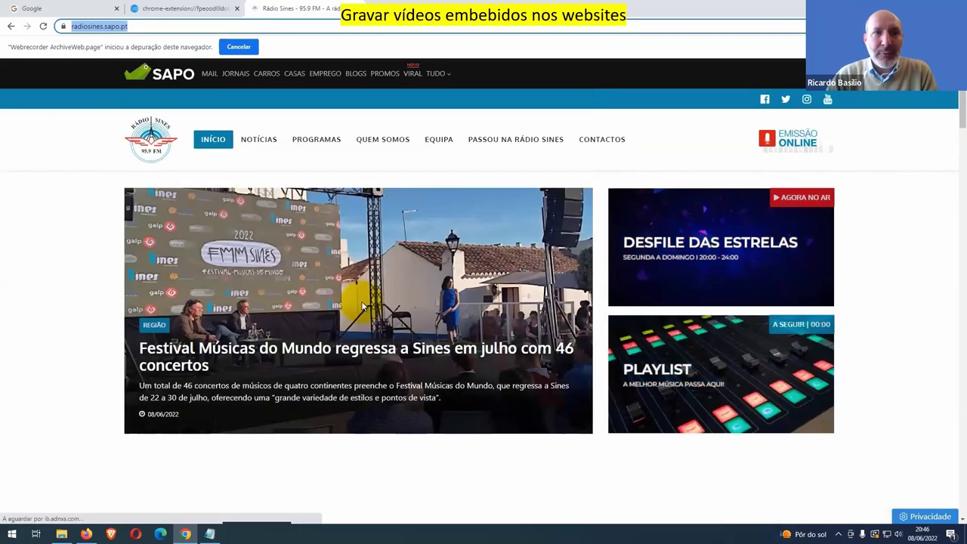
Step: Open the highlight on the 18 de janeiro de 2022 Coronavirus situation in Sines and play its embedded video
scroll(370, 321, down, 3)
scroll(378, 343, down, 3)
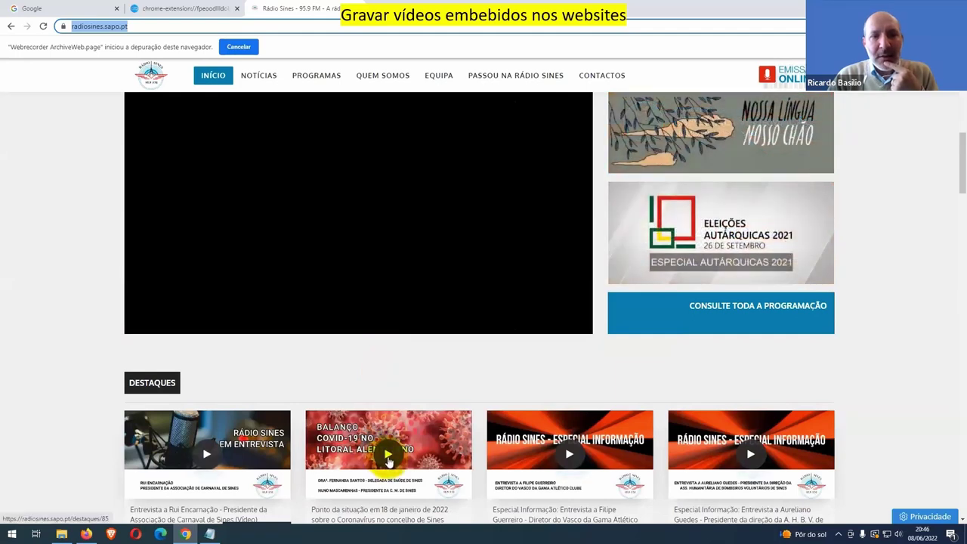
click(385, 454)
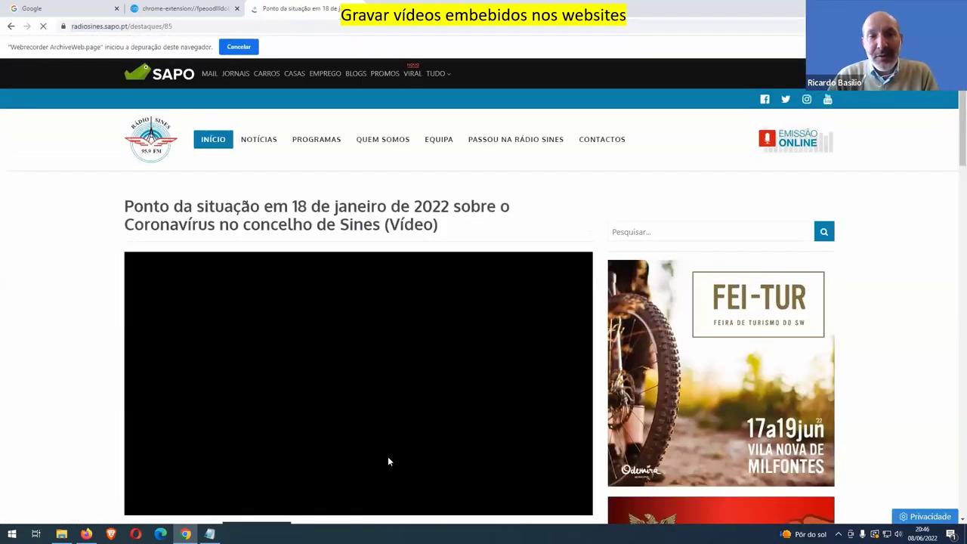
click(387, 457)
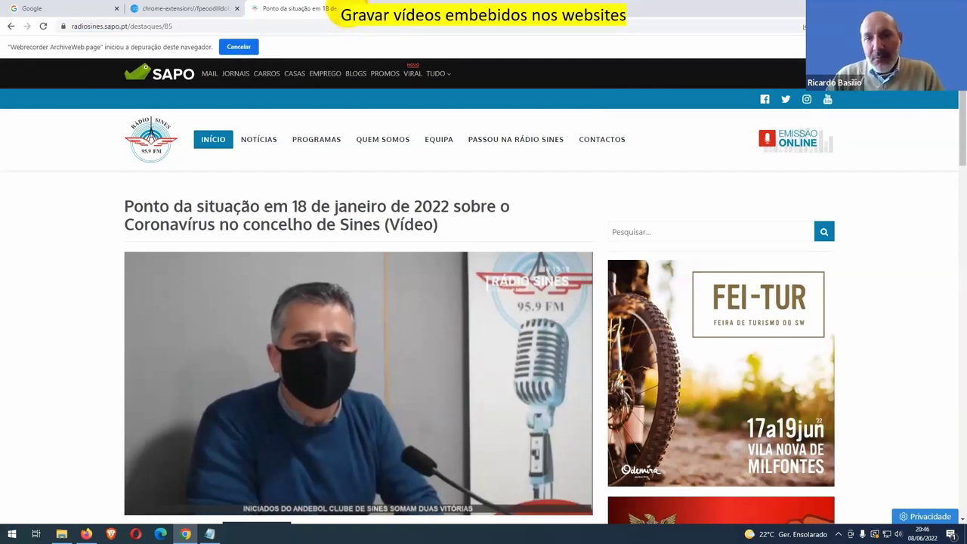
Step: Check the recorder's capture status for the video page and open the archive "demo3 - gravar-videos-embebibos"
click(803, 26)
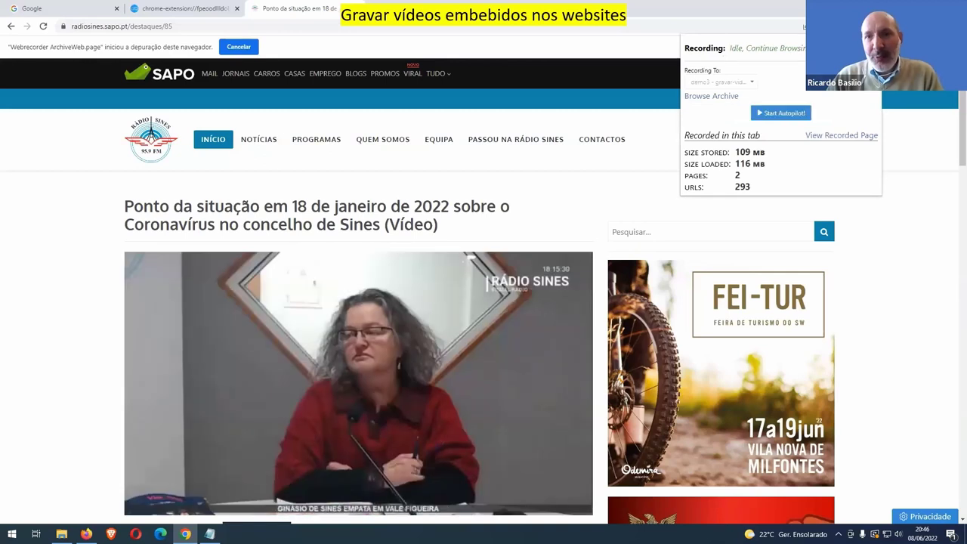
click(711, 96)
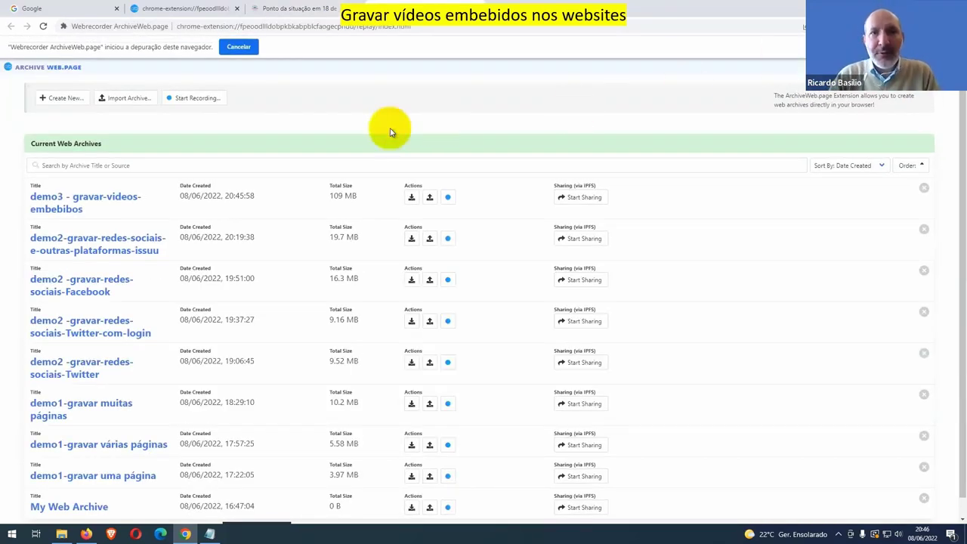
click(46, 200)
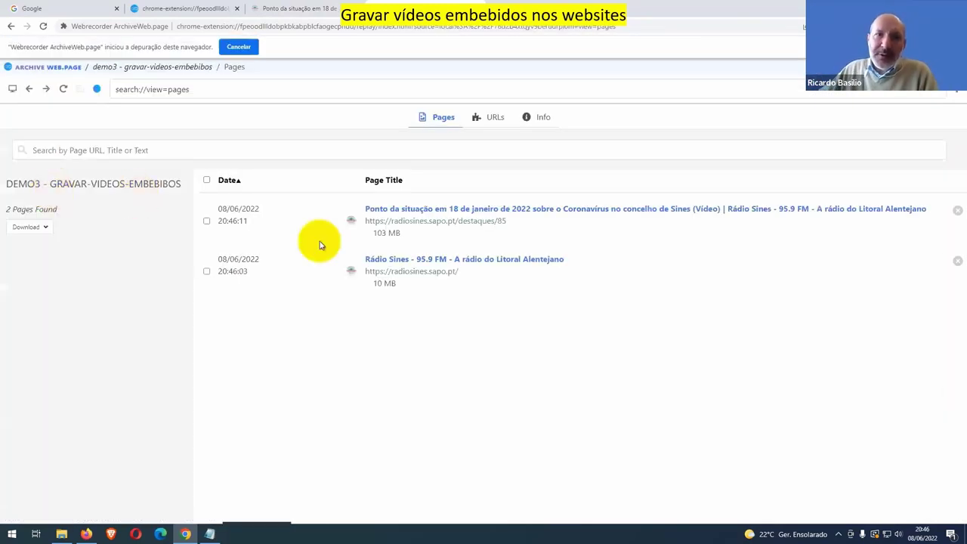
Step: Open the archived 18 de janeiro de 2022 Coronavirus page from the archive and play its embedded video
click(392, 275)
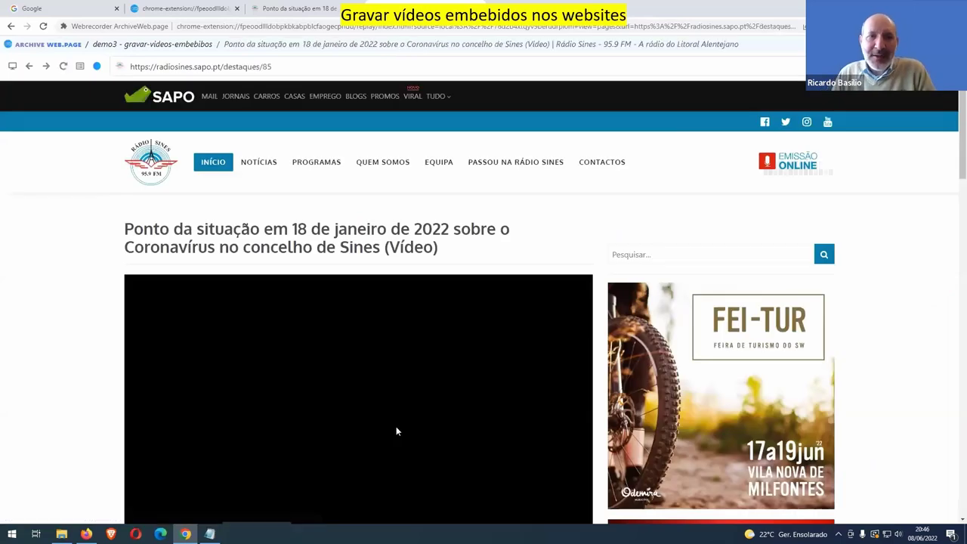
scroll(395, 429, down, 1)
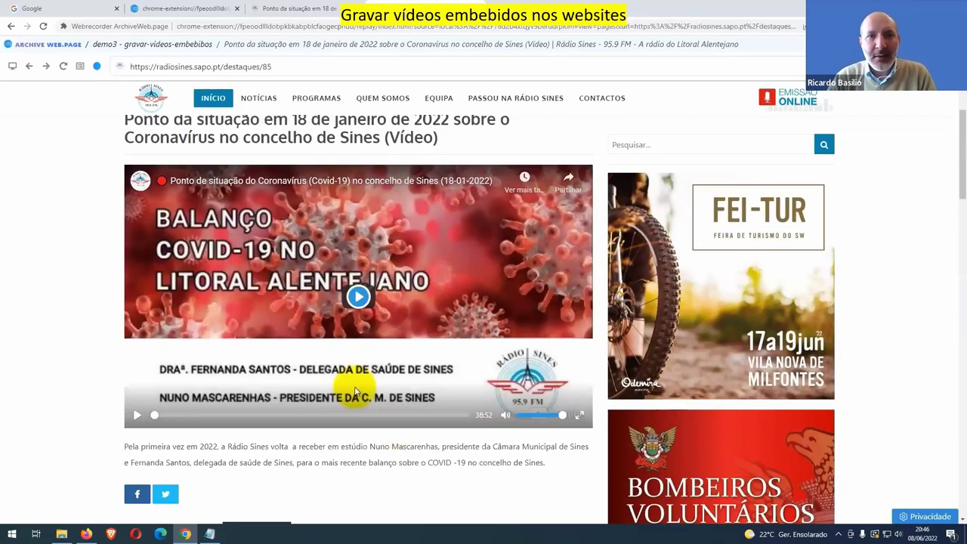
click(358, 296)
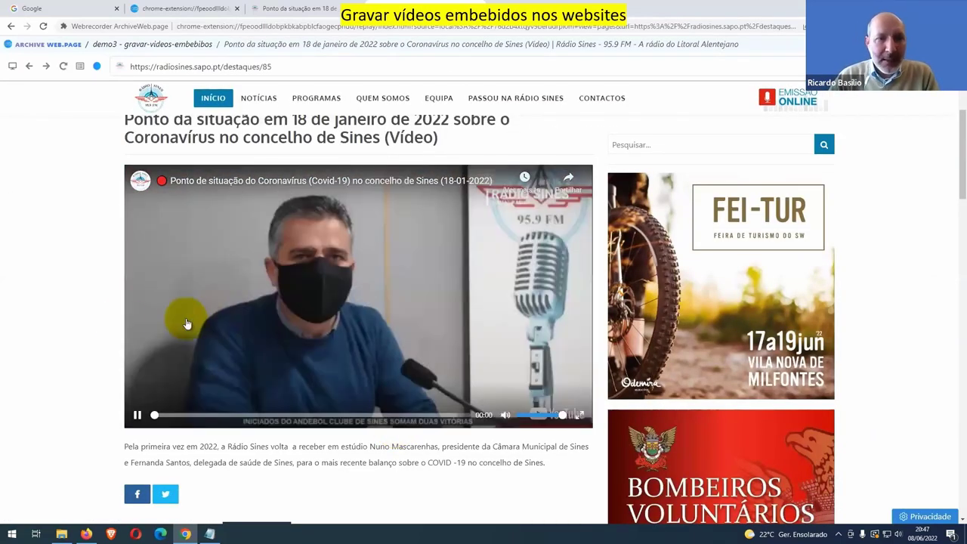
Step: Skip forward through the archived video at several points to check its replay, and return to the live Rádio Sines page
click(266, 417)
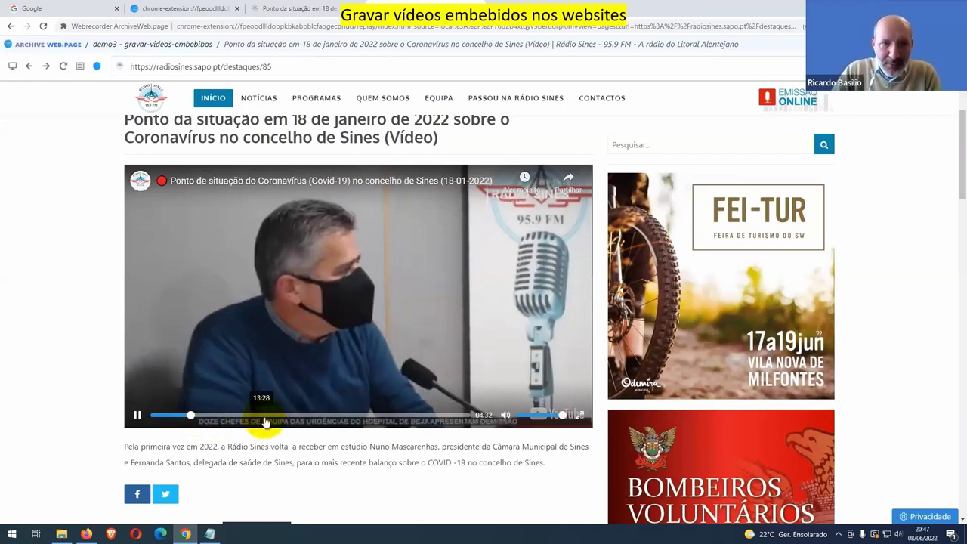
click(324, 417)
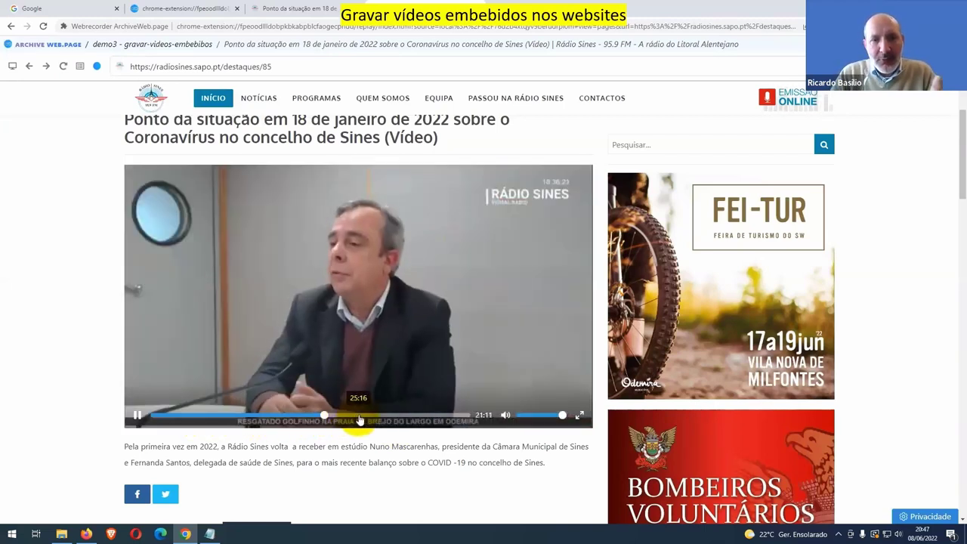
click(358, 417)
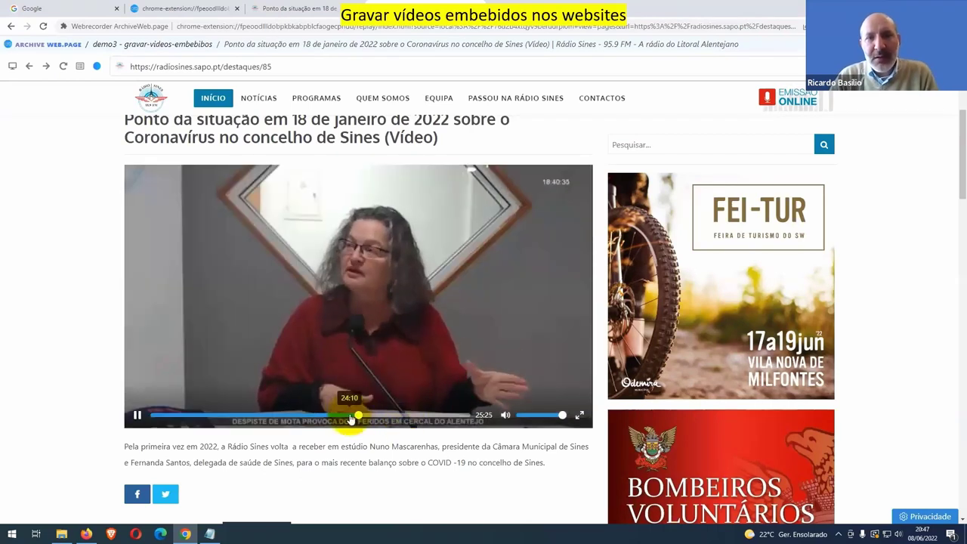
click(379, 417)
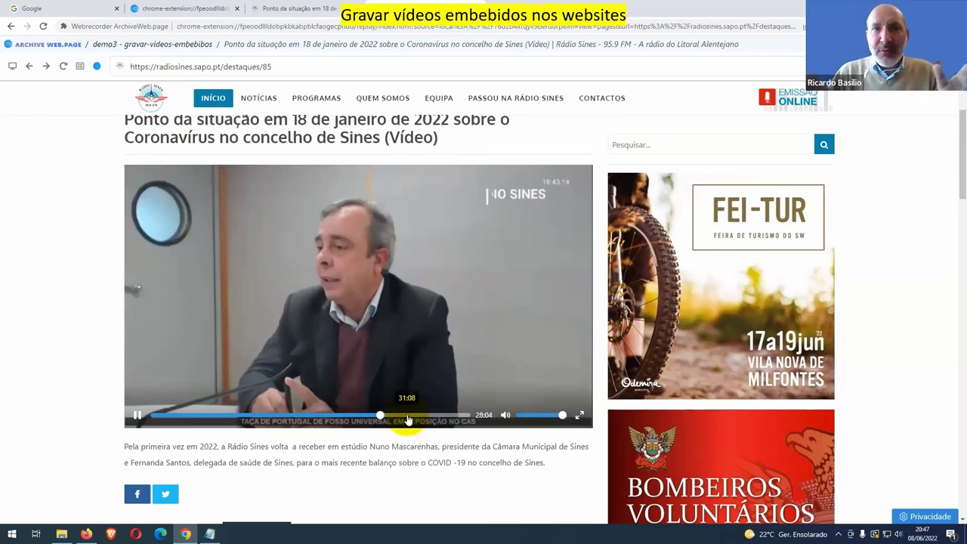
click(416, 416)
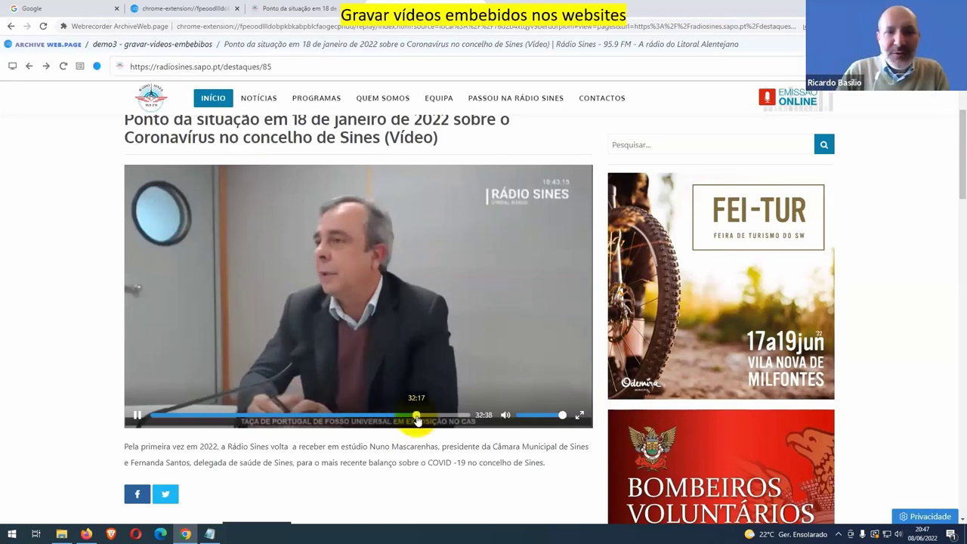
click(447, 416)
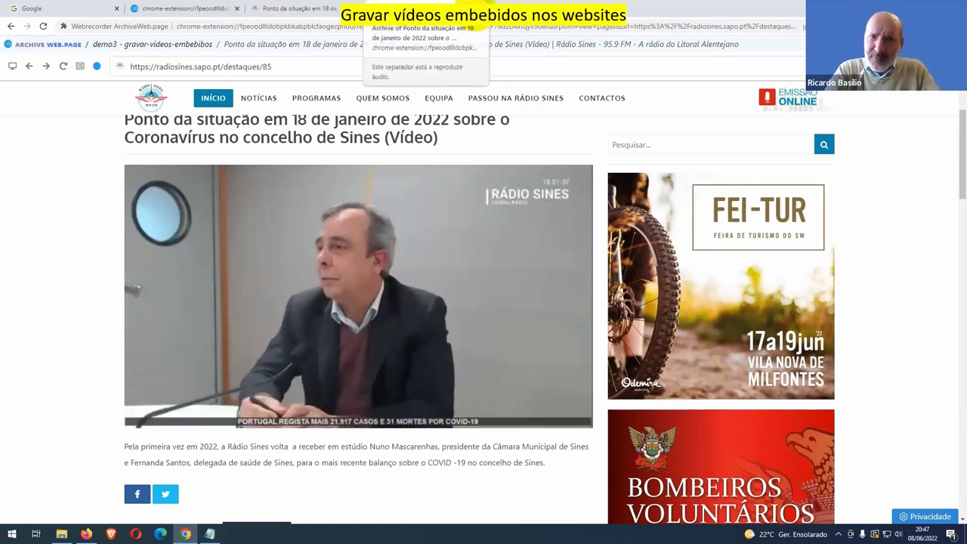
click(248, 9)
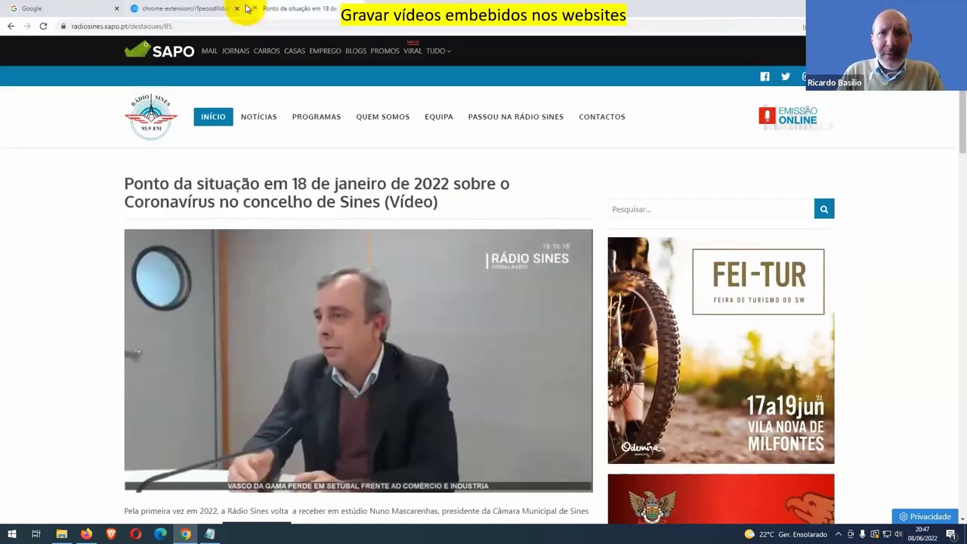
click(357, 8)
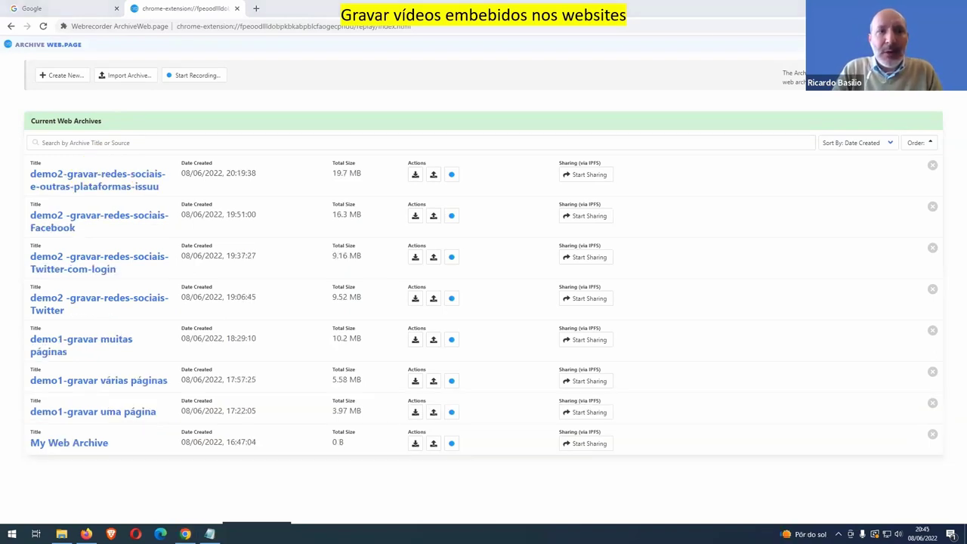
click(58, 75)
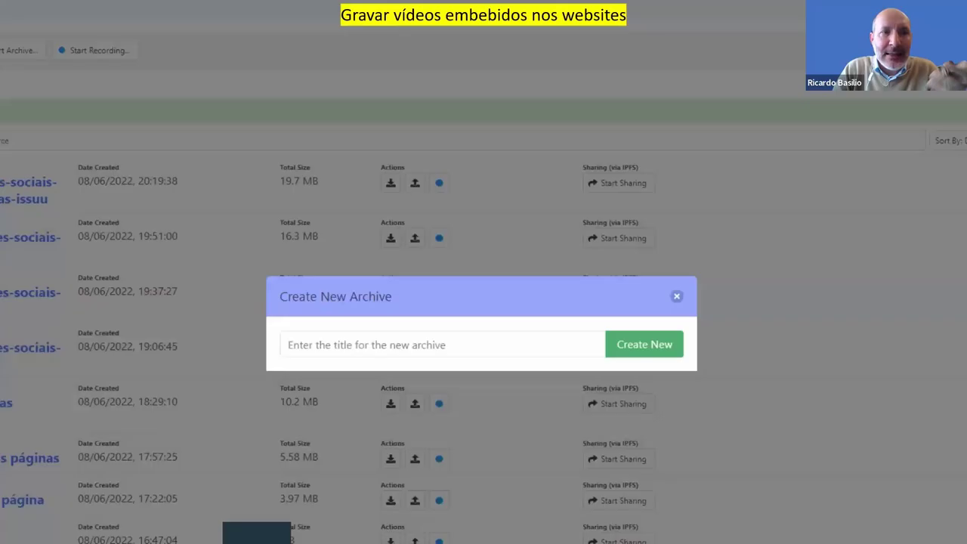
click(318, 350)
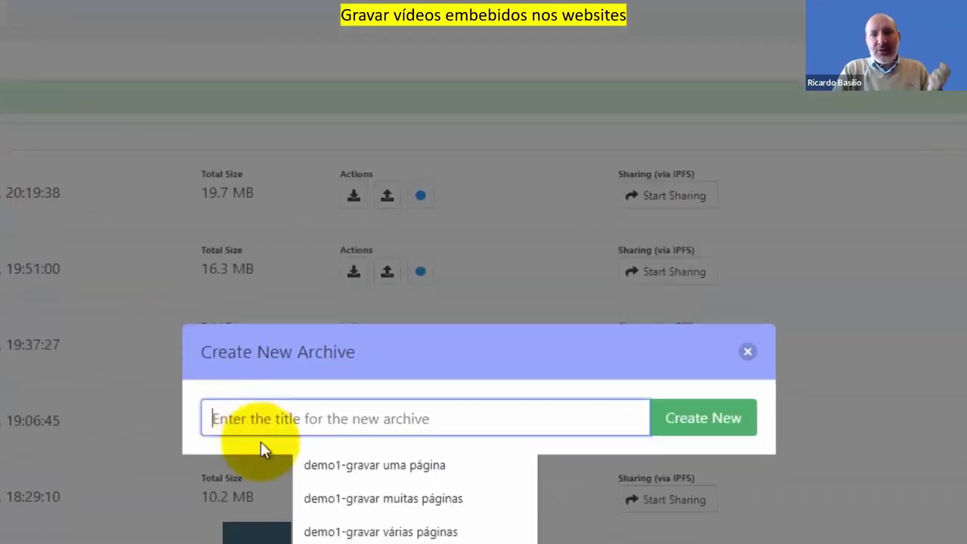
text(demo3 - gravar-videos-embebibos)
click(679, 432)
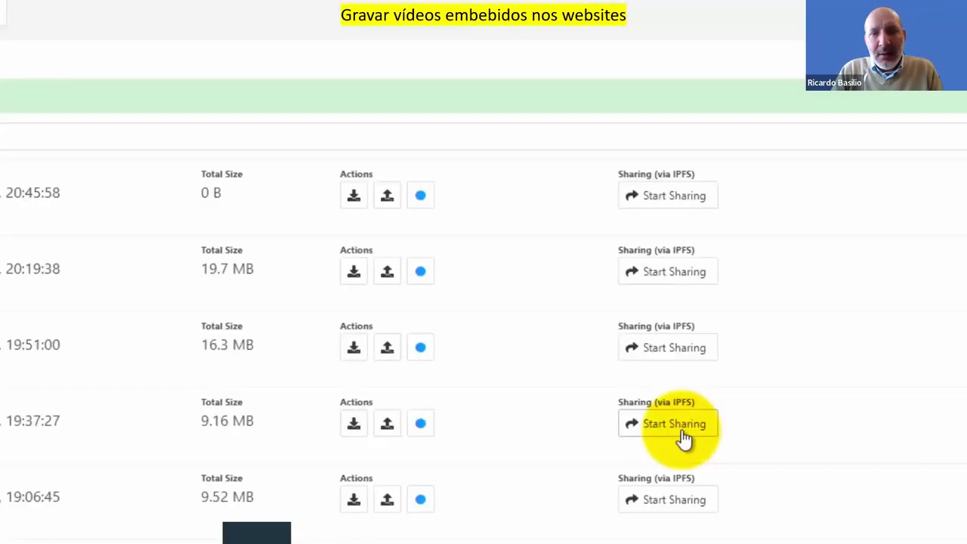
click(420, 195)
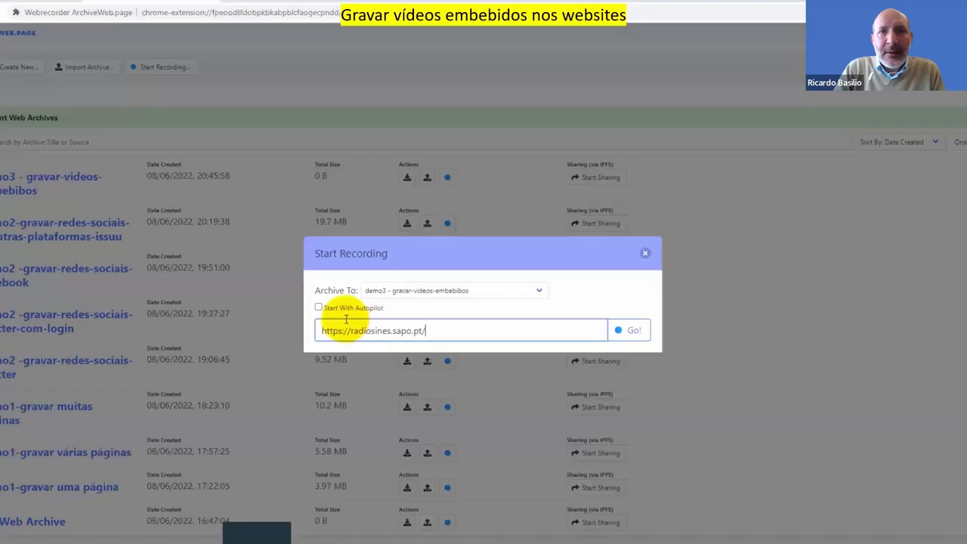
key(Return)
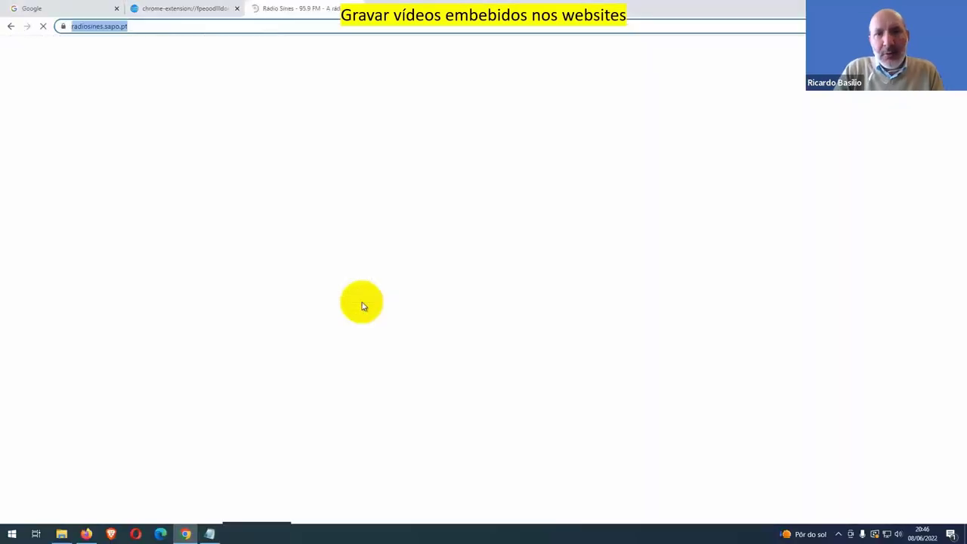
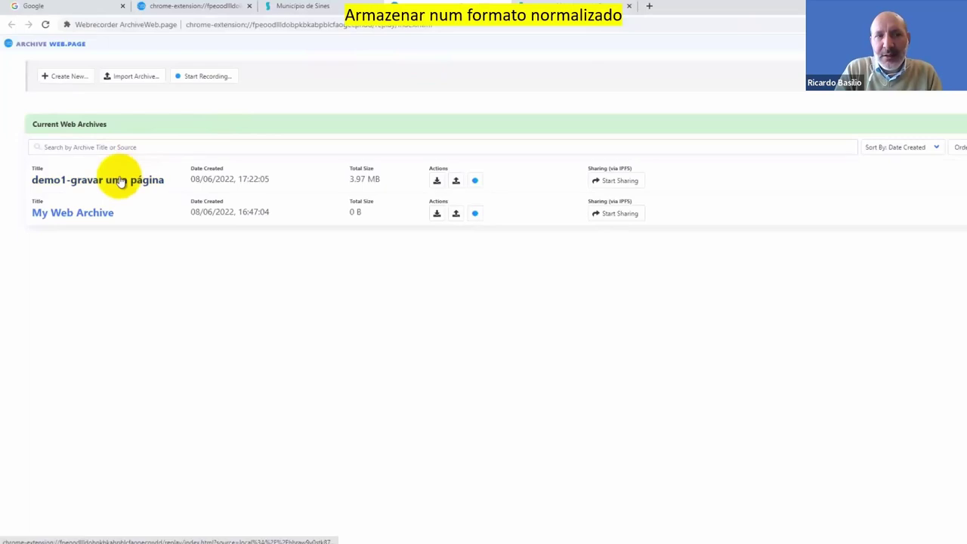
Step: Download all of the archive "demo1-gravar uma página" as WACZ and open the MeuArquivoWeb folder on the desktop
click(119, 179)
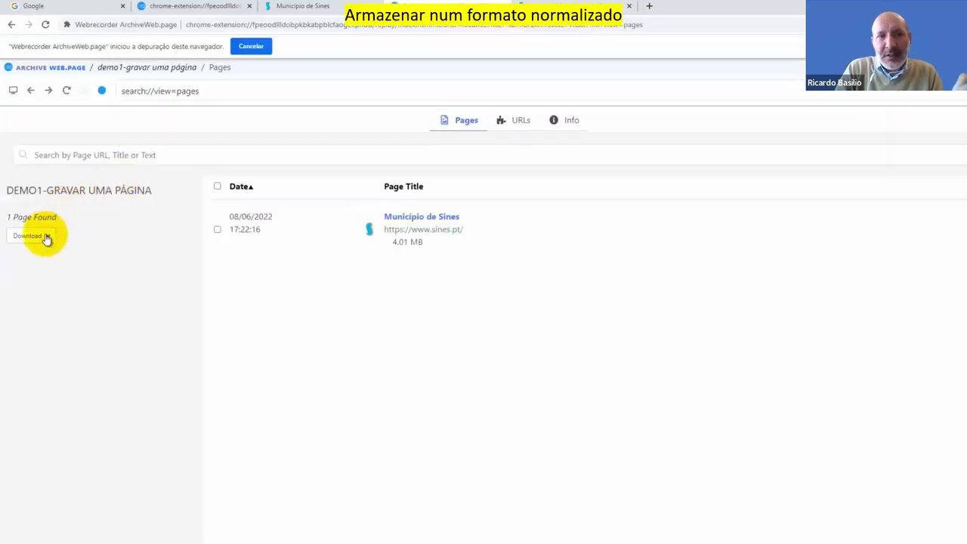
click(46, 234)
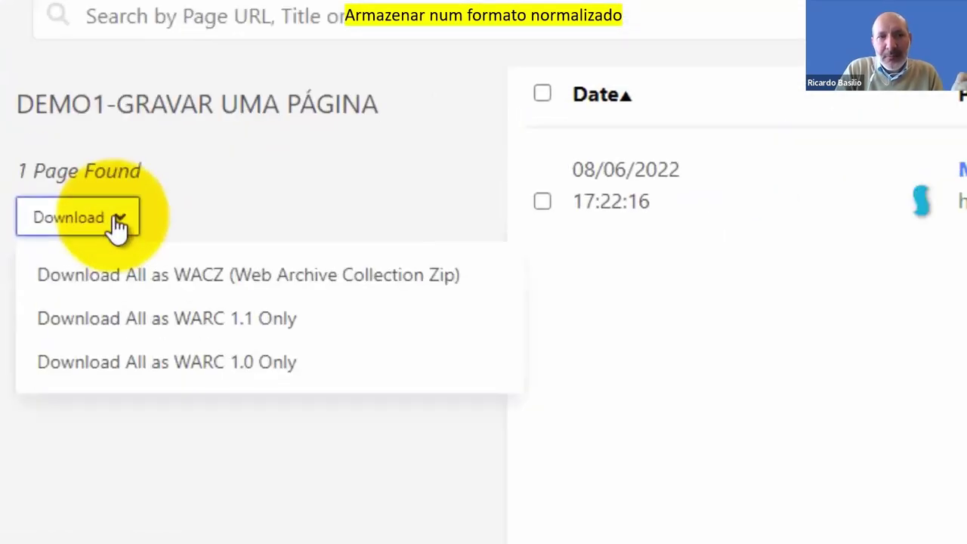
click(125, 277)
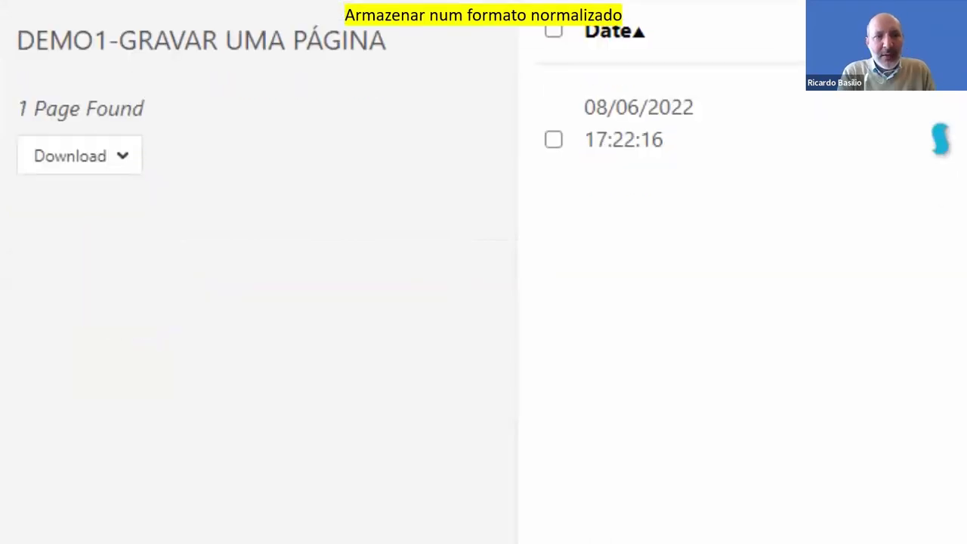
click(126, 171)
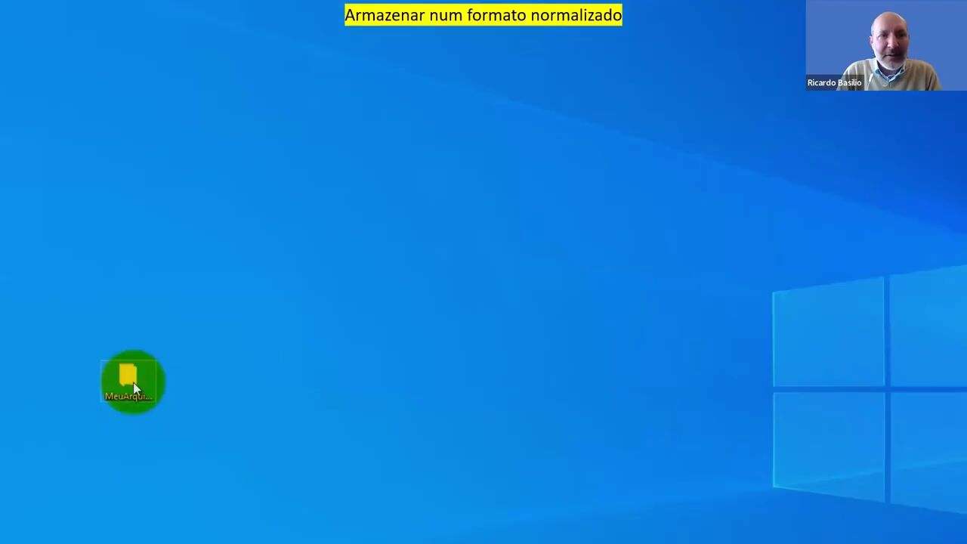
double_click(132, 382)
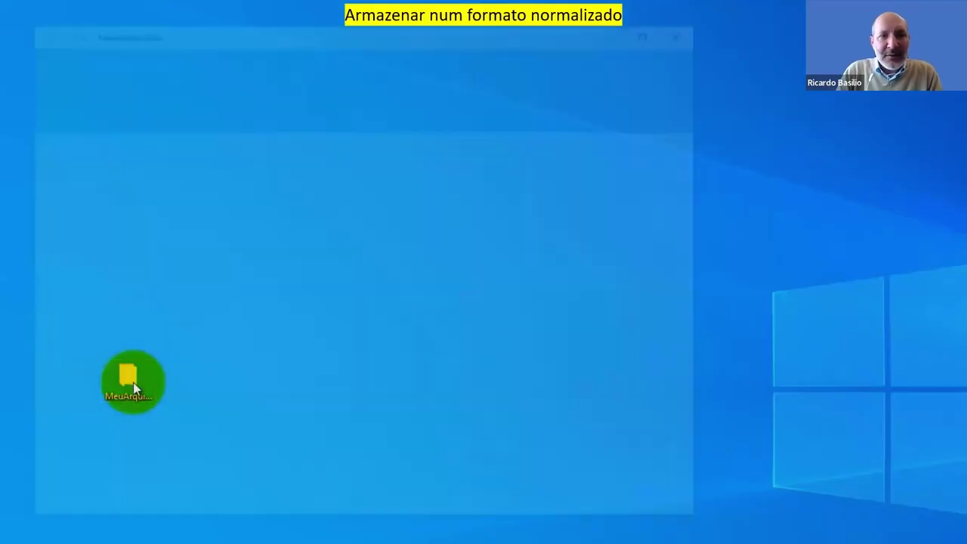
drag(553, 210, 554, 191)
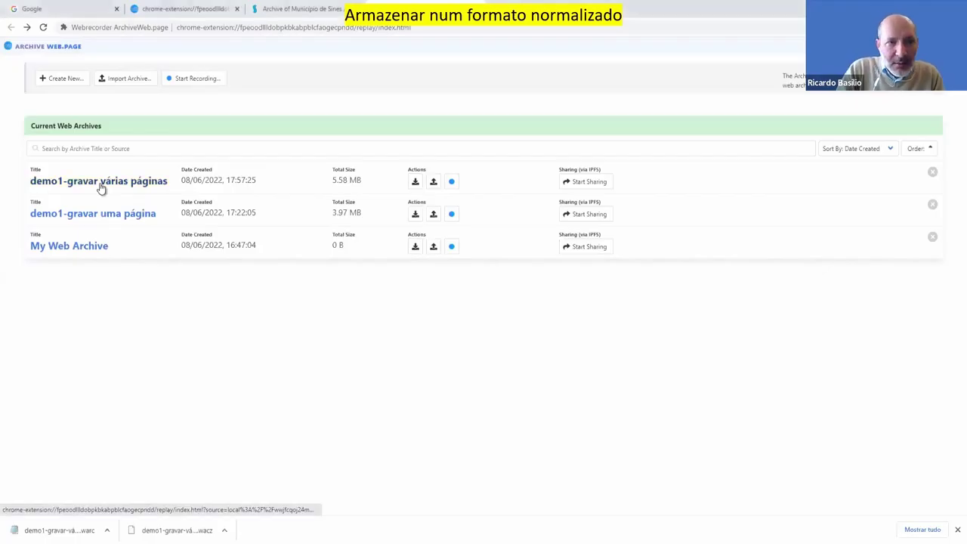
Step: In "demo1-gravar várias páginas", select the Município de Sines, Sobre Sines and História de Sines pages and save them as WACZ in MeuArquivoWeb
click(101, 186)
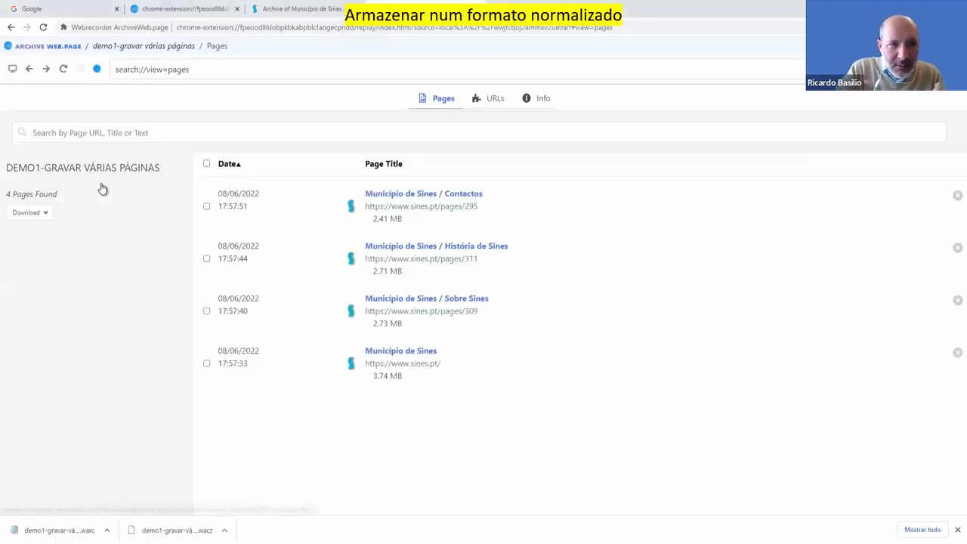
click(206, 363)
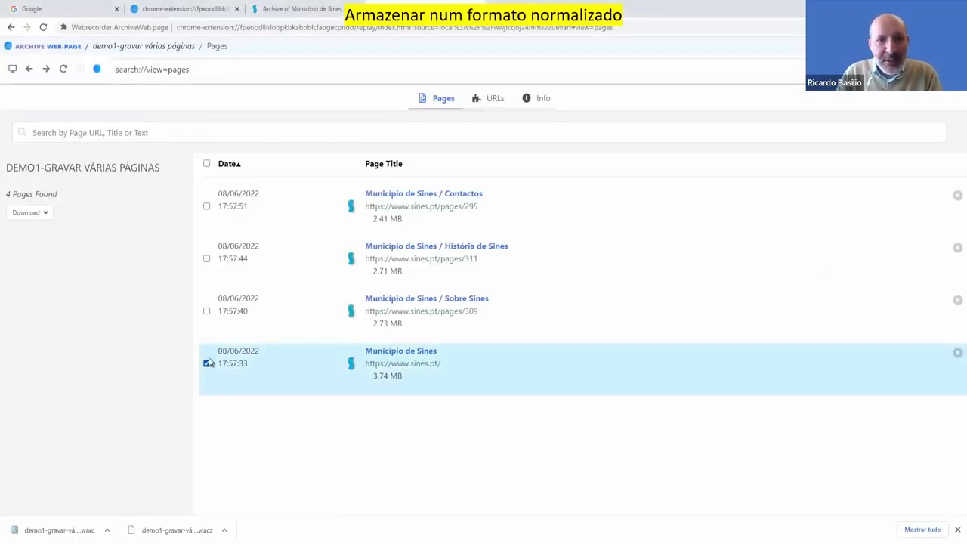
click(208, 312)
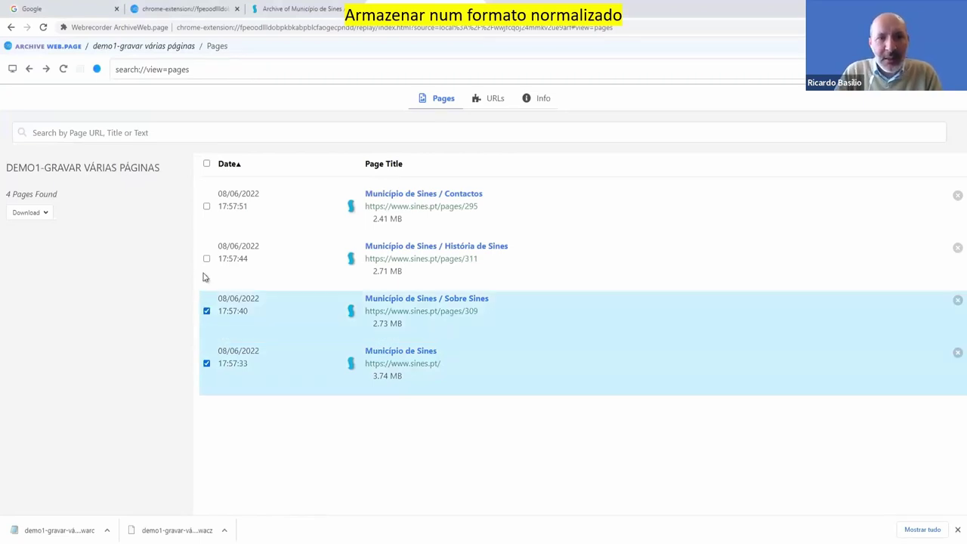
click(207, 259)
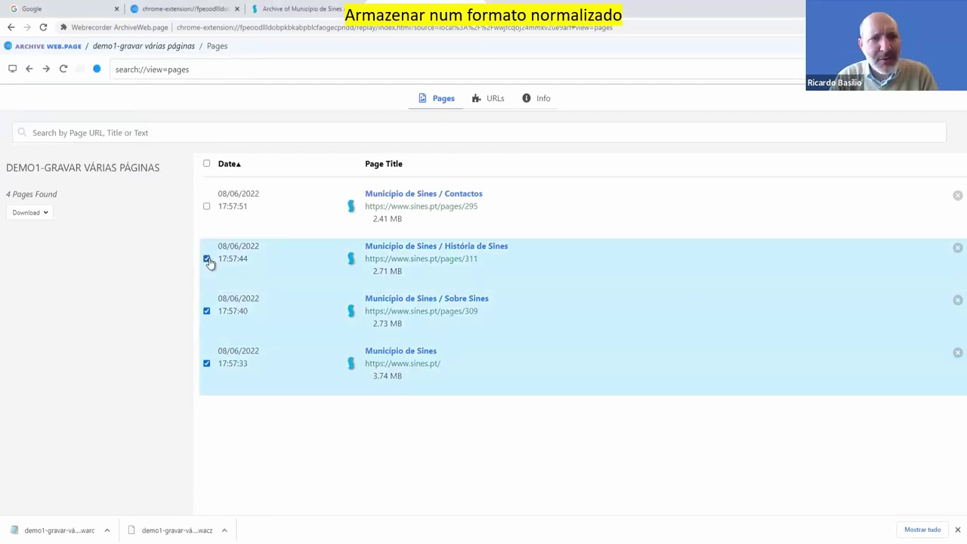
click(45, 214)
click(54, 234)
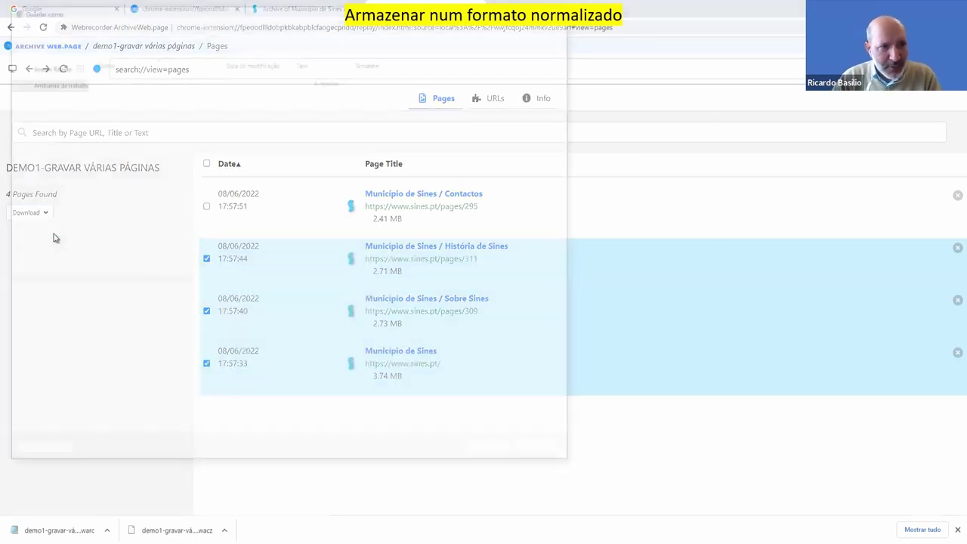
click(492, 452)
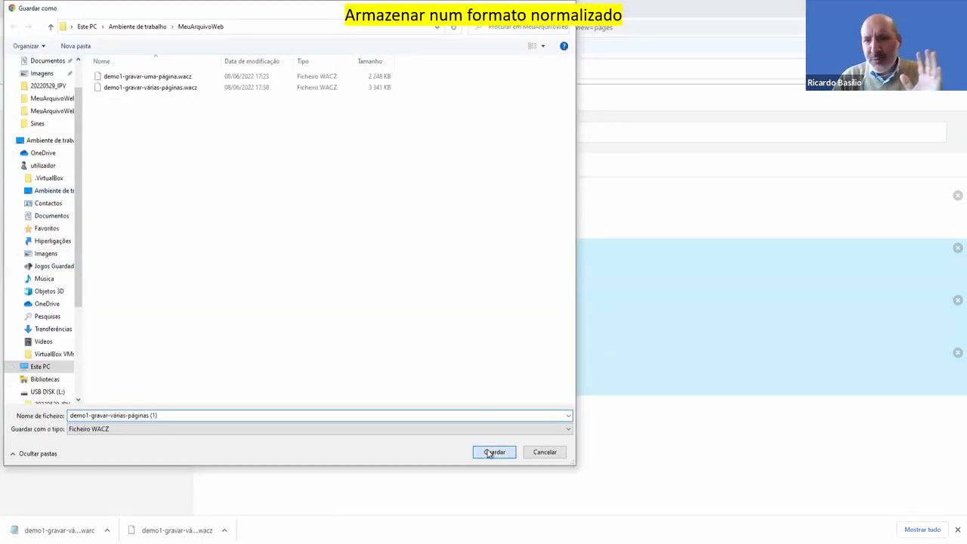
Step: Download the same three selected pages as WARC 1.1 and save the file
click(50, 215)
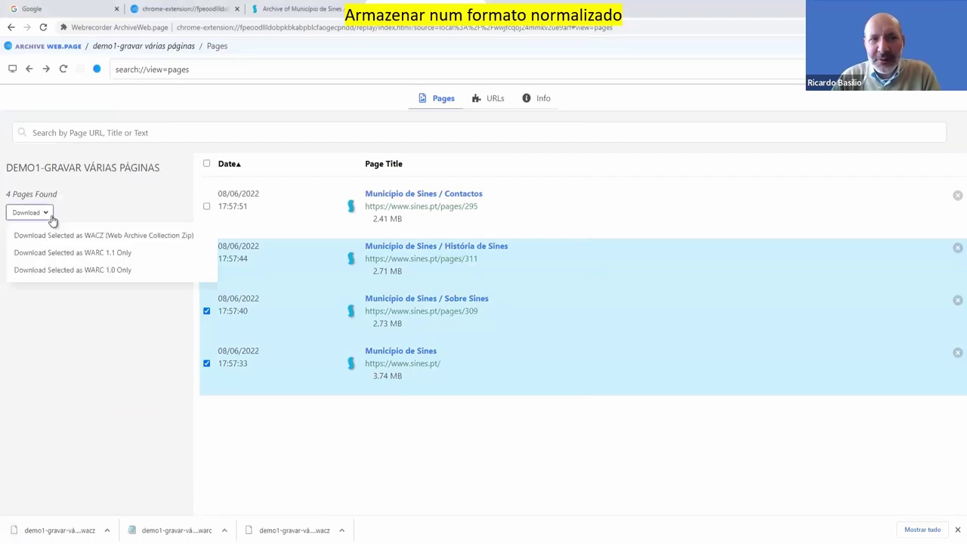
click(48, 253)
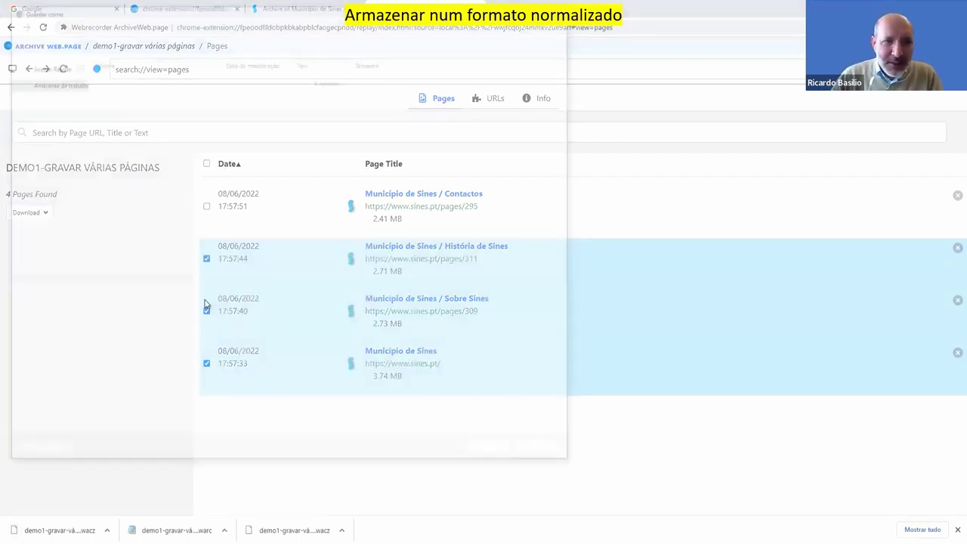
click(485, 457)
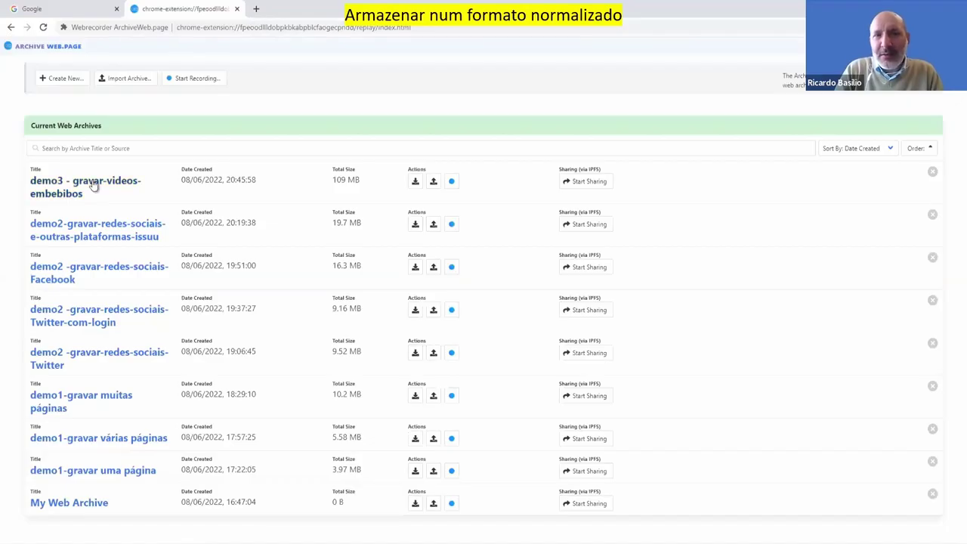
Step: Download all of the archive "demo3 - gravar-videos-embebibos" as WACZ and as WARC 1.1
click(93, 185)
click(30, 213)
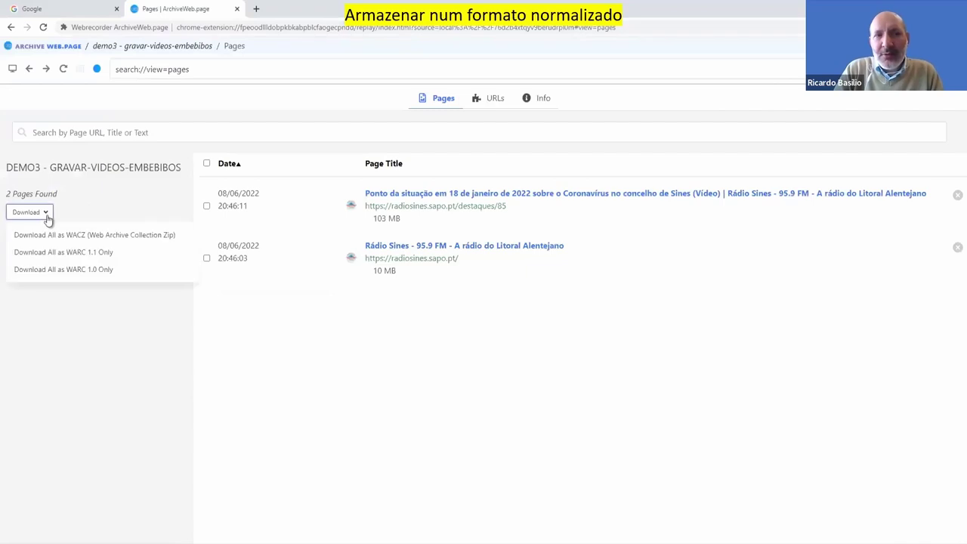
click(49, 235)
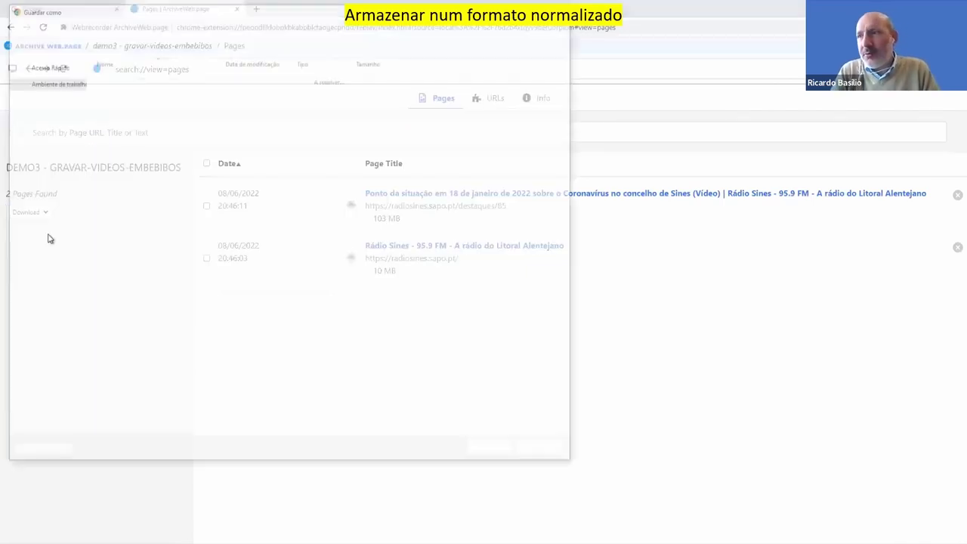
click(48, 214)
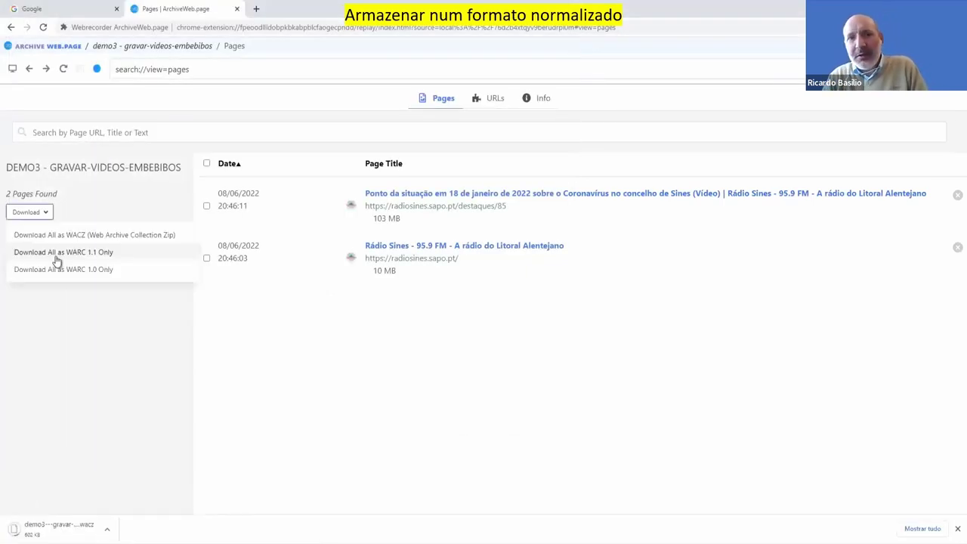
click(56, 254)
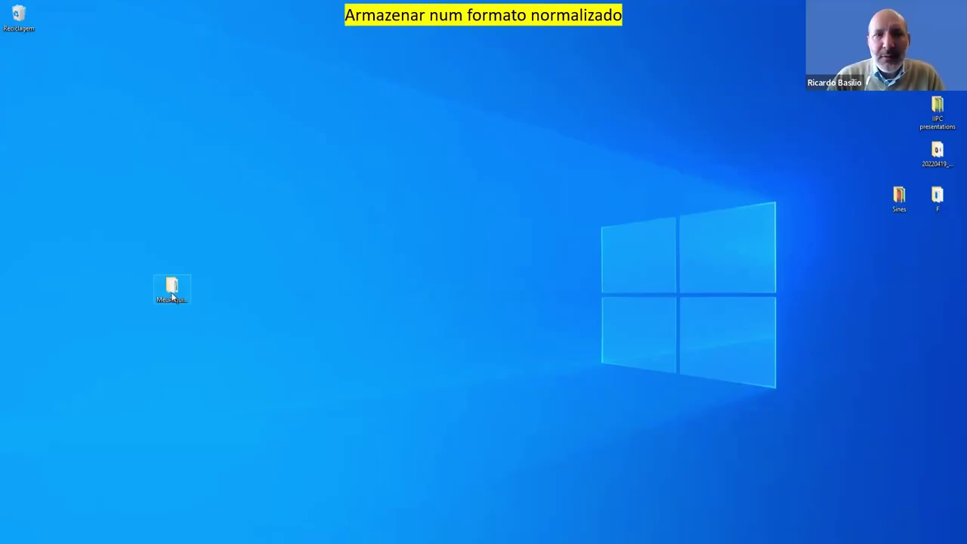
Step: Open the MeuArquivoWeb folder on the desktop and review the saved files by selecting all the WARC files, then all the WACZ files
double_click(171, 291)
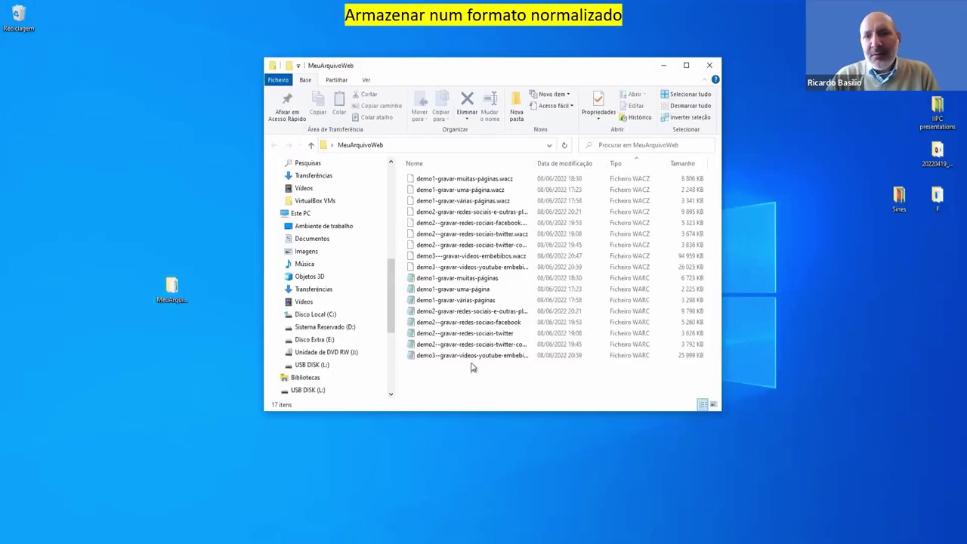
drag(472, 367, 468, 278)
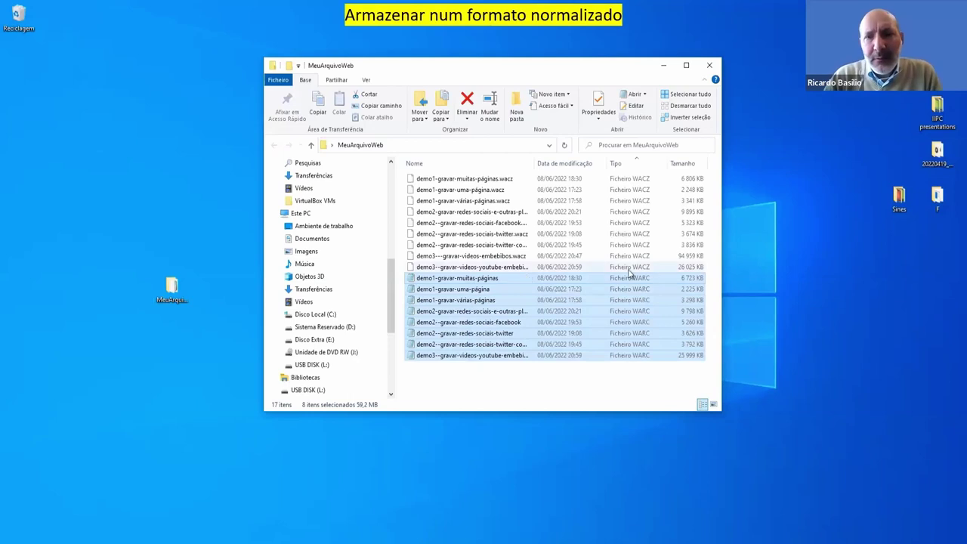
click(631, 181)
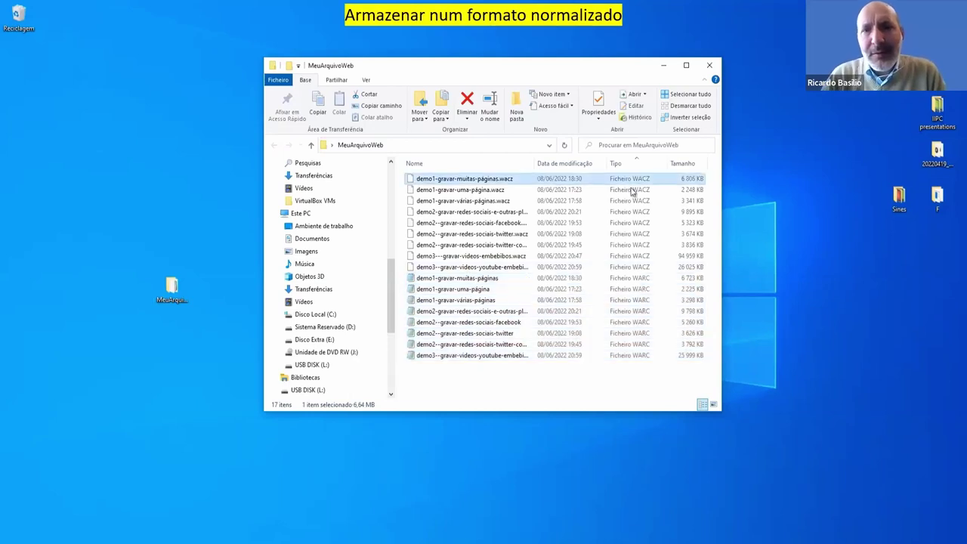
shift+click(633, 268)
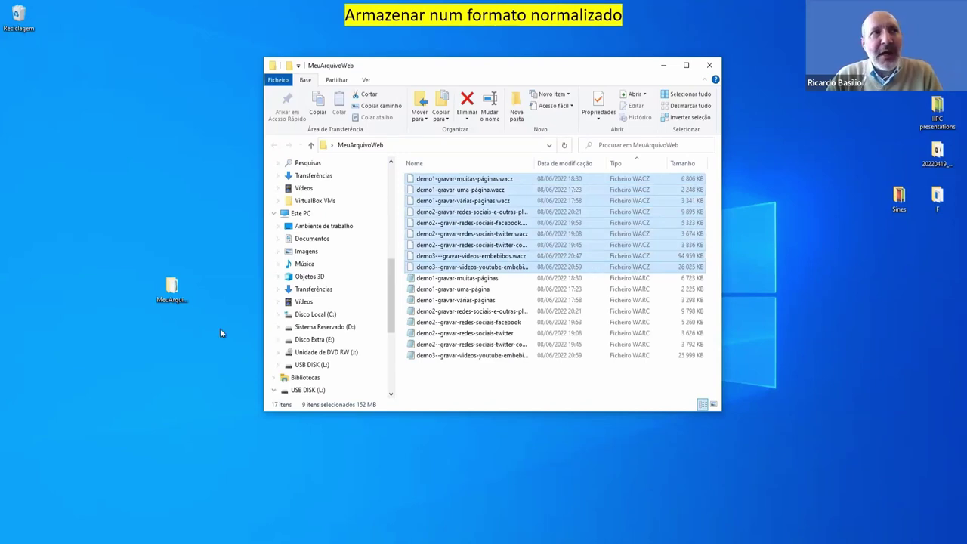
click(172, 289)
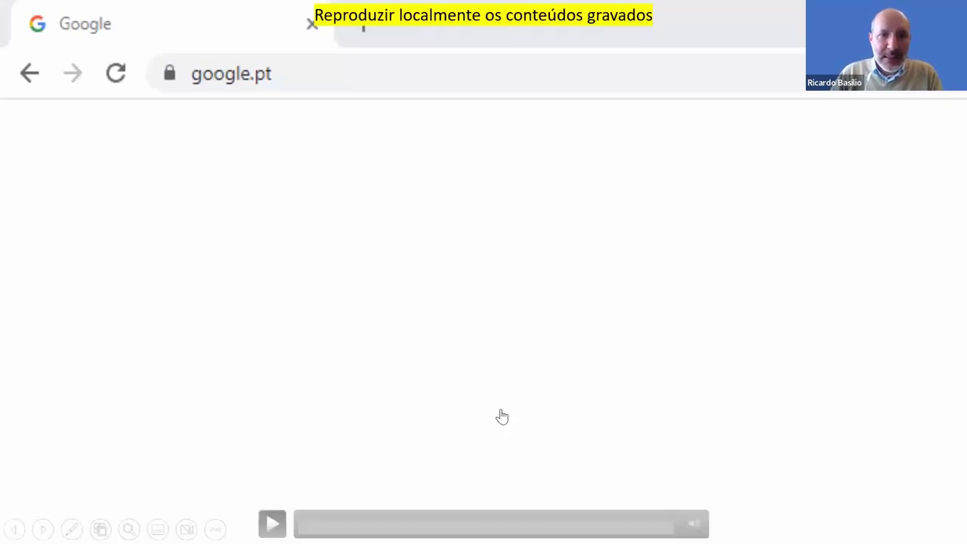
Step: Go to replayweb.page and load demo1-gravar-muitas-páginas.wacz from MeuArquivoWeb, with the files sorted by type
click(403, 76)
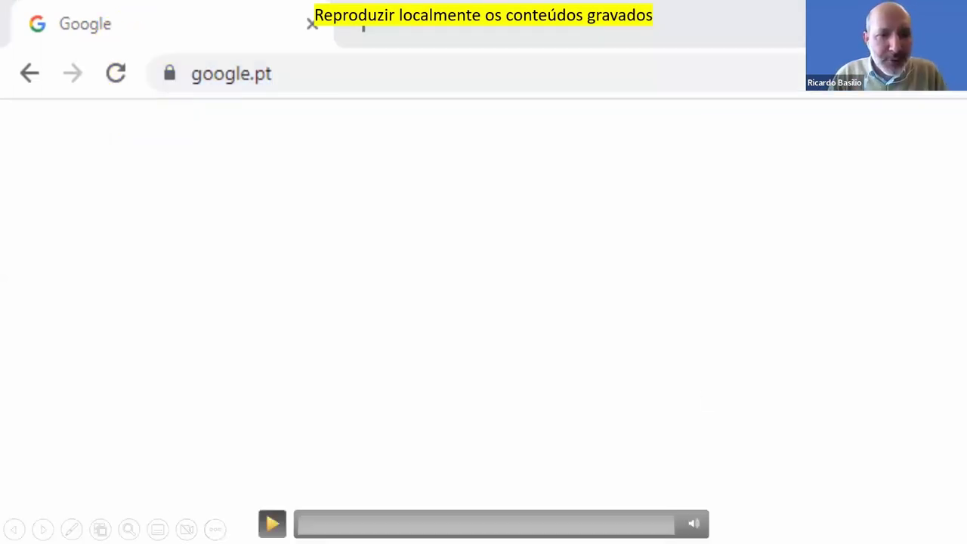
click(208, 474)
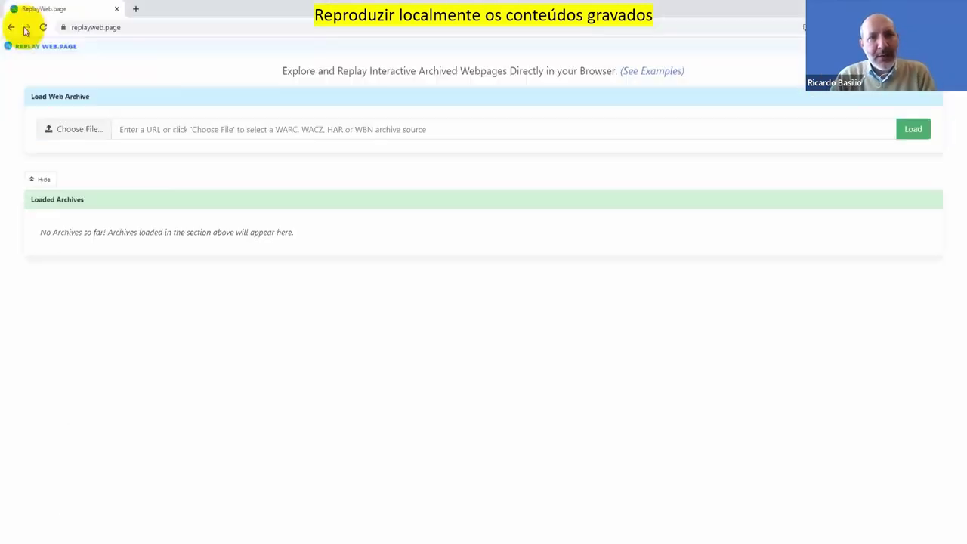
click(55, 132)
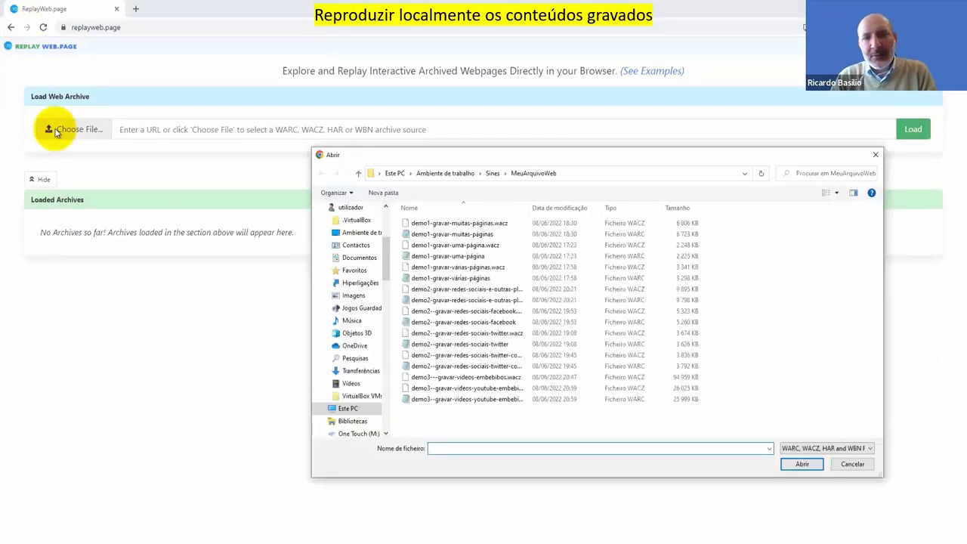
click(615, 208)
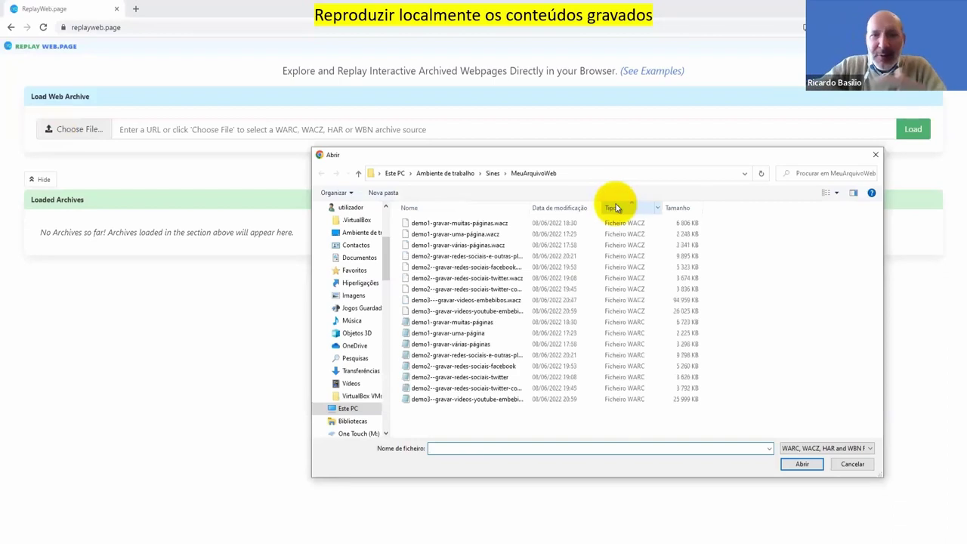
click(479, 225)
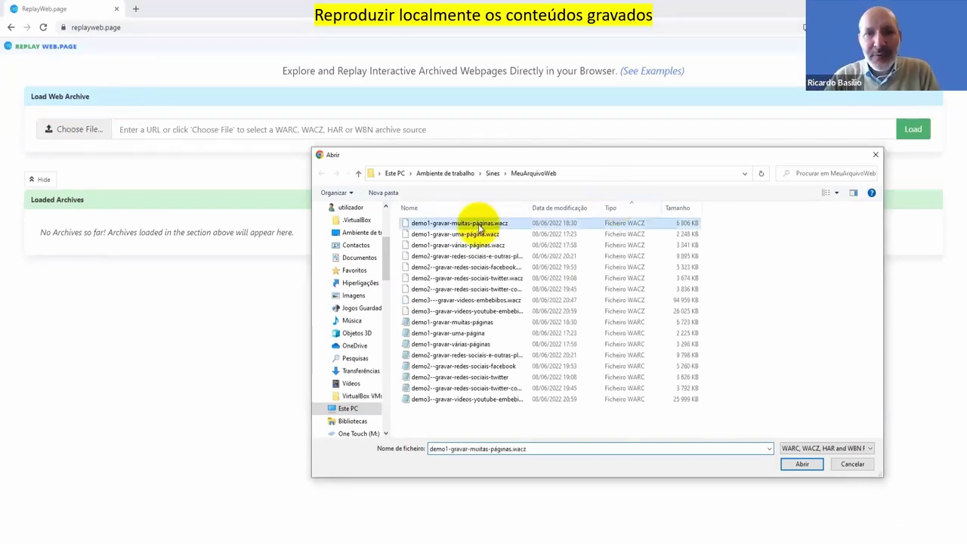
click(800, 466)
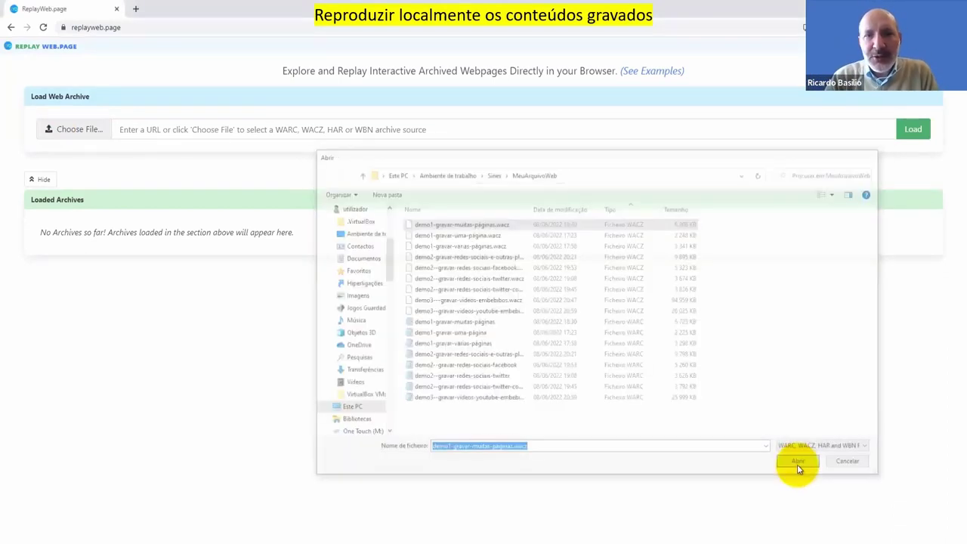
click(913, 130)
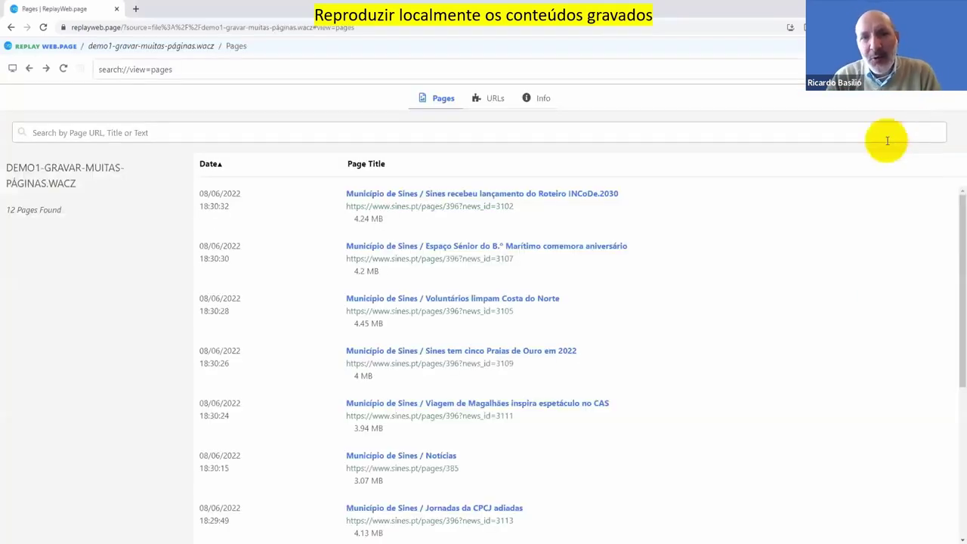
Step: Replay the archived Notícias page and its articles on Mãos à Obra 2022 and the GCS athletes, returning to Notícias after each
click(388, 466)
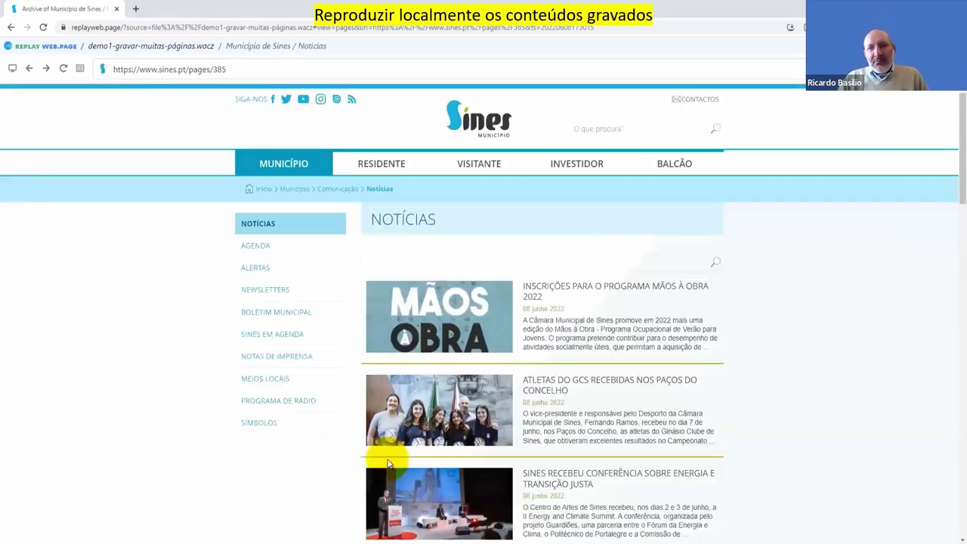
click(560, 289)
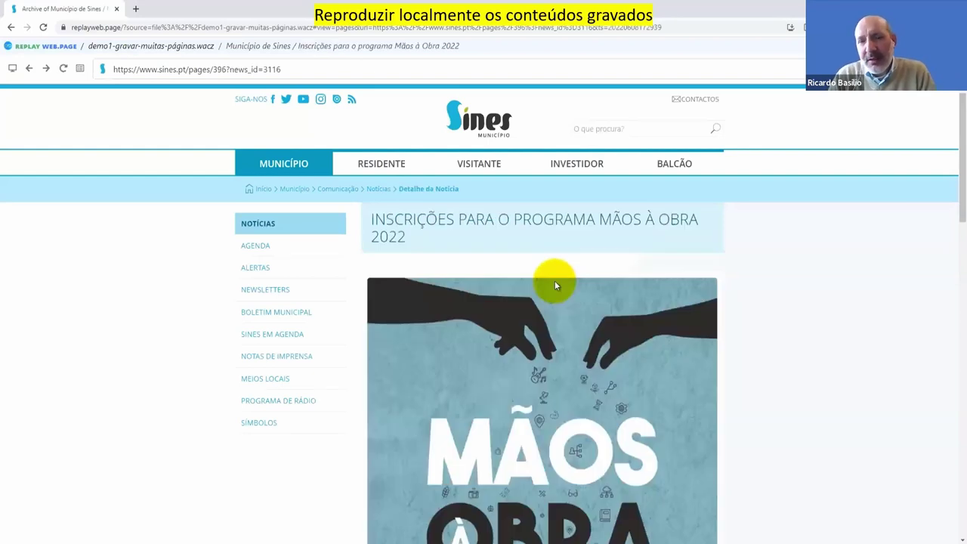
click(271, 158)
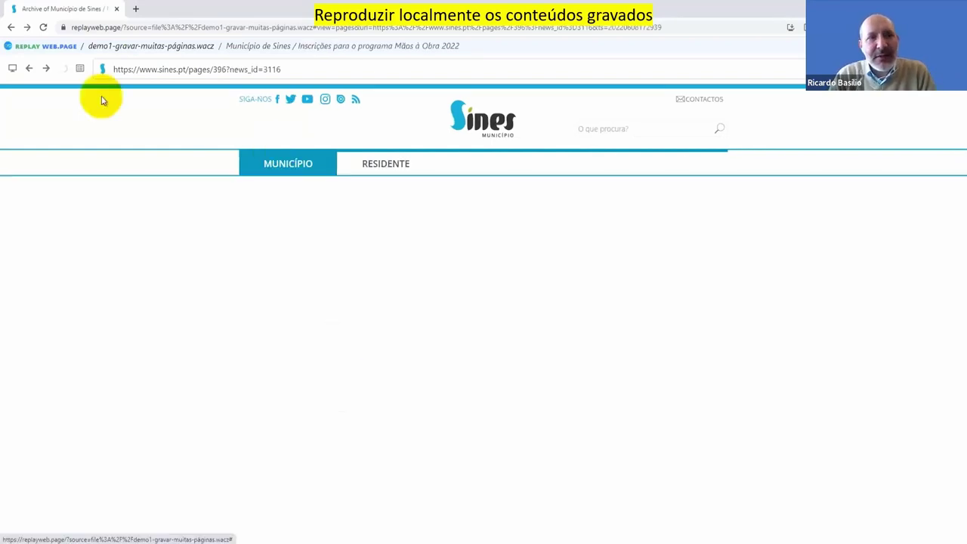
click(600, 381)
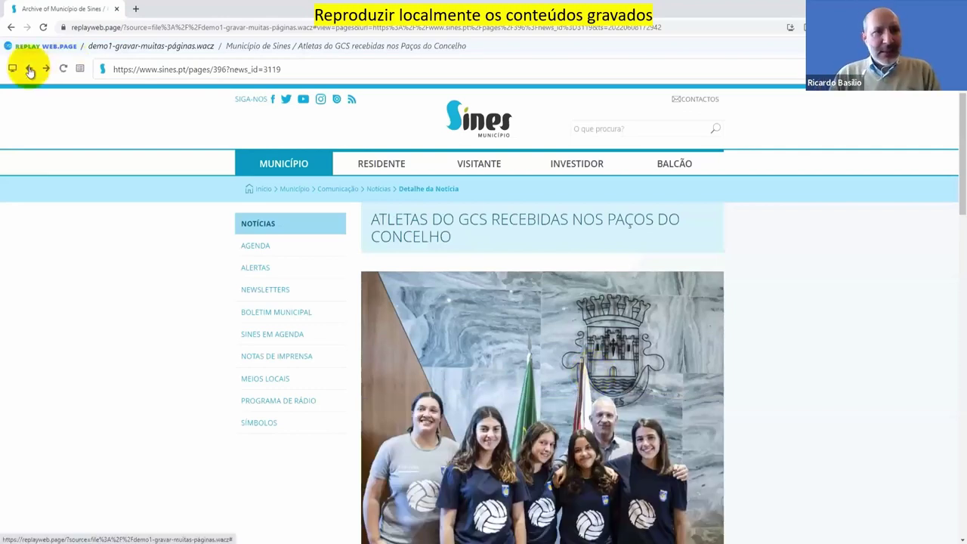
click(30, 69)
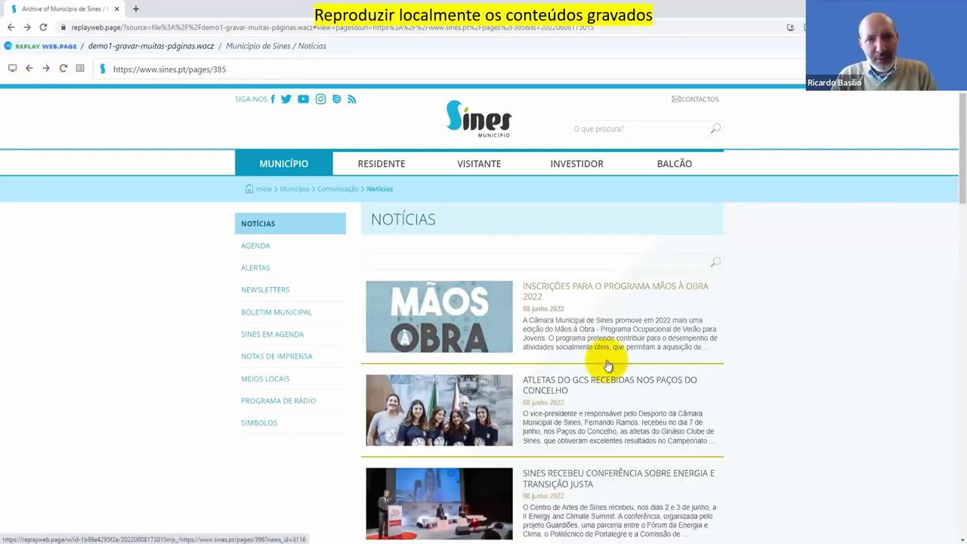
Step: Test the Balcão link, return to Notícias to replay the Férias Ativas Verão 2022 article, and go back to the ReplayWeb.page home
click(665, 165)
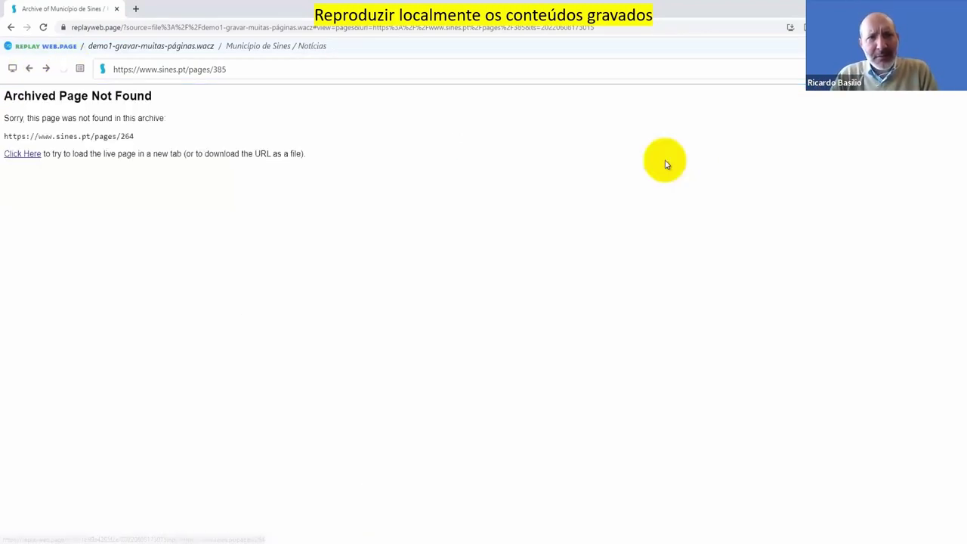
click(28, 68)
scroll(612, 458, down, 2)
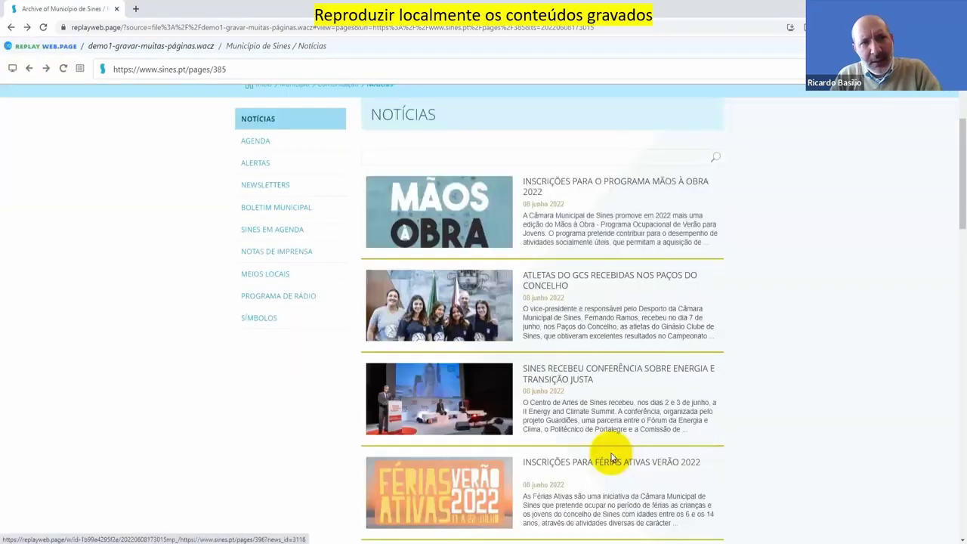
click(613, 470)
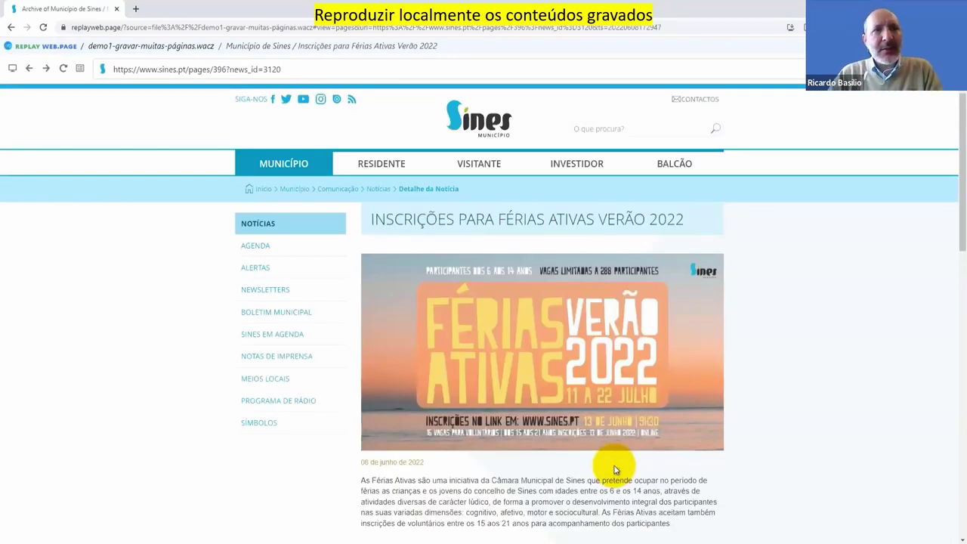
click(34, 51)
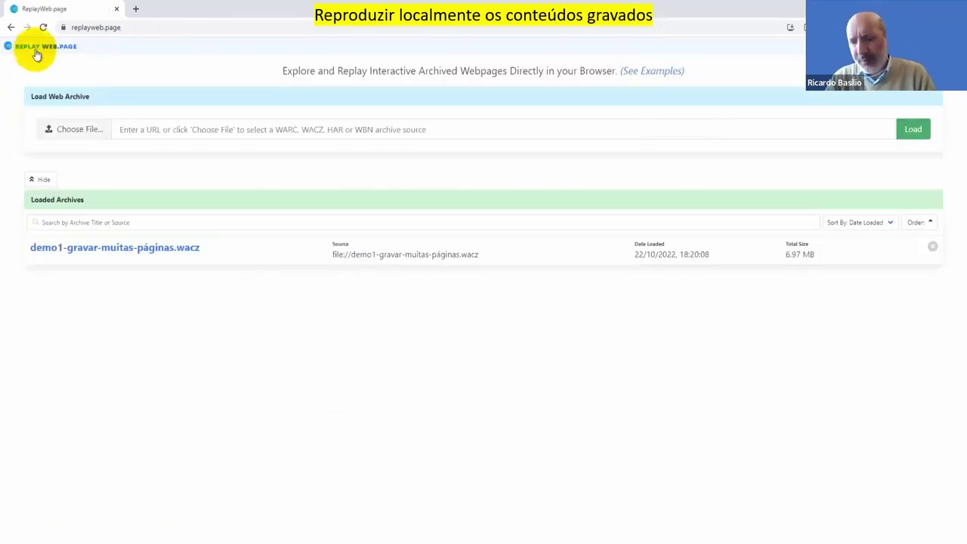